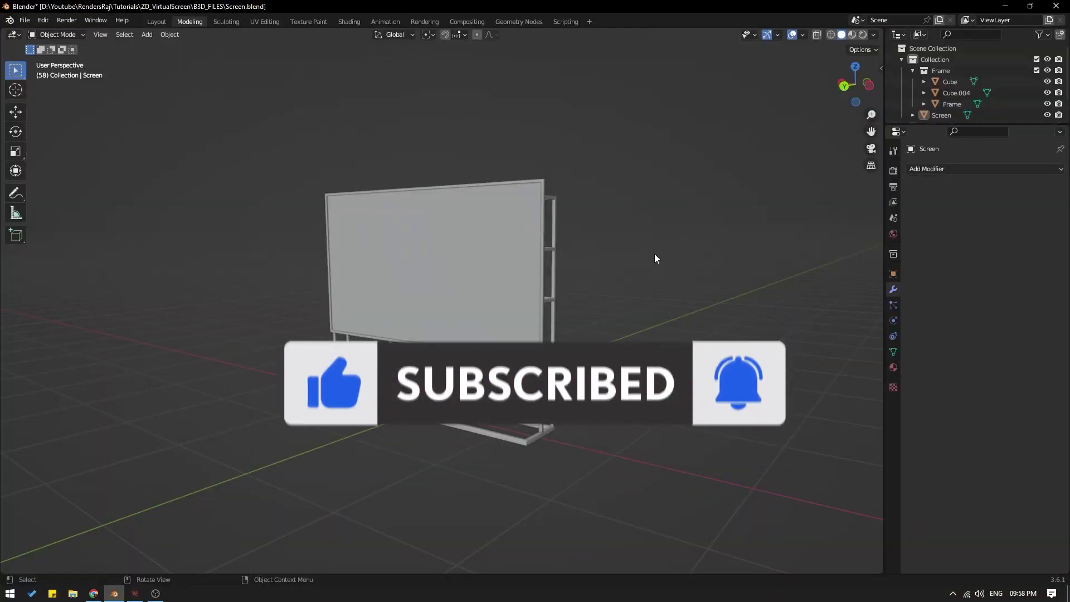
- Examine the screen model, its outer frame and rear support structure from several angles
scroll(651, 251, "up", 1)
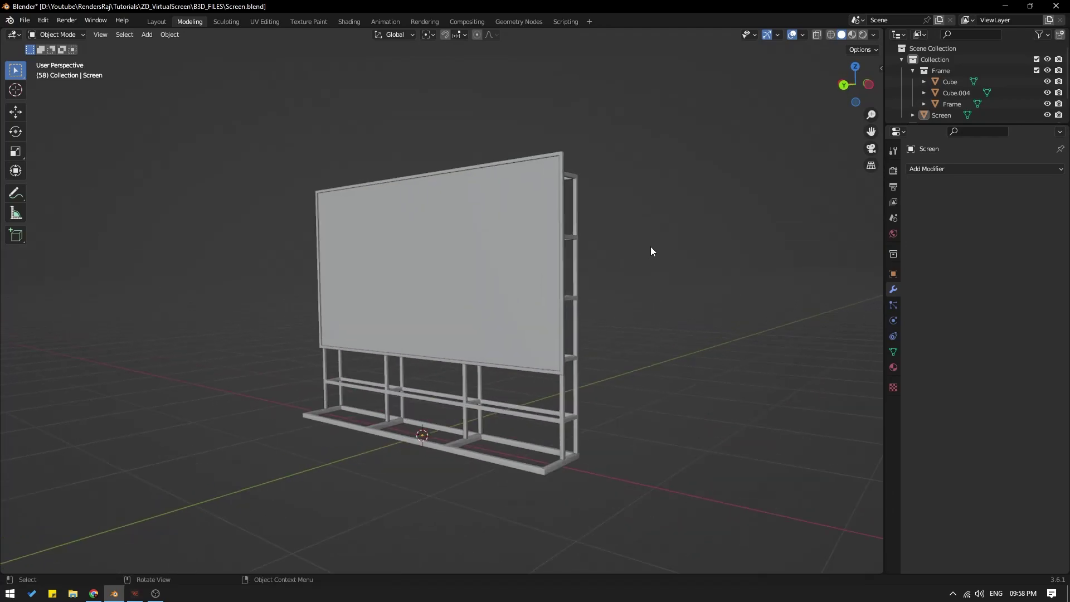
scroll(650, 250, "up", 1)
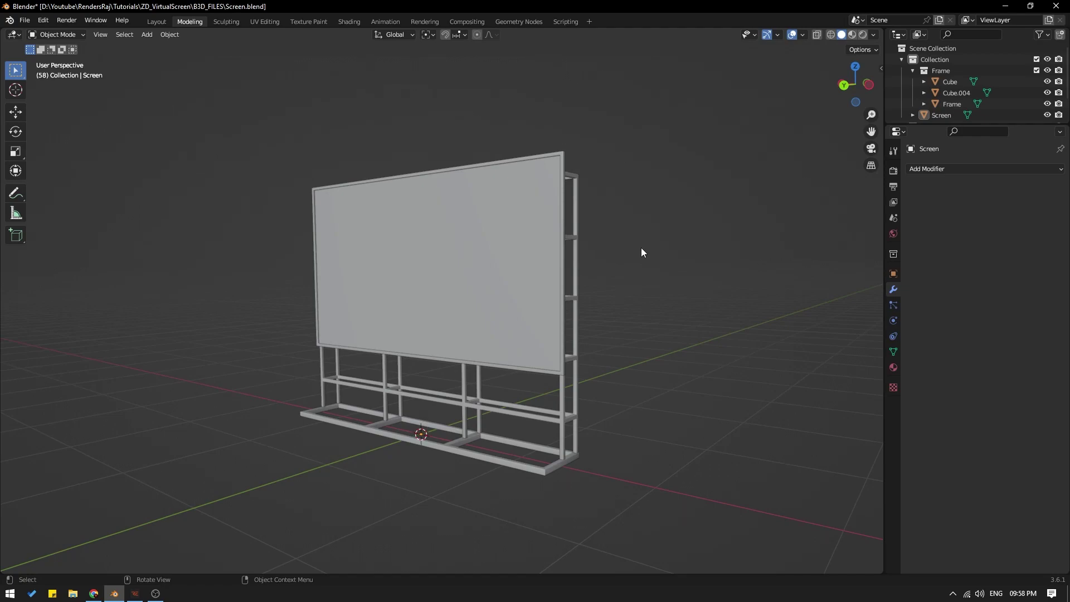
left_click(534, 252)
middle_click_drag(535, 251, 567, 131)
key("g")
key("Escape")
left_click(570, 124)
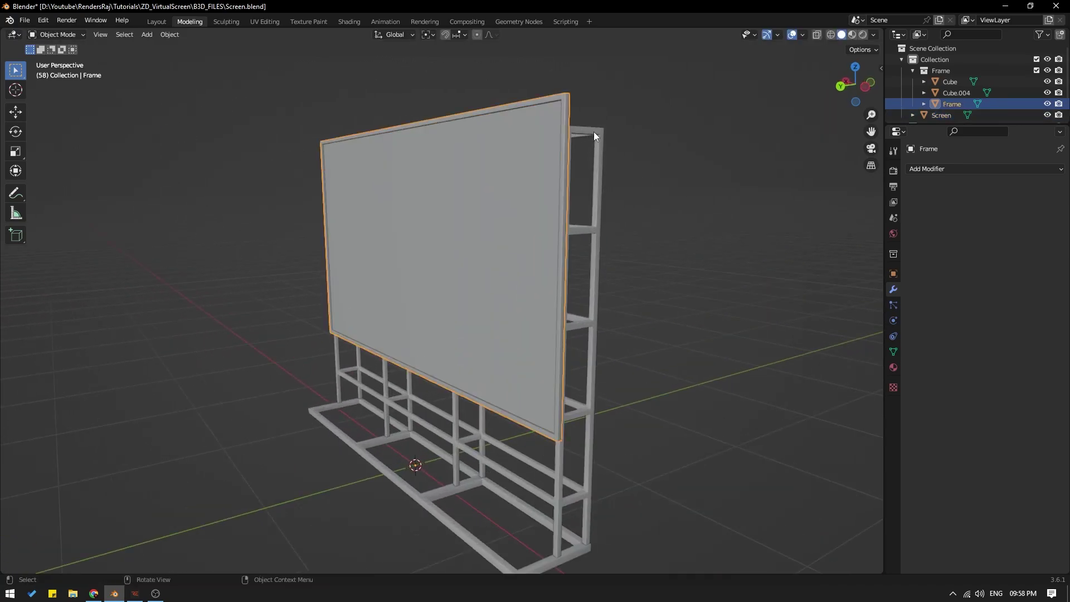
key("g")
key("Escape")
middle_click_drag(702, 196, 774, 219)
- Display the viewport in Material Preview shading and select the screen panel showing the NO SIGNAL test pattern
left_click(852, 35)
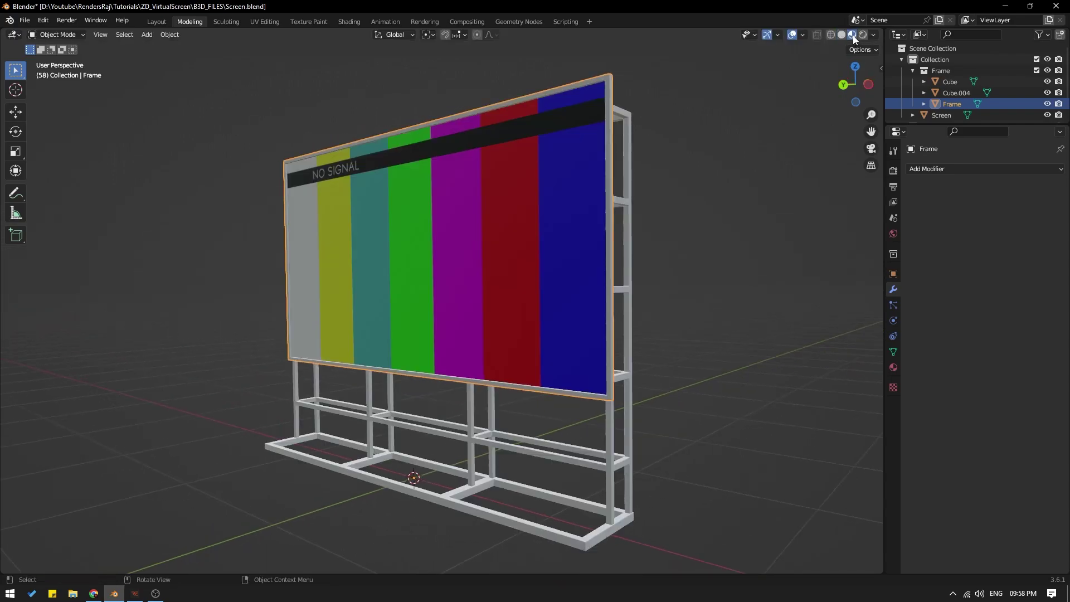
middle_click_drag(584, 269, 565, 243)
left_click(565, 243)
middle_click_drag(645, 247, 607, 249)
key("g")
right_click(530, 267)
middle_click_drag(728, 233, 682, 232)
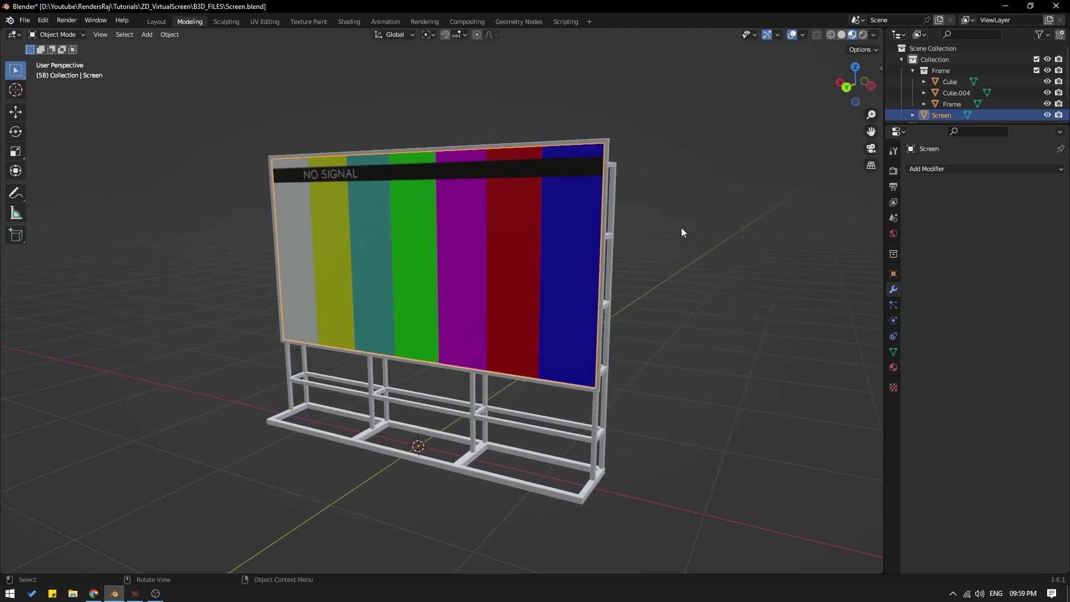
middle_click_drag(643, 192, 678, 169)
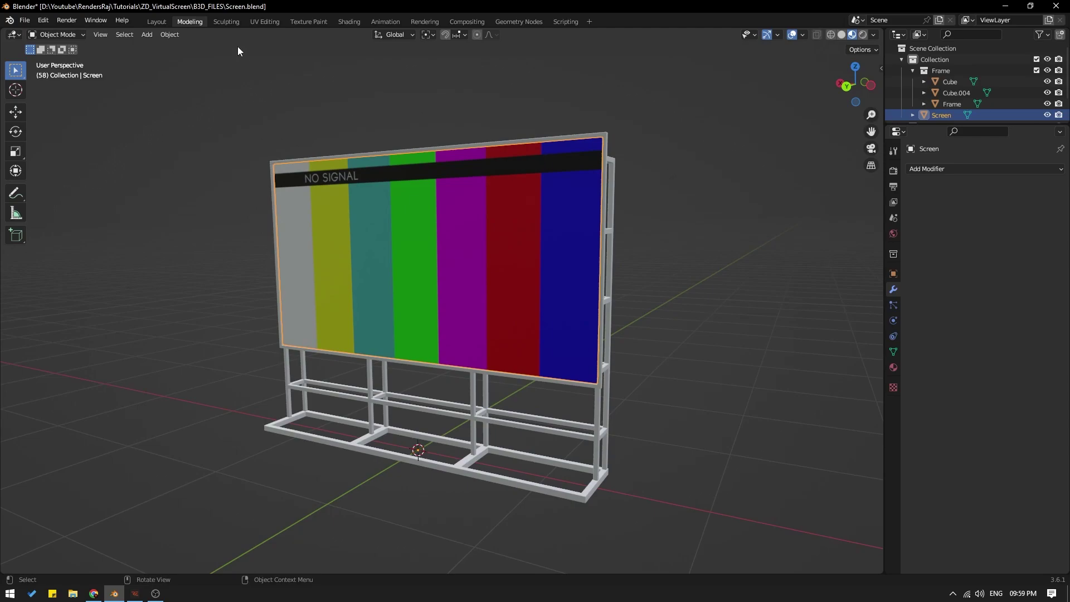
- Open the UV Editing workspace, enter Edit Mode on the screen panel and enlarge the UV editor to frame its UV layout
left_click(273, 24)
middle_click_drag(760, 222, 739, 274)
key("g")
right_click(712, 246)
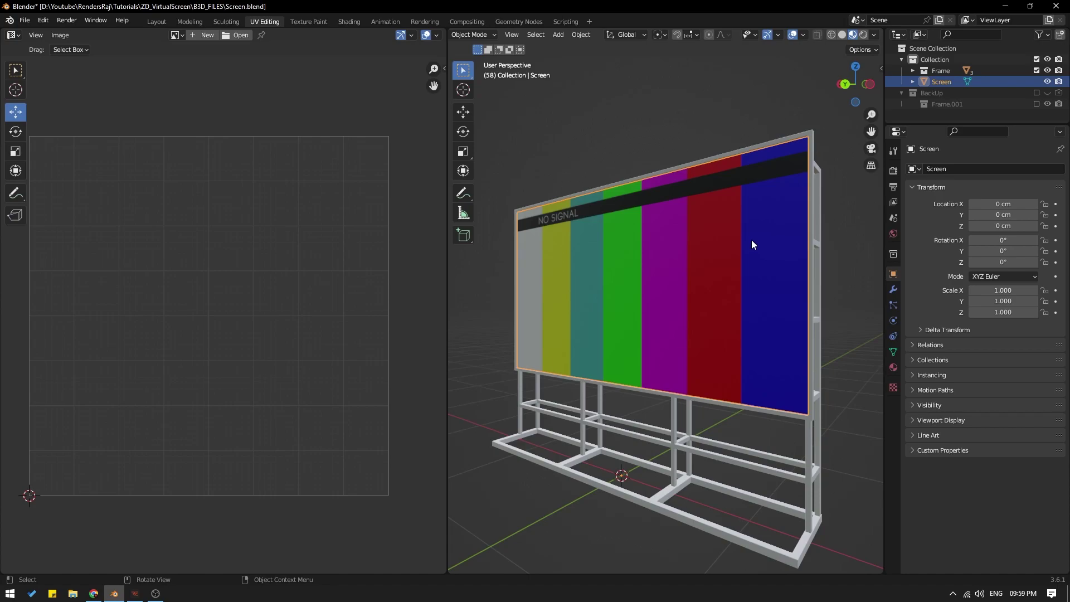
key("Tab")
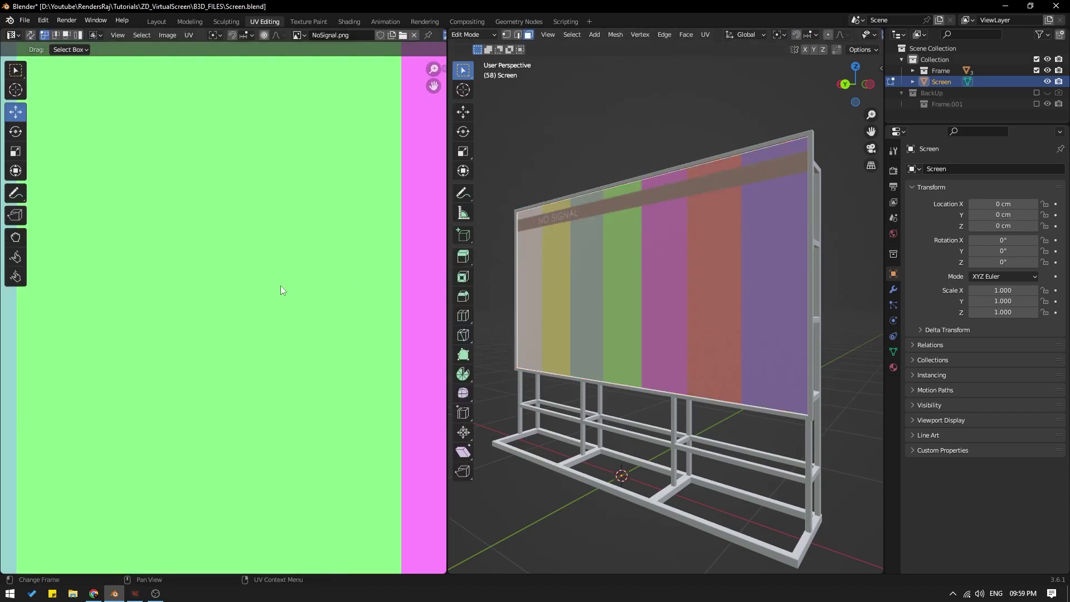
scroll(279, 285, "down", 10)
scroll(278, 286, "up", 3)
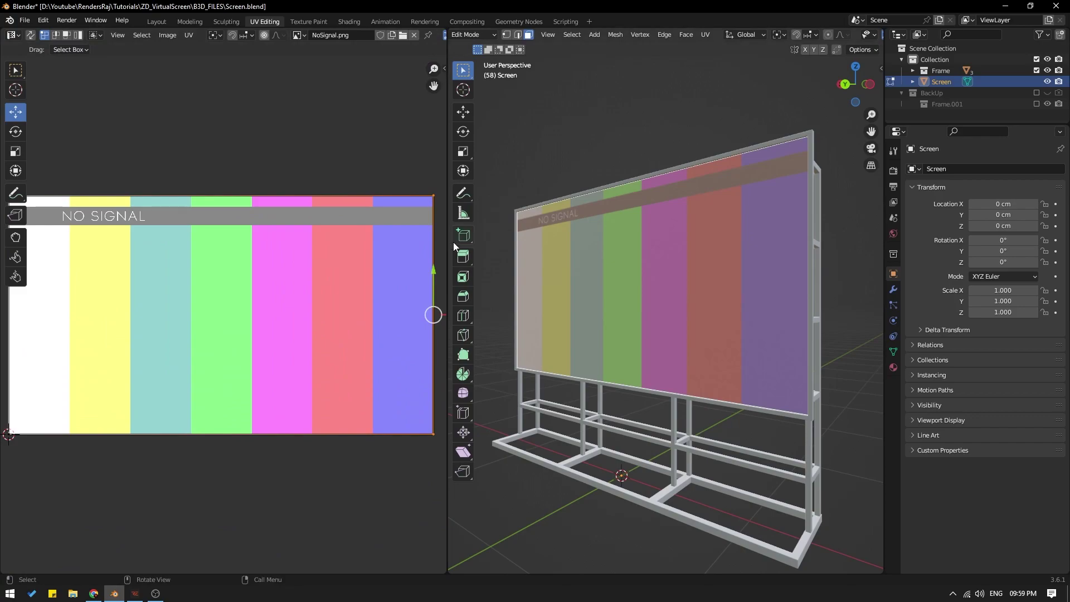
left_click_drag(448, 242, 480, 242)
scroll(252, 274, "down", 1)
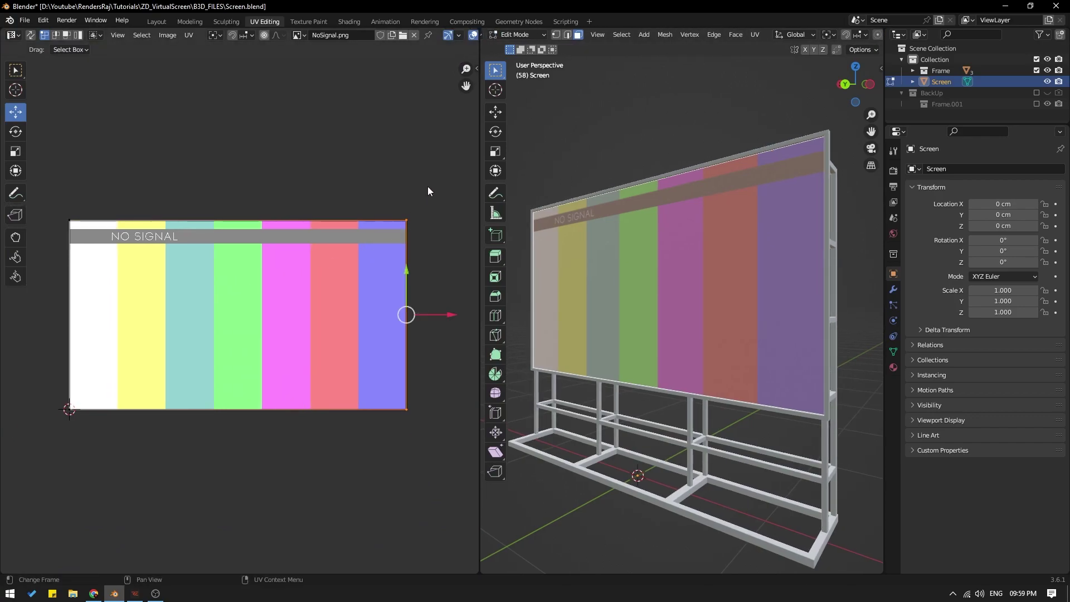
- Try moving the right edge of the screen panel's UVs inward and the top edge slightly upward over the NoSignal.png image
key("a")
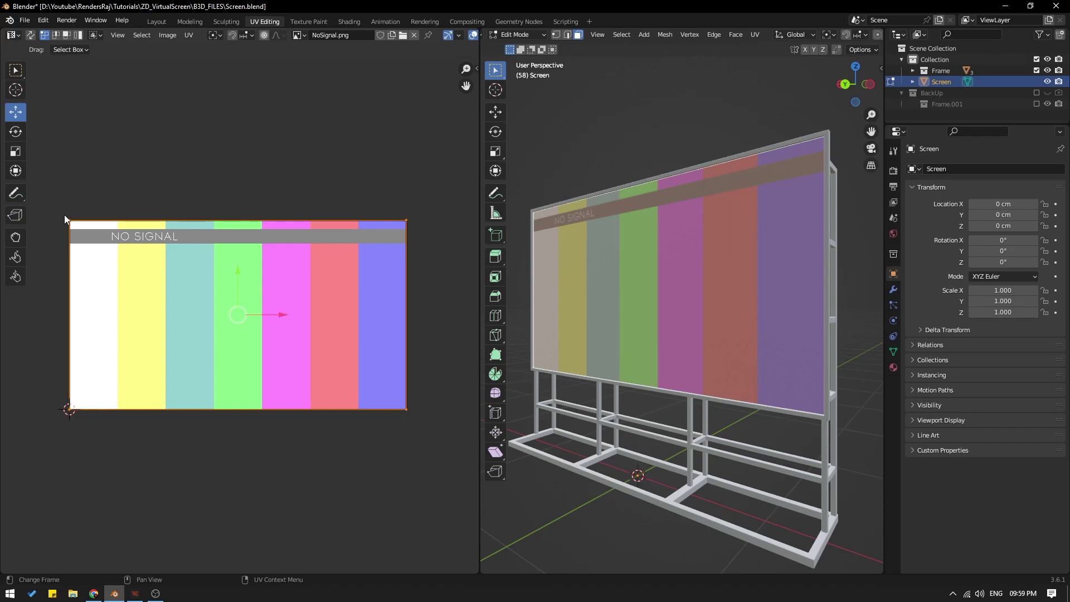
left_click_drag(433, 194, 376, 450)
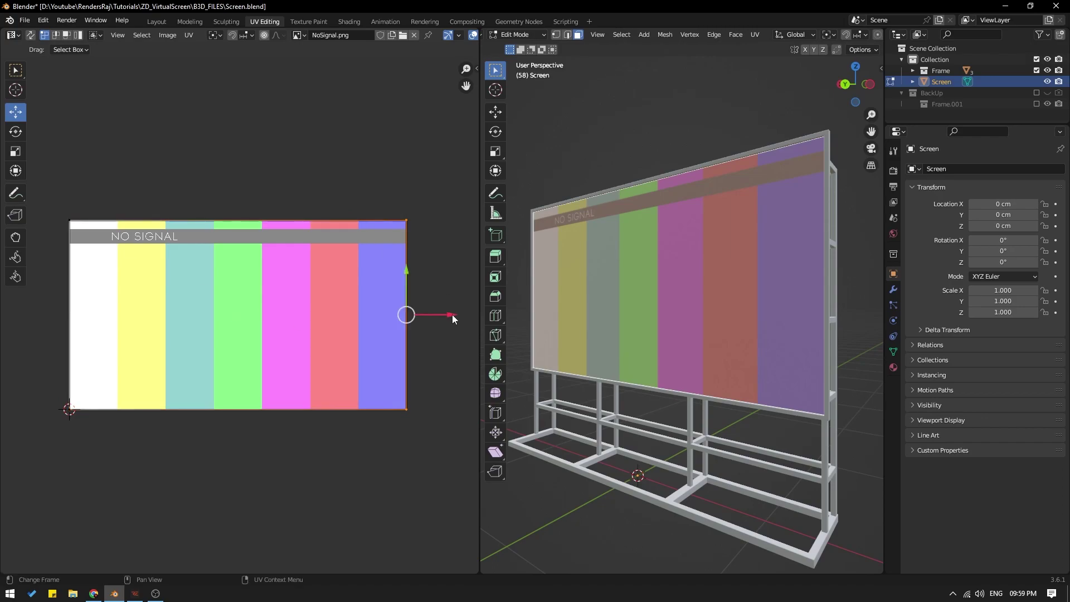
left_click_drag(452, 315, 250, 321)
left_click_drag(276, 161, 10, 287)
mouse_move(136, 175)
left_mouse_down()
mouse_move(136, 213)
mouse_move(136, 165)
left_mouse_up()
mouse_move(699, 222)
middle_mouse_down()
mouse_move(711, 283)
mouse_move(700, 235)
middle_mouse_up()
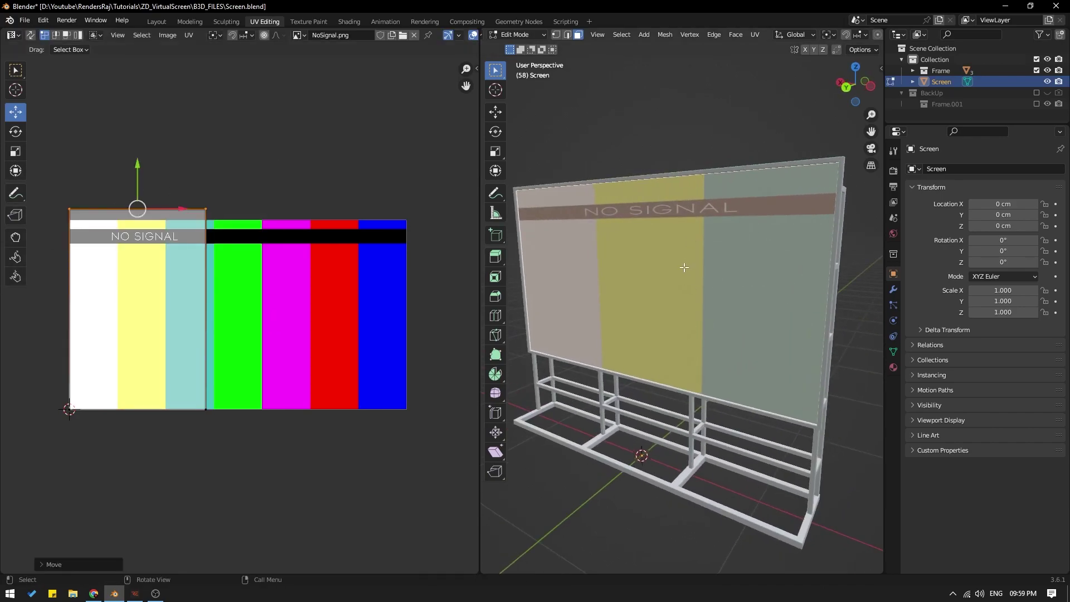
- Undo the UV edge moves on the screen panel
key("ctrl+z")
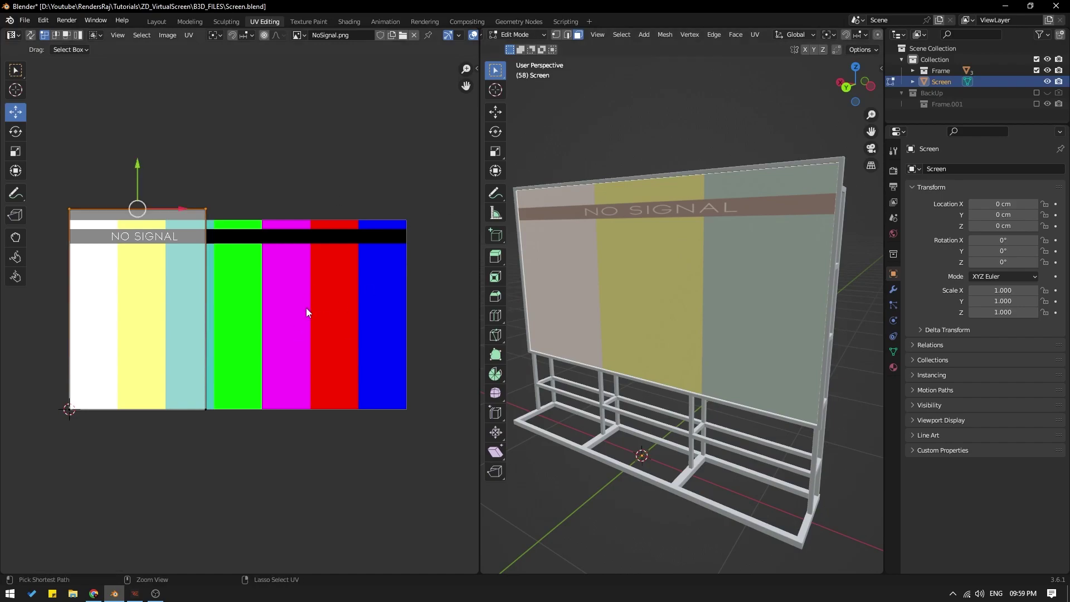
key("ctrl+z")
key("ctrl+z")
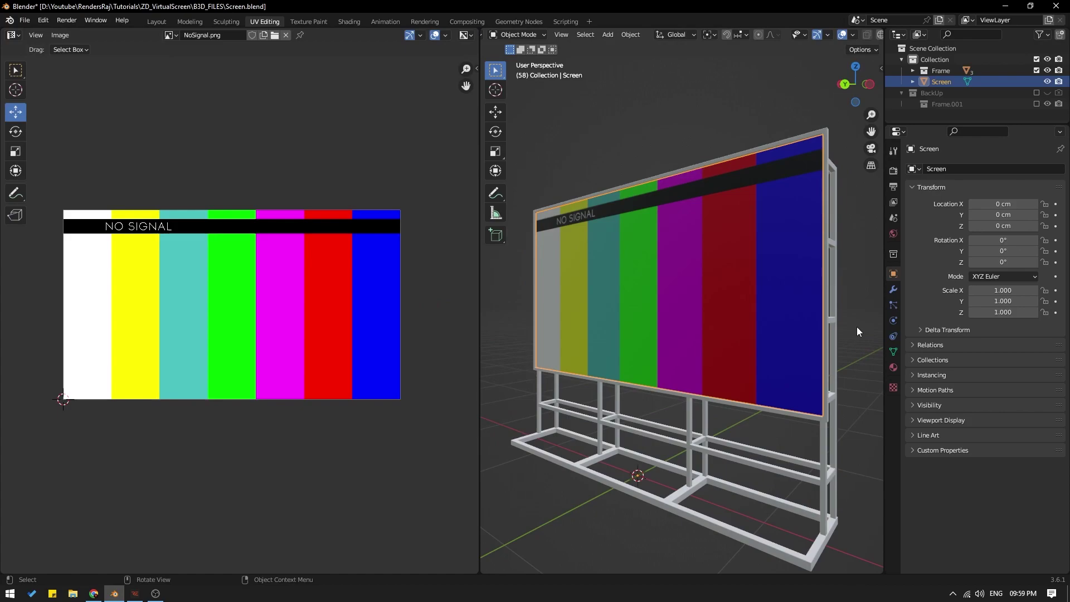
- Select the outer frame and the rear support structure in turn to examine them as separate parts
left_click(826, 331)
middle_click_drag(823, 342, 801, 352)
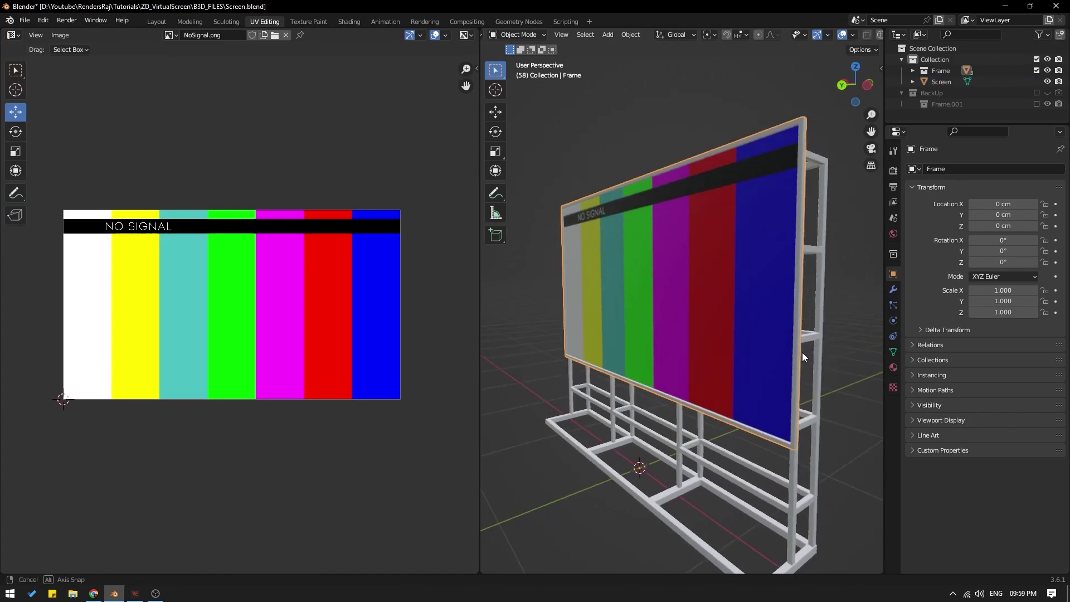
left_click(817, 344)
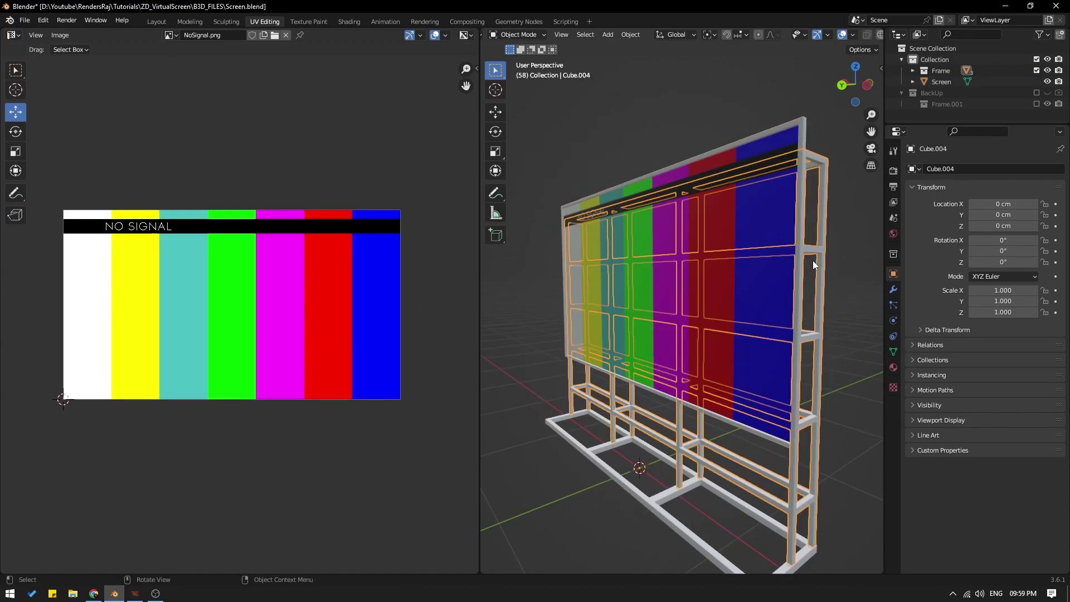
left_click(798, 143)
middle_click_drag(797, 143, 751, 308)
middle_click_drag(784, 276, 823, 239)
left_click(823, 239)
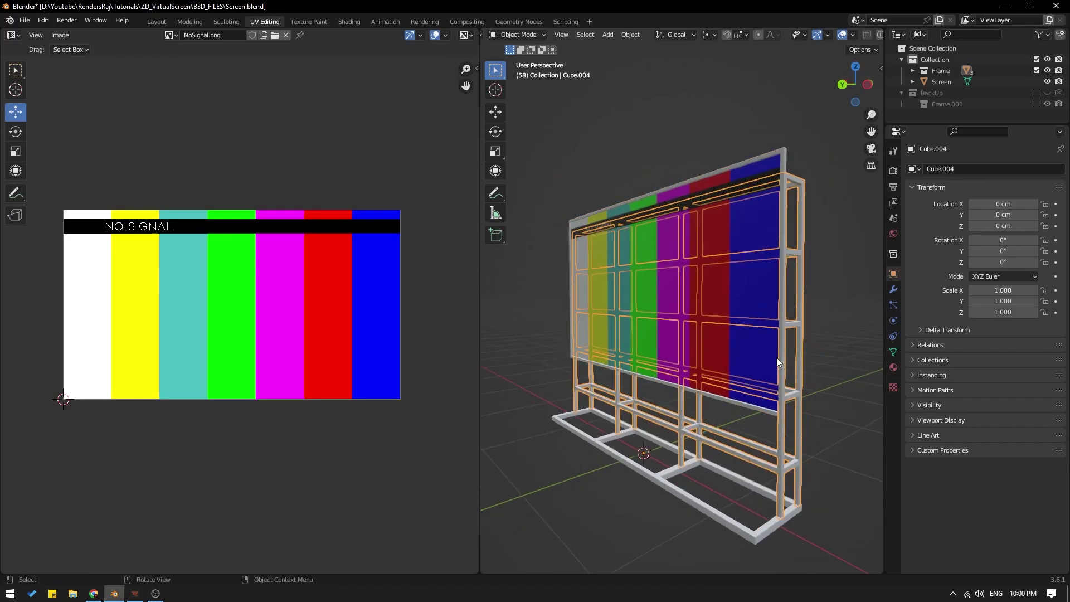
- Inspect the outer frame's UV layout in Edit Mode and return to Object Mode
left_click(784, 215)
key("Tab")
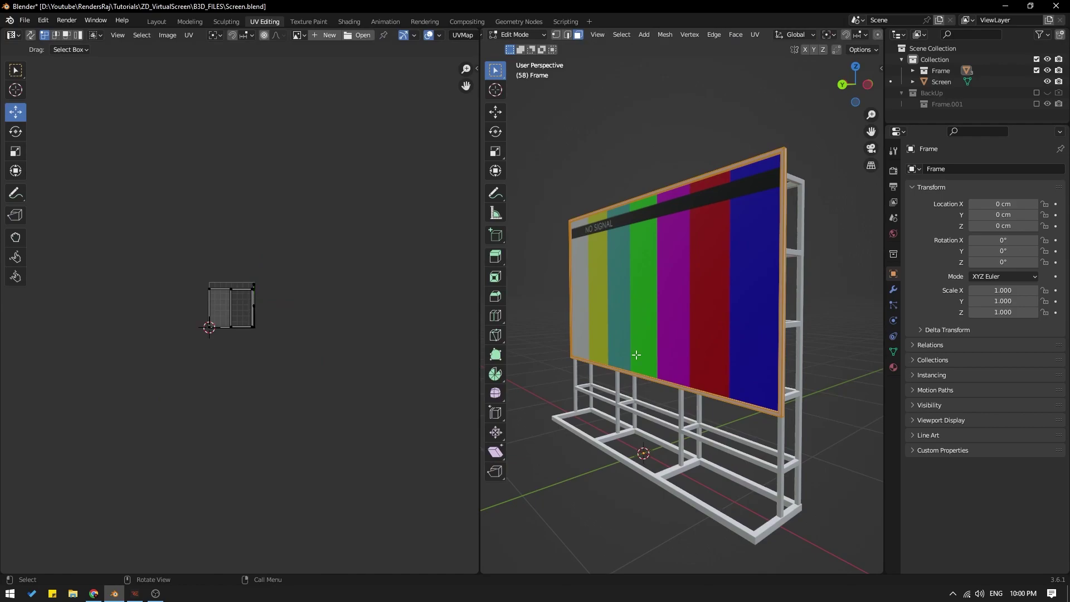
scroll(300, 359, "up", 8)
middle_click_drag(771, 226, 743, 256)
key("Tab")
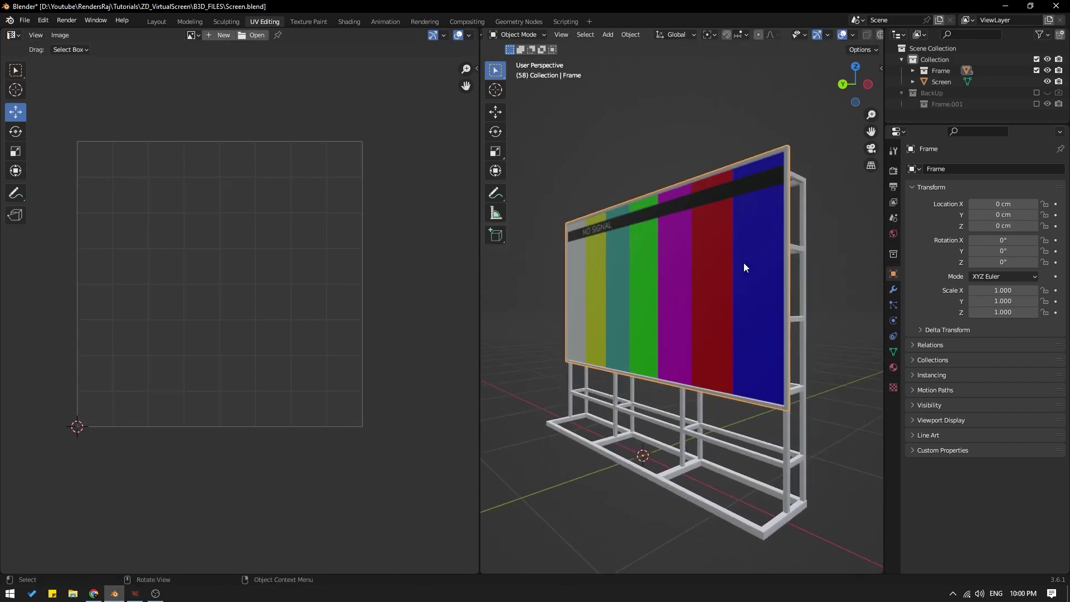
- Inspect the rear support structure's UVs in Edit Mode and return to Object Mode
left_click(785, 433)
key("Tab")
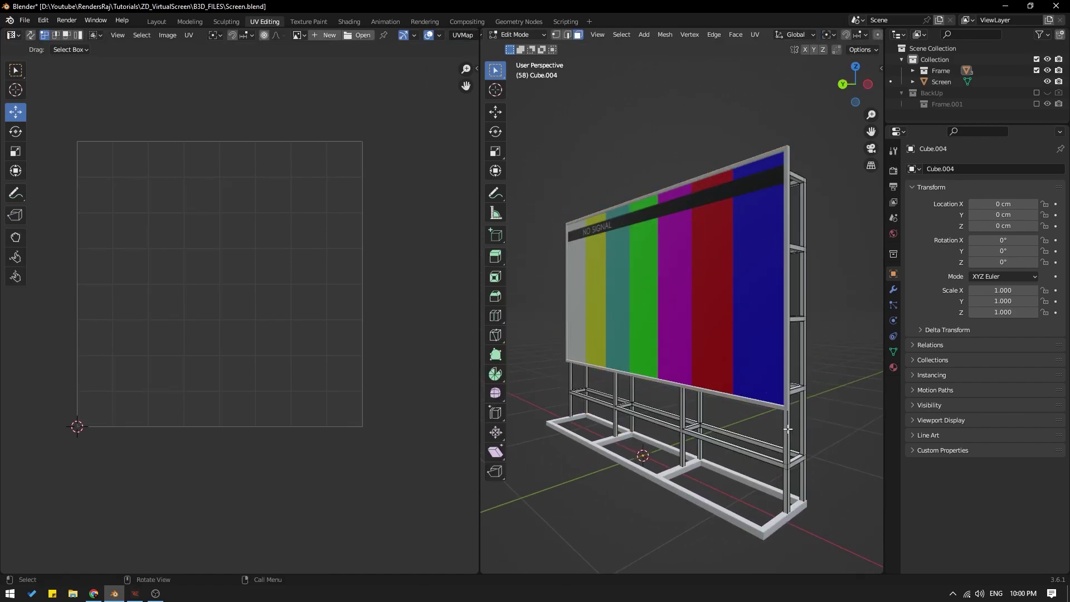
key("a")
key("Tab")
- Select all parts of the screen model, with the floor base as the active object
left_click(661, 457)
middle_click_drag(661, 456, 666, 416)
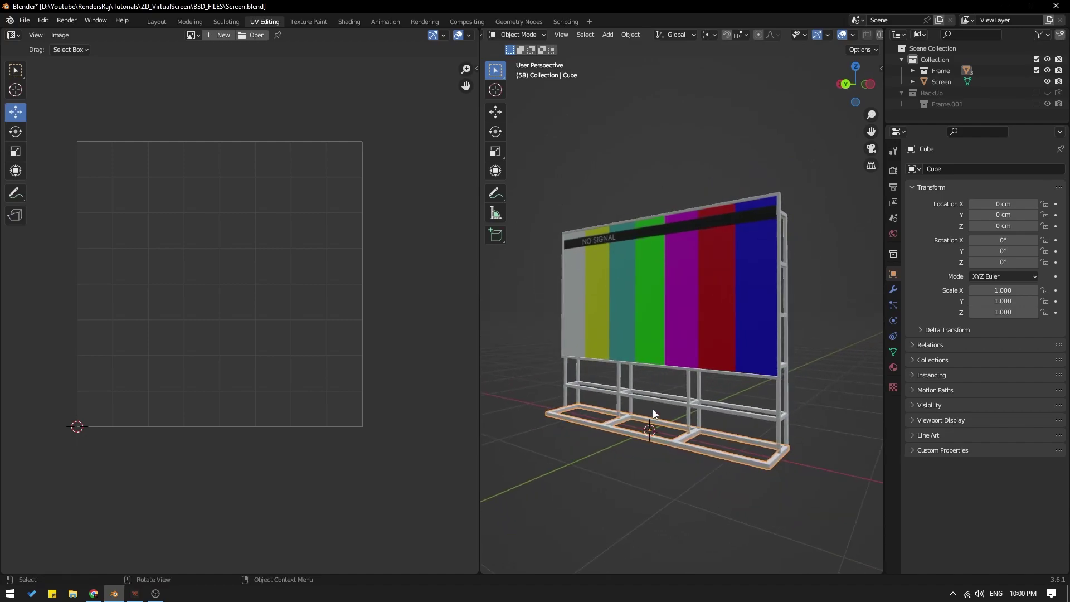
middle_click_drag(649, 210, 654, 204)
left_click(691, 189)
key("a")
middle_click_drag(694, 179, 697, 188)
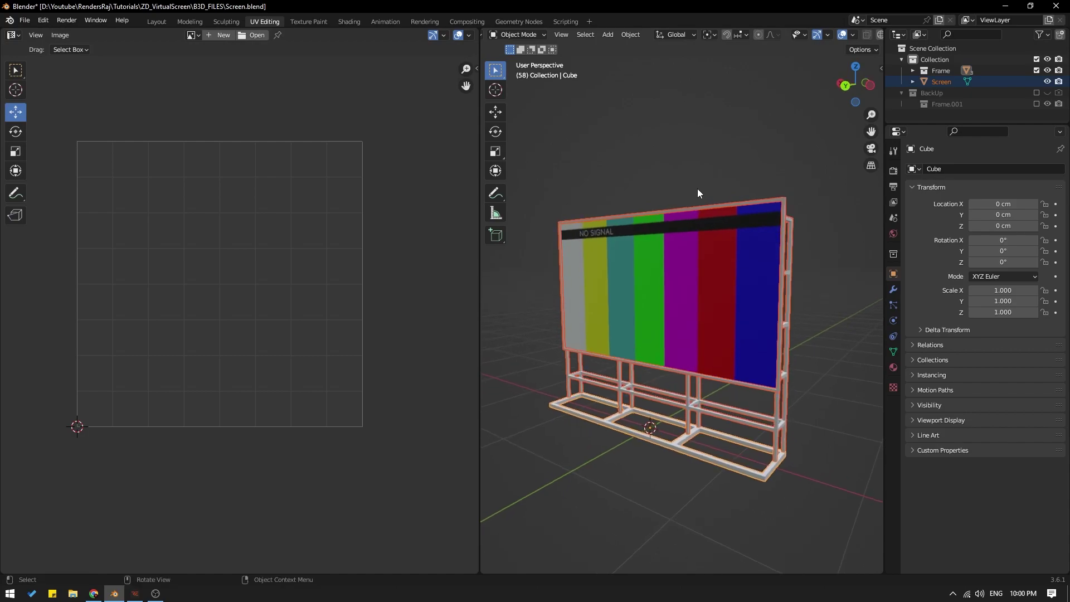
- Start an FBX export named Screen.fbx in the B3D_FILES folder, limited to Selected Objects
left_click(24, 21)
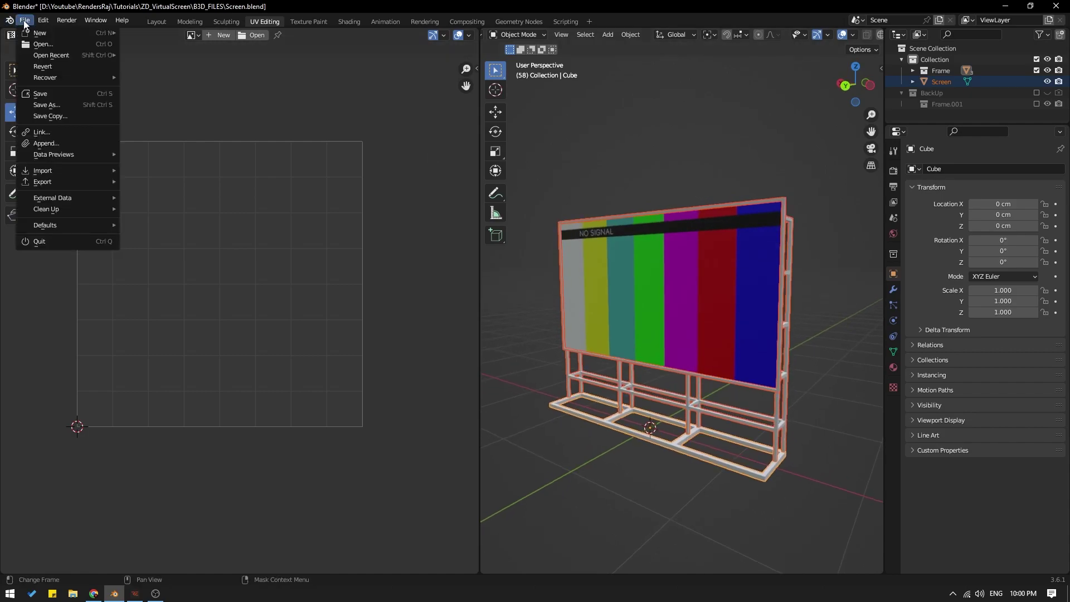
mouse_move(41, 183)
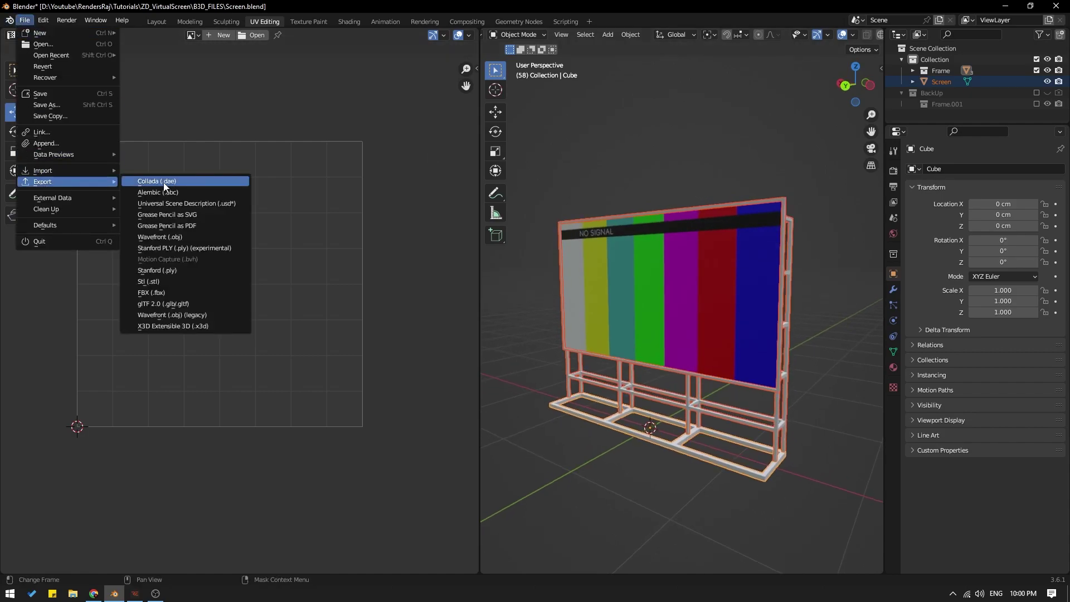
left_click(162, 292)
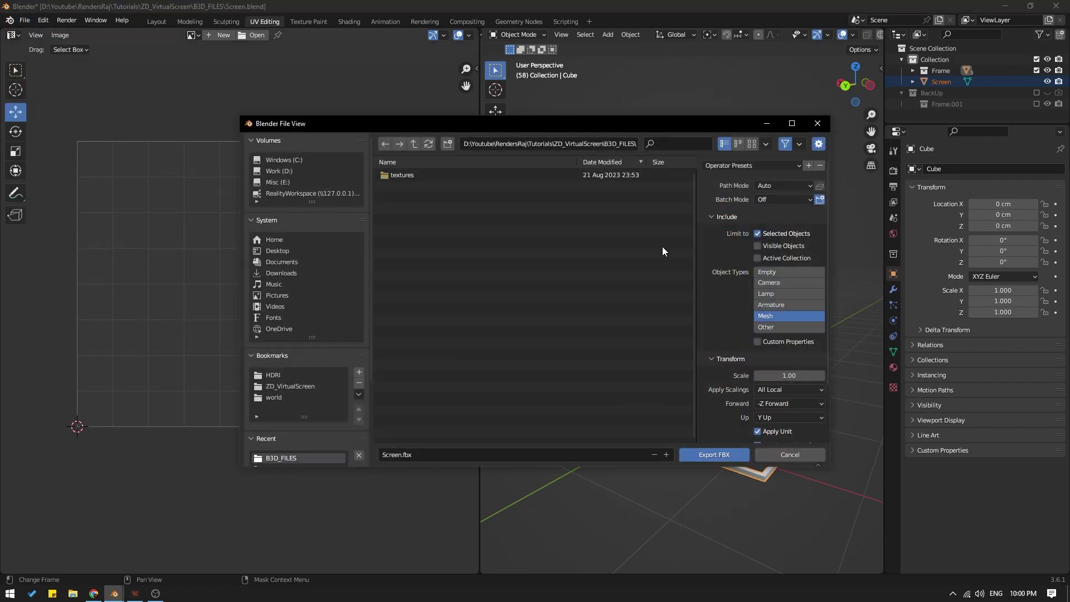
left_click(399, 456)
left_click(761, 234)
left_click(759, 233)
left_click(758, 234)
- Review the Geometry export options, keeping Face smoothing and Apply Modifiers, and export the FBX file
scroll(713, 326, "down", 3)
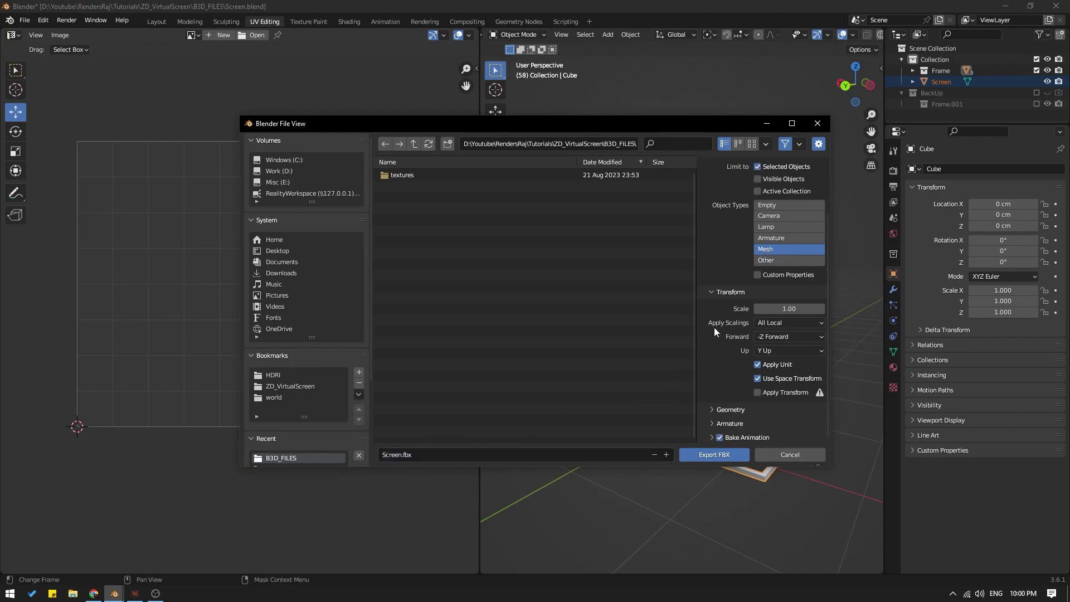
left_click(716, 411)
scroll(720, 342, "down", 4)
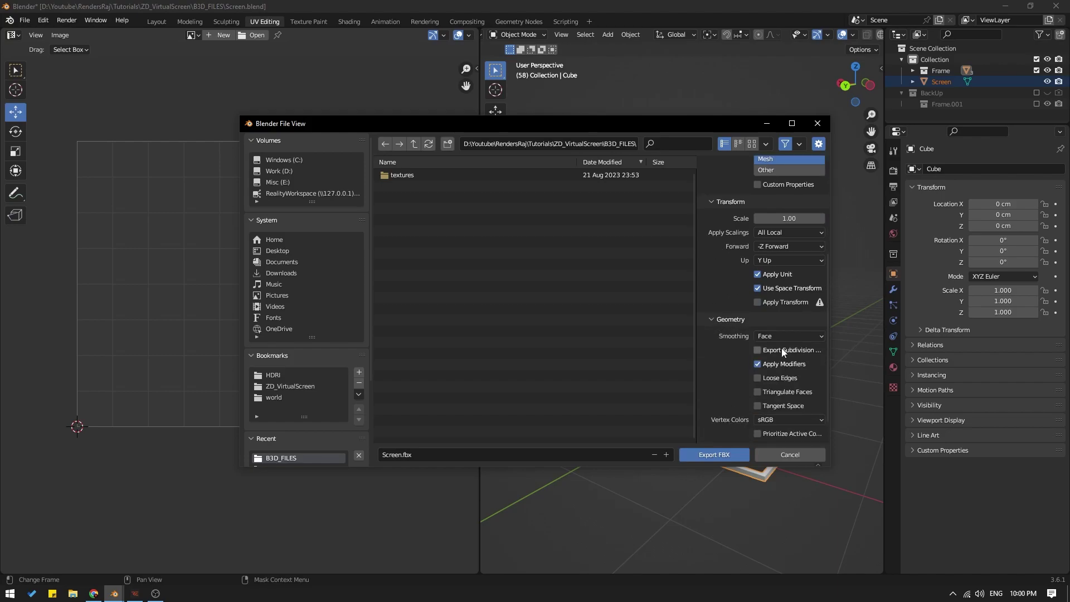
left_click(712, 453)
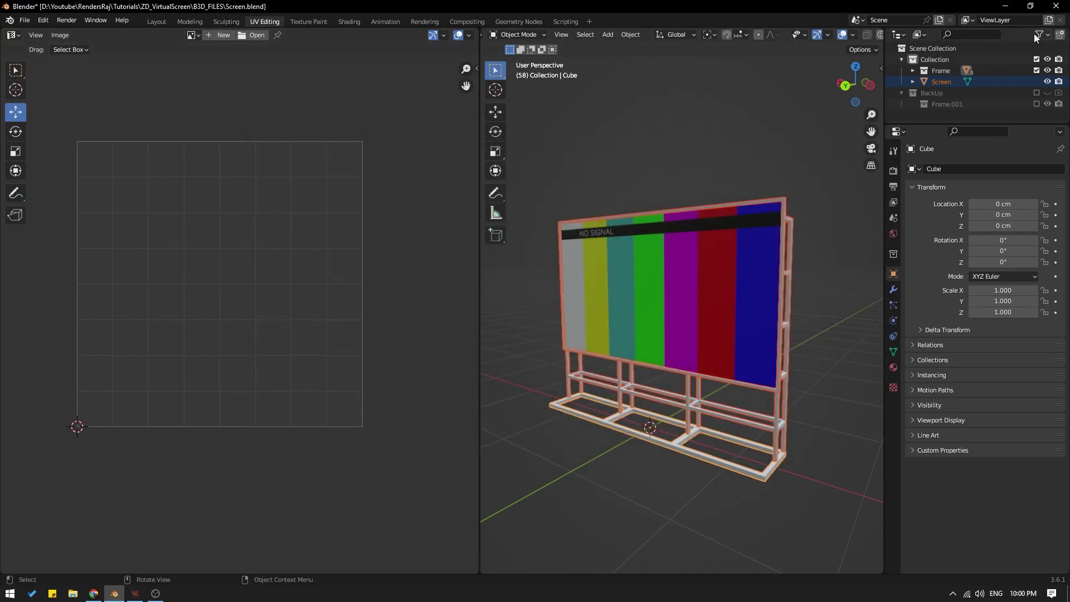
- Switch to the Unreal Editor and create a folder named Screen directly under Content
left_click(1006, 7)
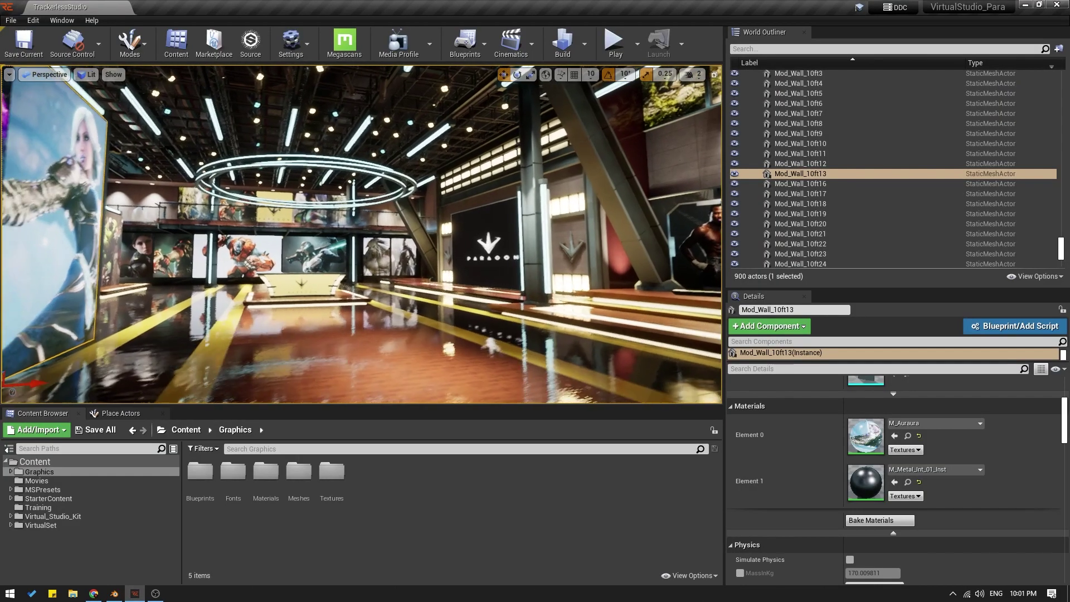
mouse_move(340, 308)
right_mouse_down()
mouse_move(351, 309)
mouse_move(357, 273)
mouse_move(339, 307)
right_mouse_up()
key("w")
left_click(72, 463)
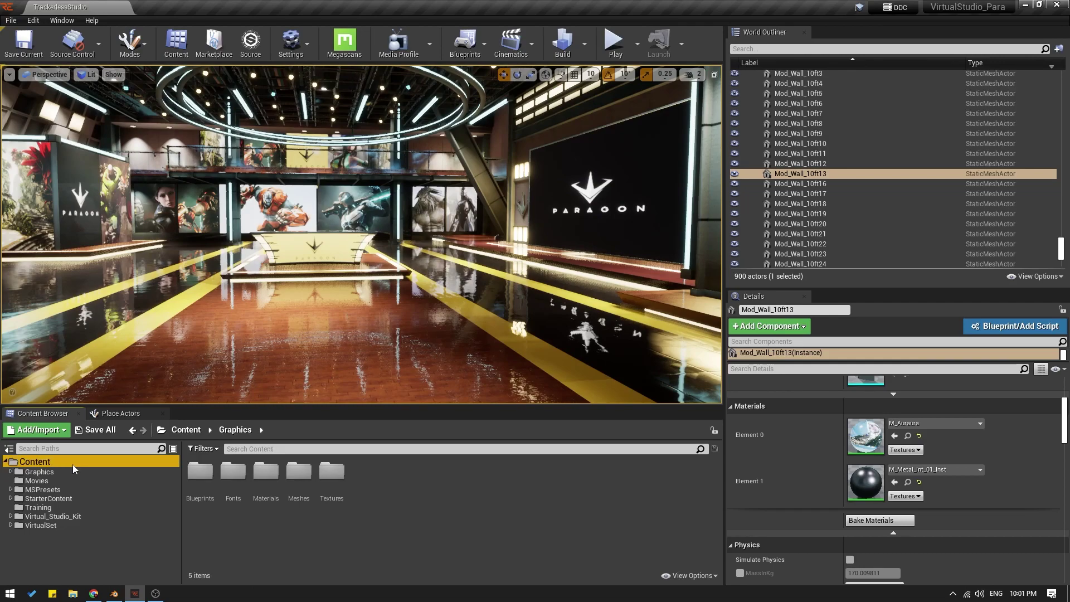
right_click(91, 570)
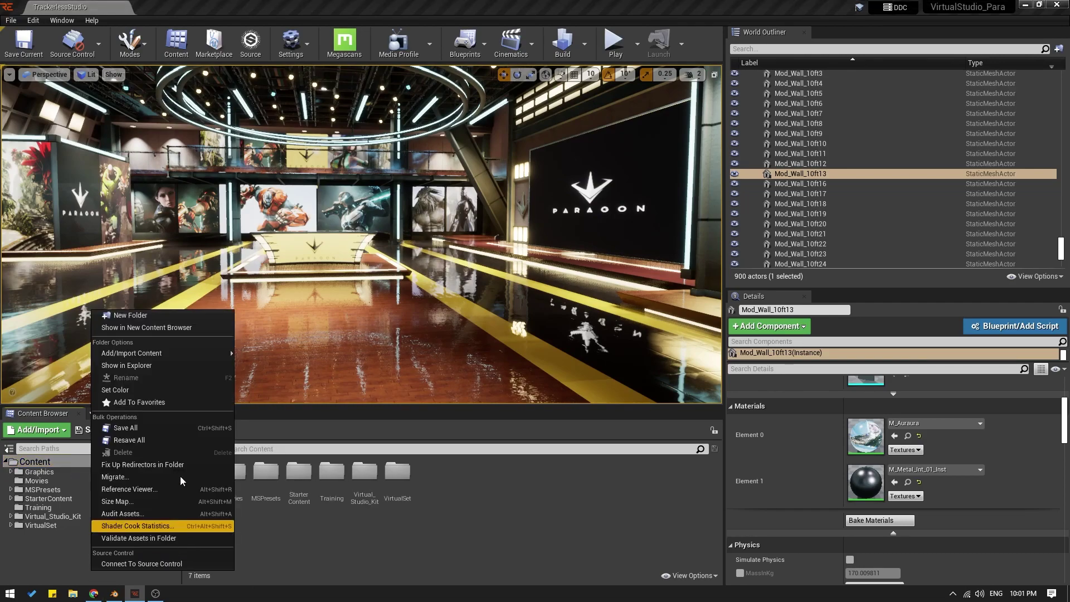
left_click(149, 315)
type("Scree")
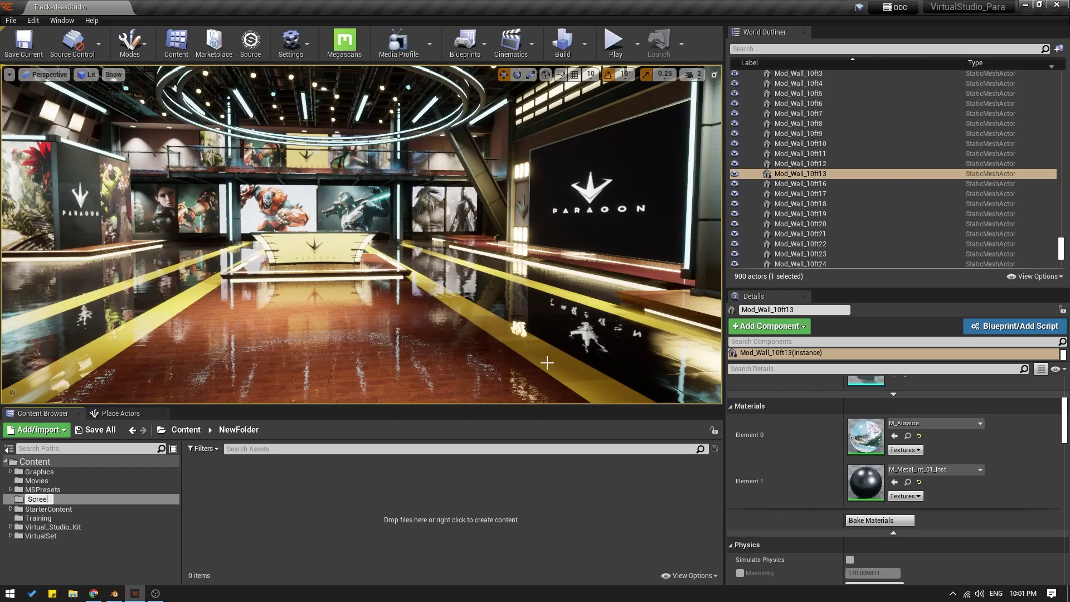
type("n")
key("Return")
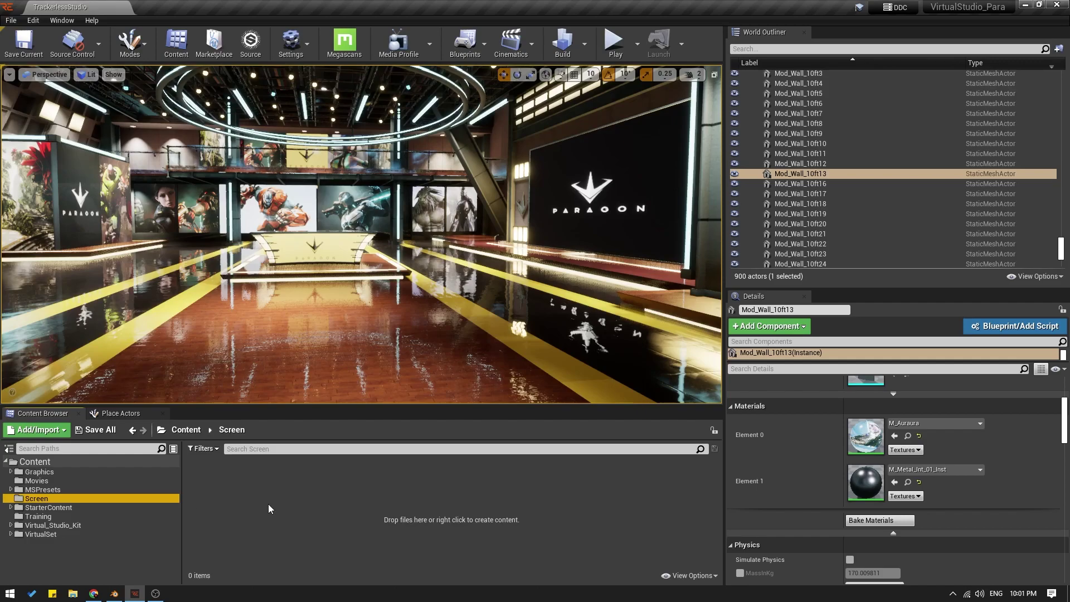
- Import Screen.fbx from B3D_FILES into the Screen folder with Material Import Method set to Create New Materials, using Import All
right_click(313, 547)
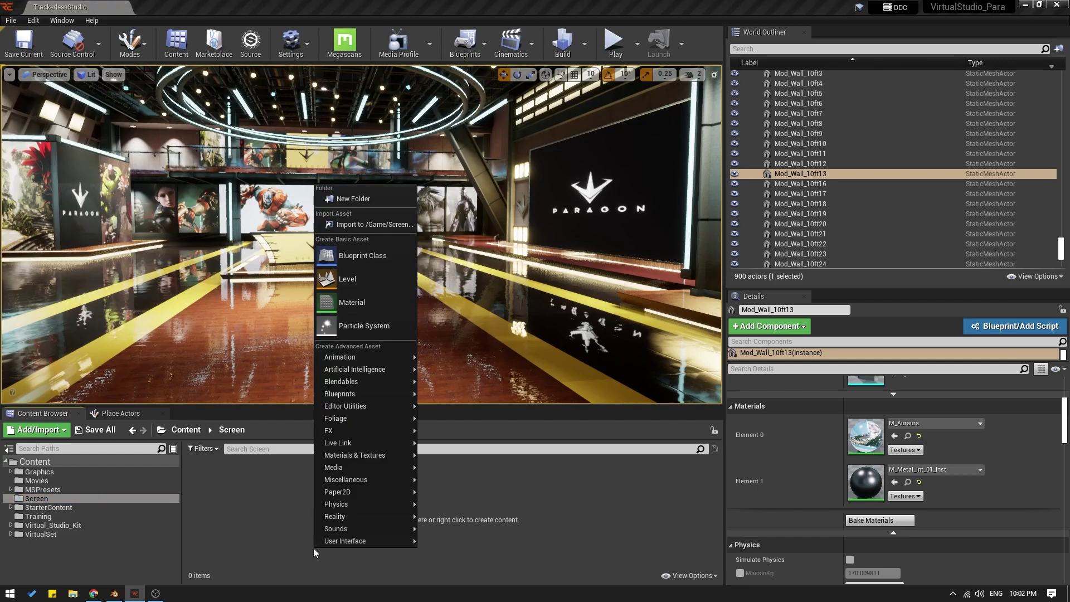
left_click(358, 223)
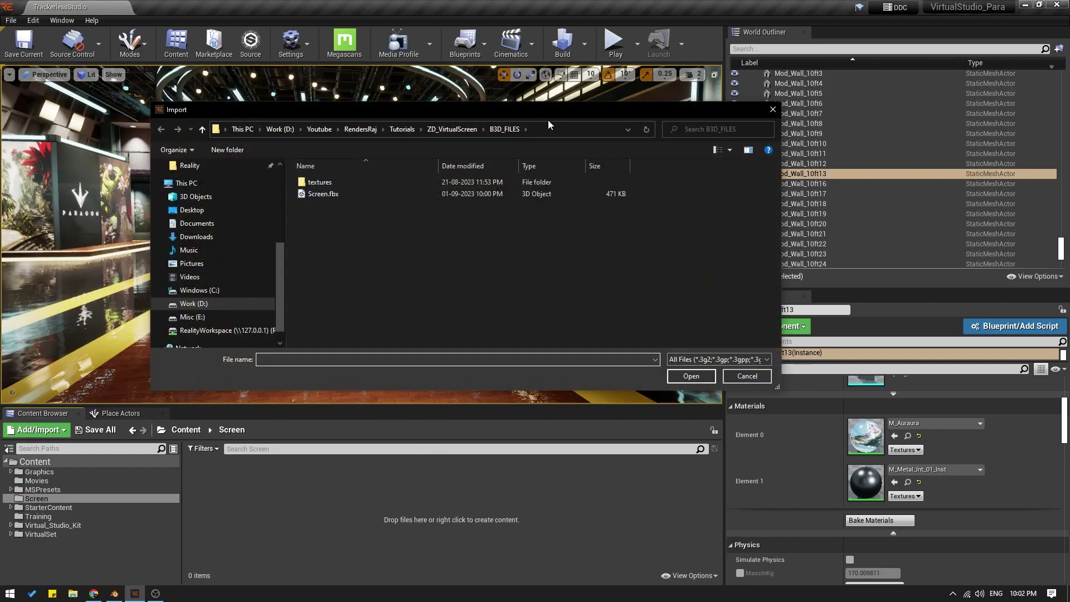
left_click(323, 194)
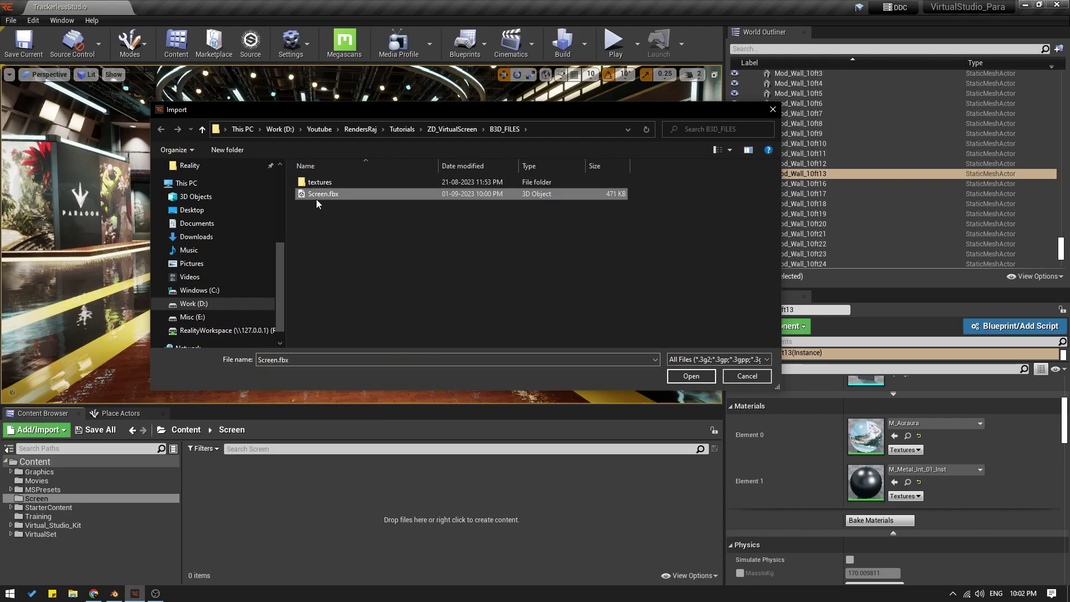
left_click(690, 377)
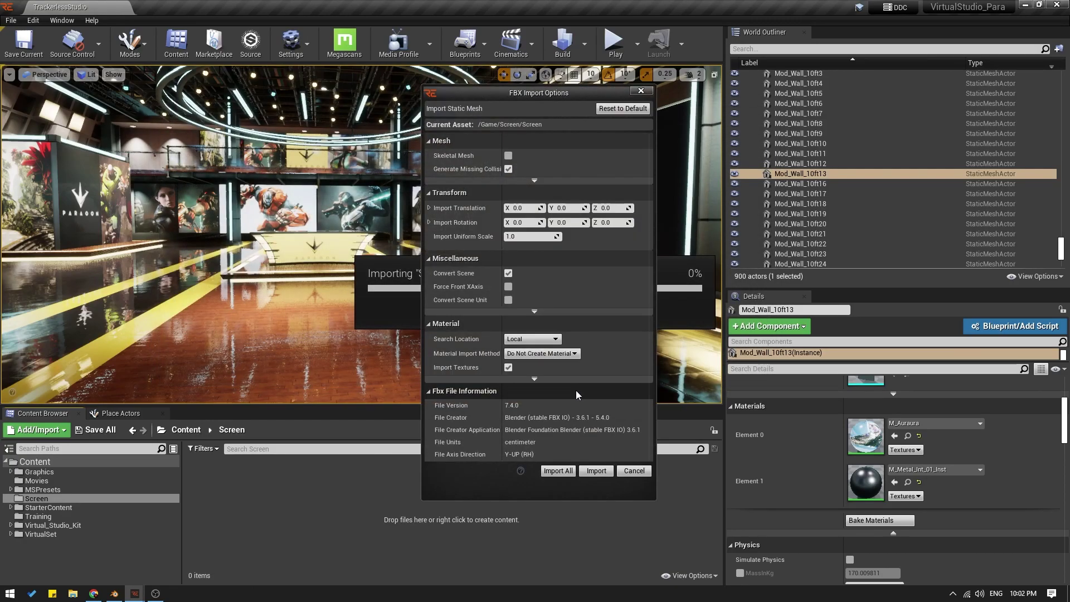
left_click(540, 353)
left_click(536, 362)
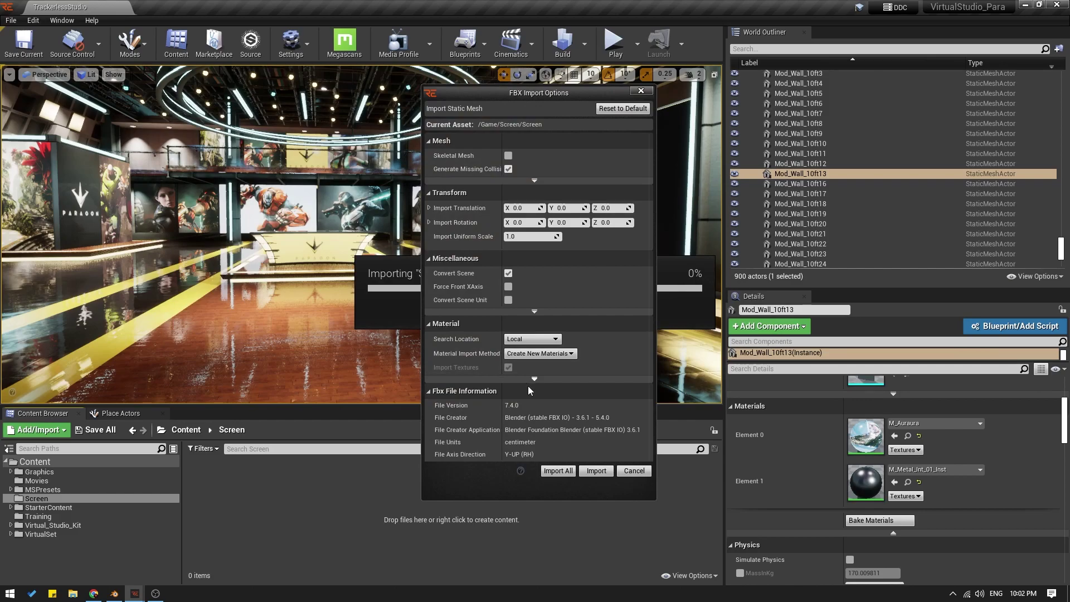
left_click(558, 471)
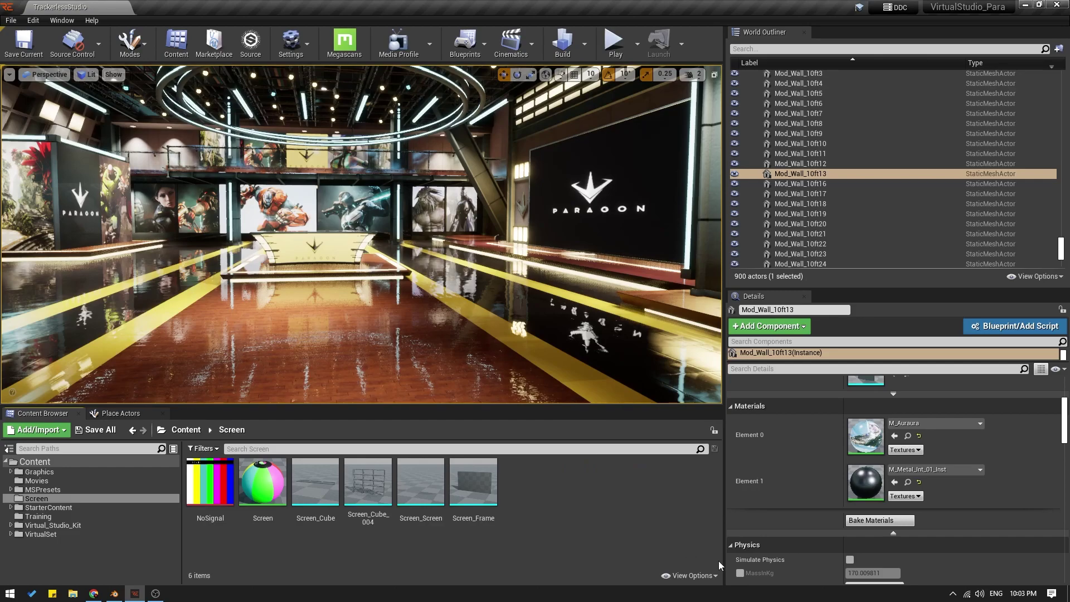
- Create a Blueprint Class in the Screen folder with Actor as parent and name it BP_LED_SCREEn
right_click(573, 526)
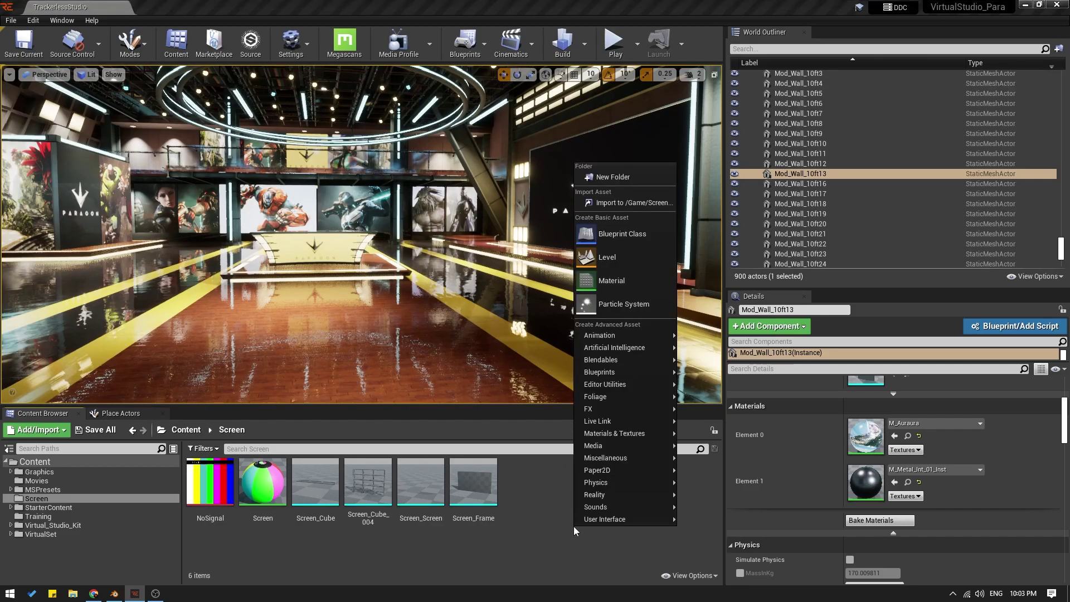
left_click(623, 232)
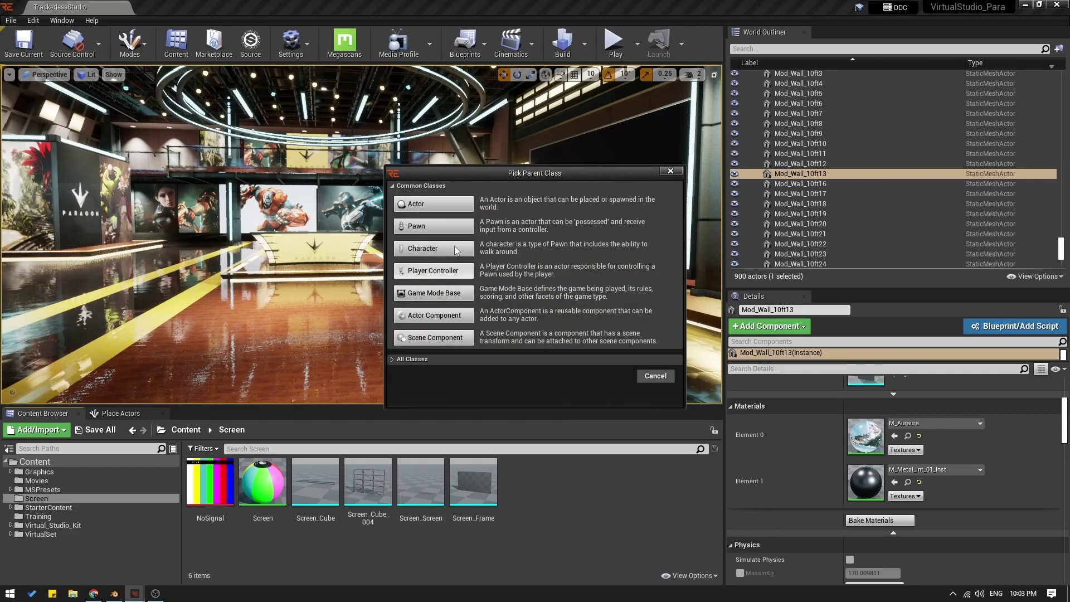
left_click(428, 200)
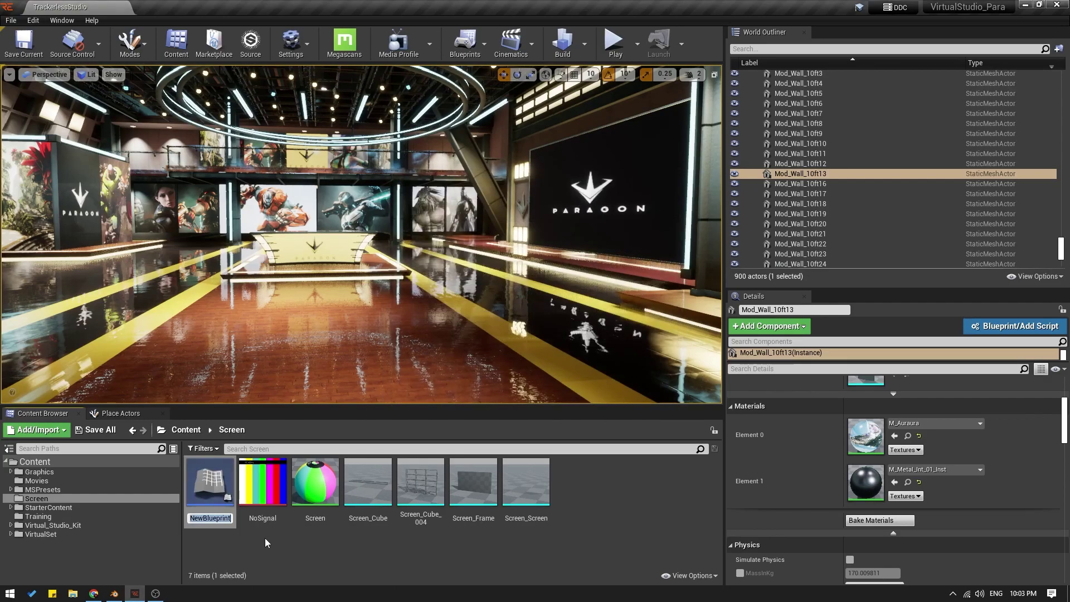
type("BP")
type("_")
type("LED_")
type("SCREE")
type("n")
key("Return")
- Open the BP_LED_SCREEn blueprint and position and resize its window so the Screen folder's assets stay accessible
double_click(219, 496)
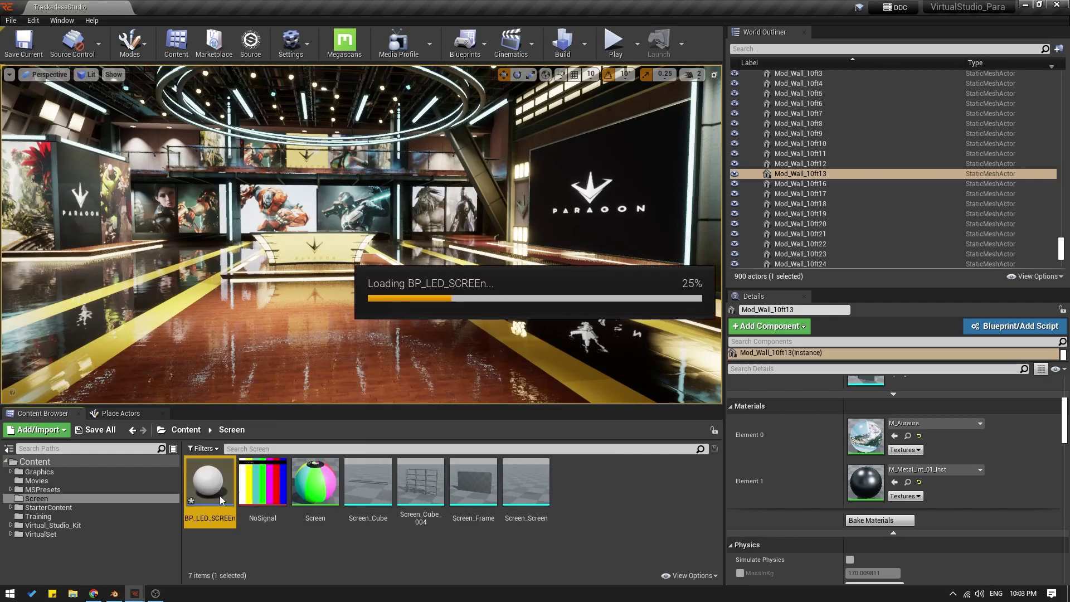
left_click_drag(366, 49, 682, 1)
left_click_drag(532, 3, 613, 11)
left_click_drag(438, 474, 438, 400)
- Filter the Screen folder to Static Mesh assets and select Screen_Cube, Screen_Cube_004, Screen_Frame and Screen_Screen
left_click(372, 486)
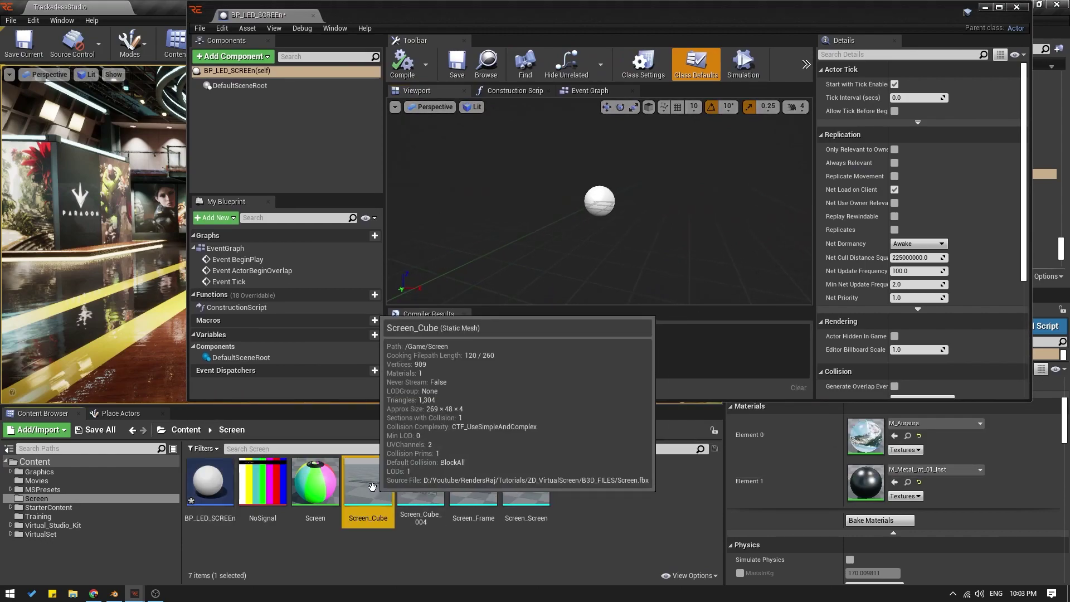
left_click(422, 495, "ctrl")
left_click(472, 501, "ctrl")
left_click(522, 510, "ctrl")
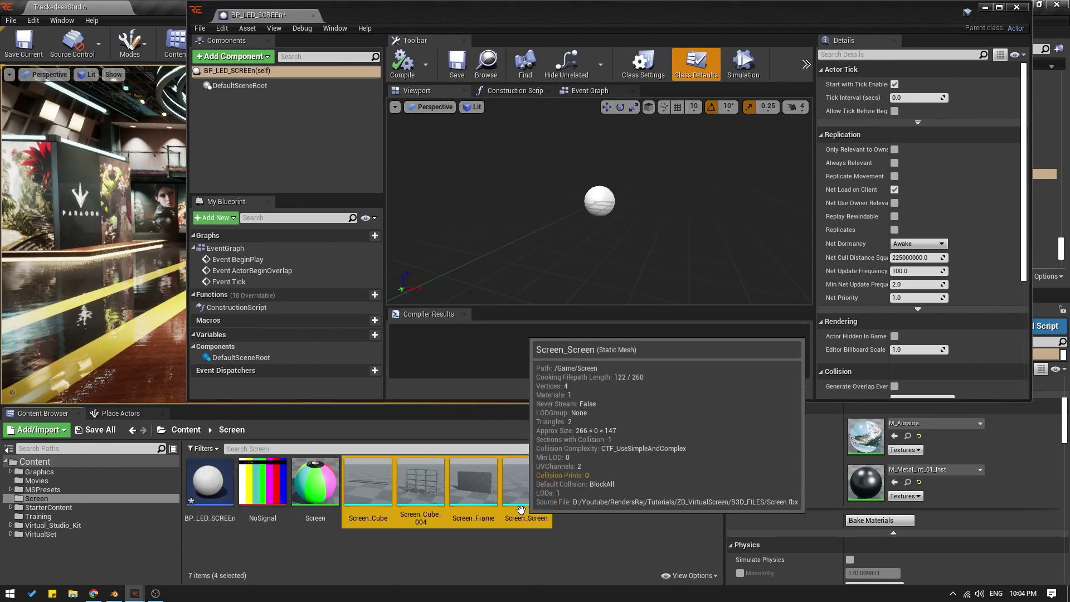
left_click(205, 449)
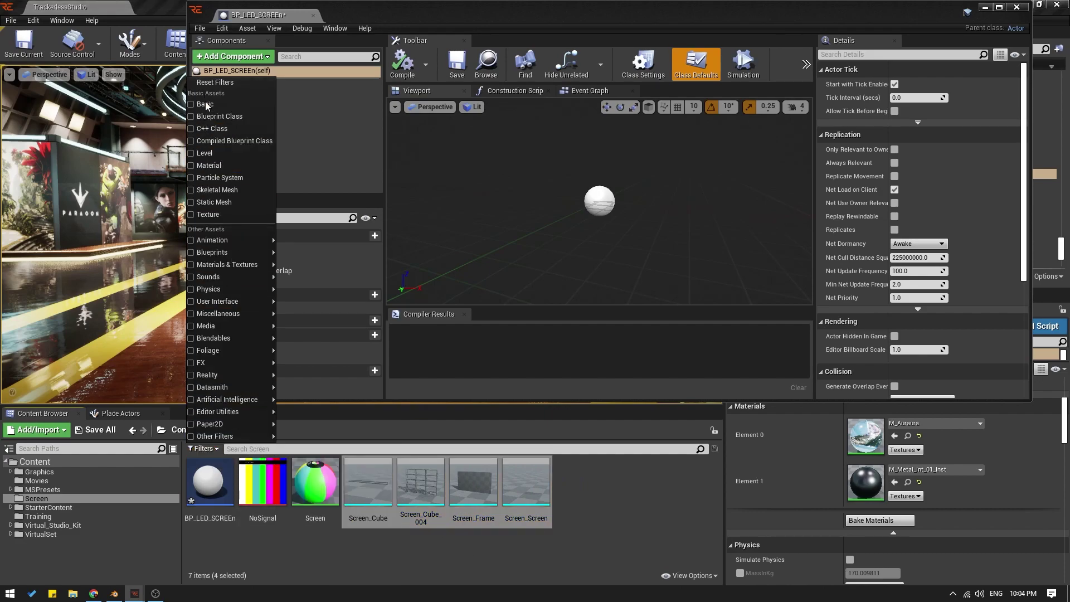
left_click(214, 202)
left_click(218, 509)
left_click(367, 496, "shift")
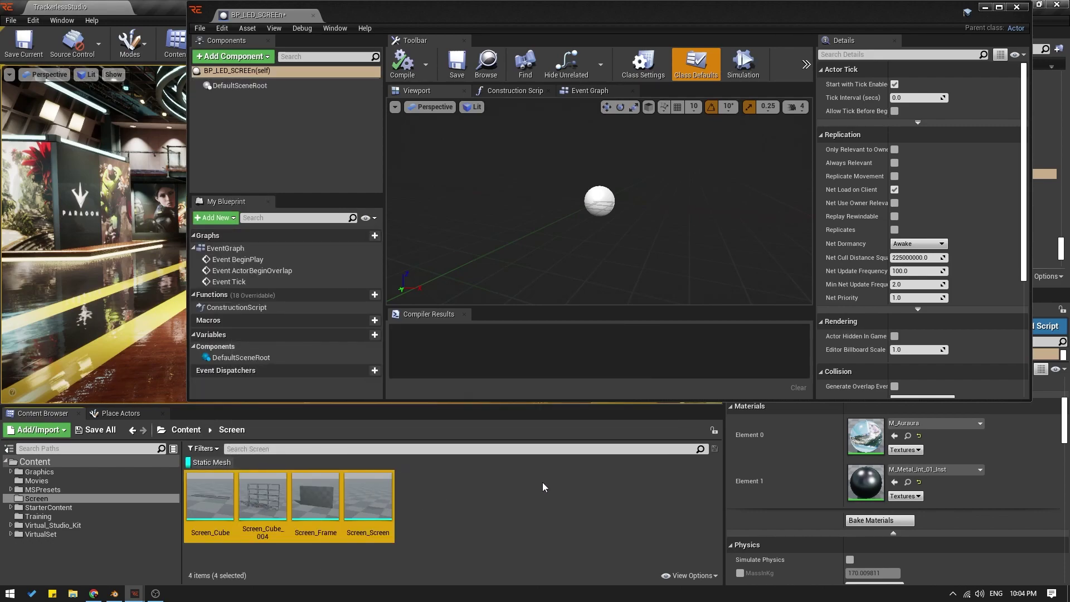
- Add the four selected meshes to the blueprint as Static Mesh components, each parented directly under DefaultSceneRoot
left_click_drag(394, 4, 418, 23)
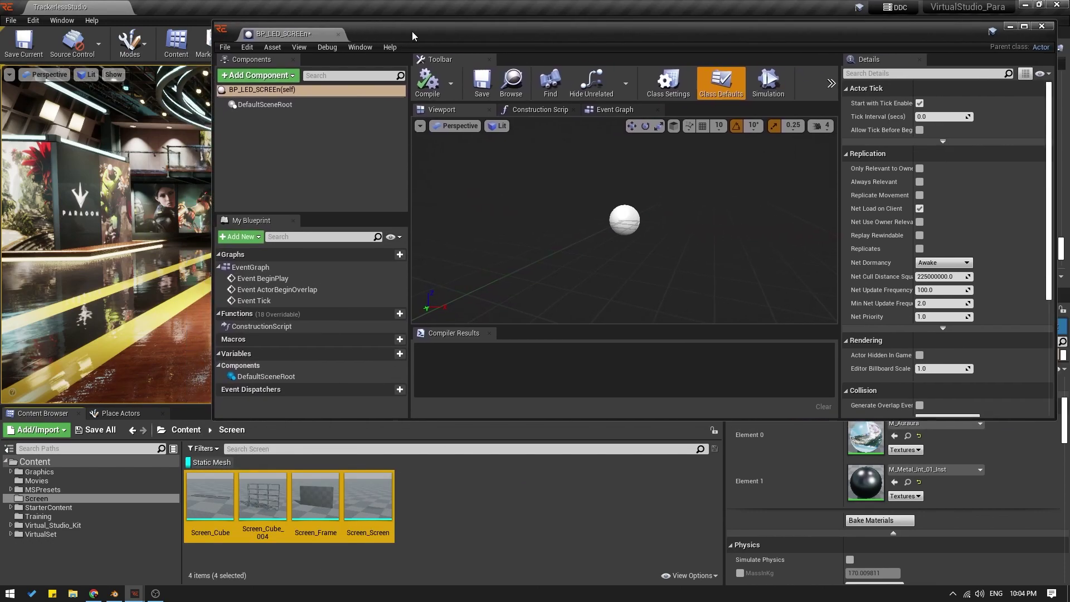
left_click(264, 79)
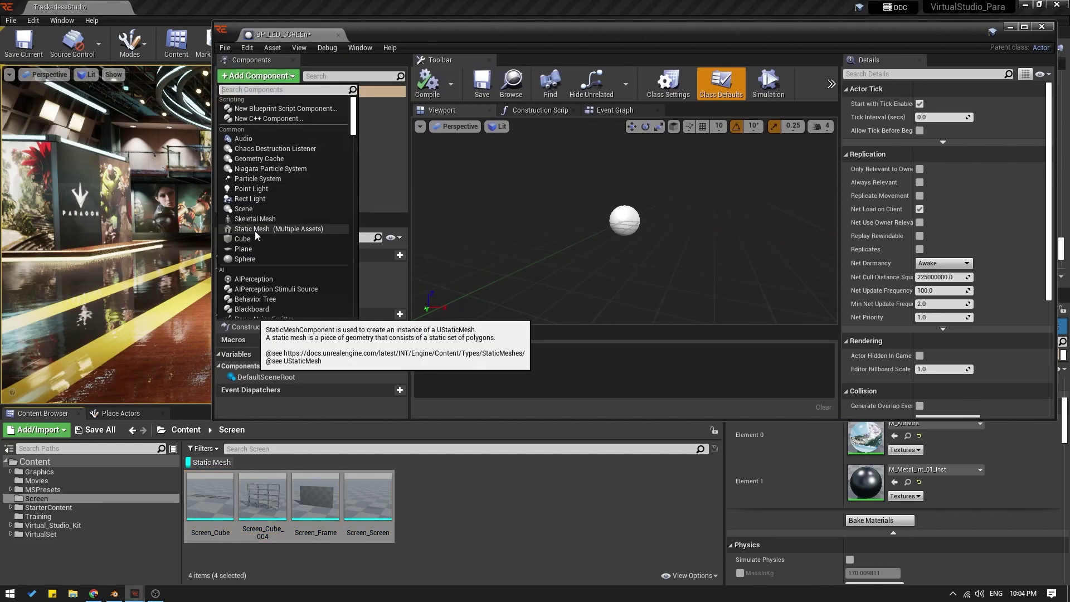
left_click(305, 229)
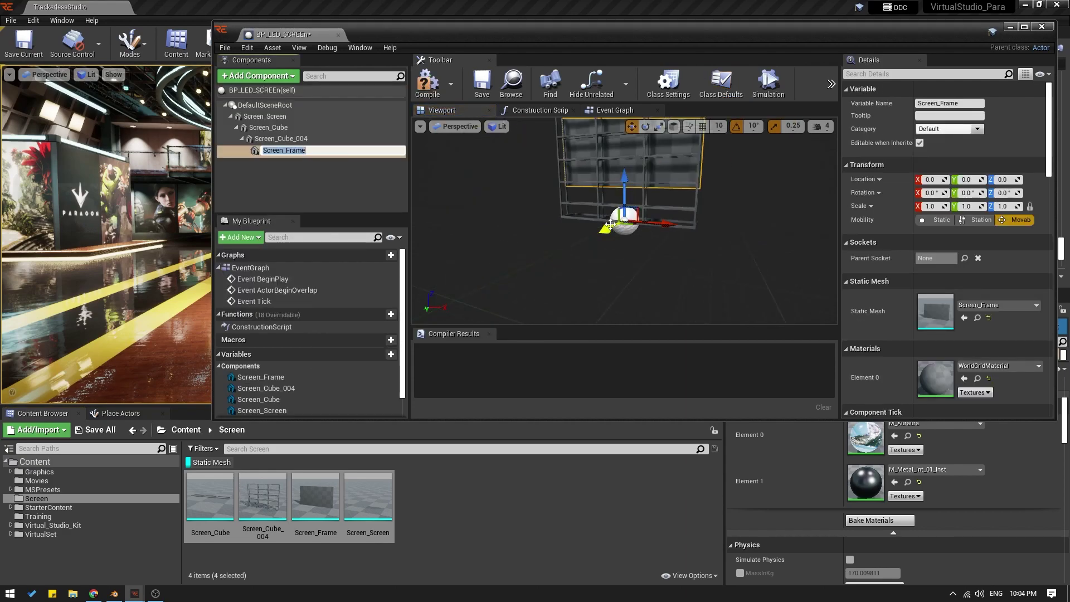
mouse_move(703, 235)
right_mouse_down()
mouse_move(669, 220)
mouse_move(670, 210)
mouse_move(707, 228)
right_mouse_up()
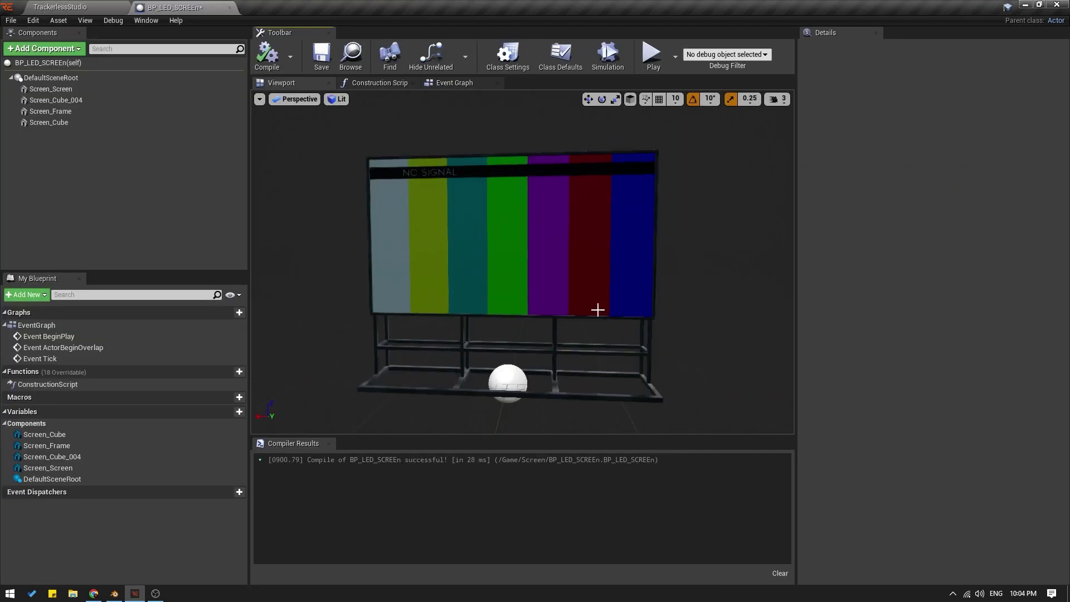
left_click_drag(597, 304, 570, 281)
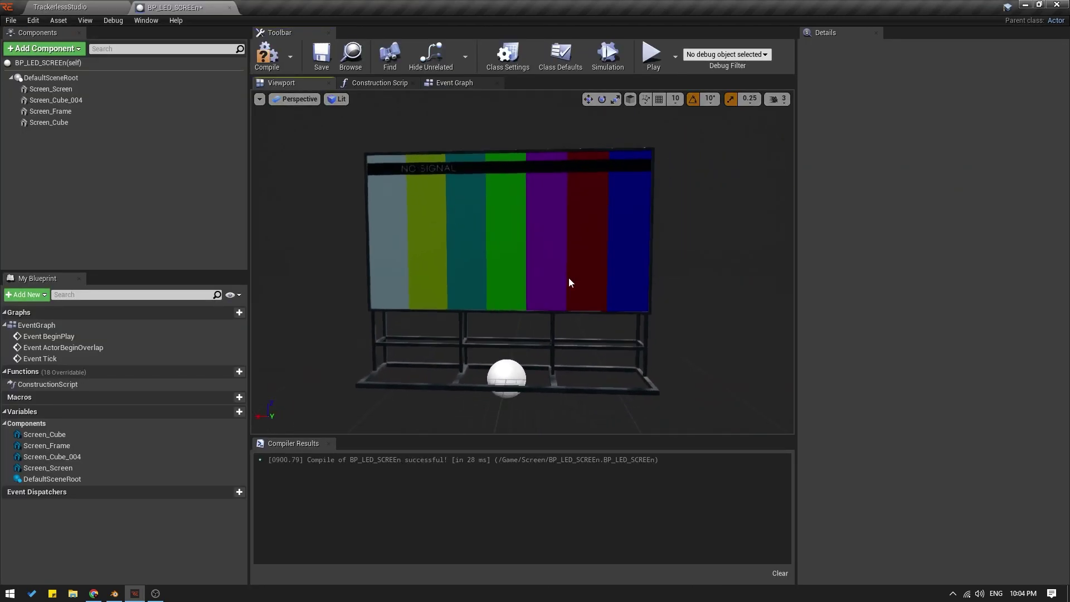
- Select the Screen_Screen component, try raising it along the Z axis, and undo the move
left_click(476, 219)
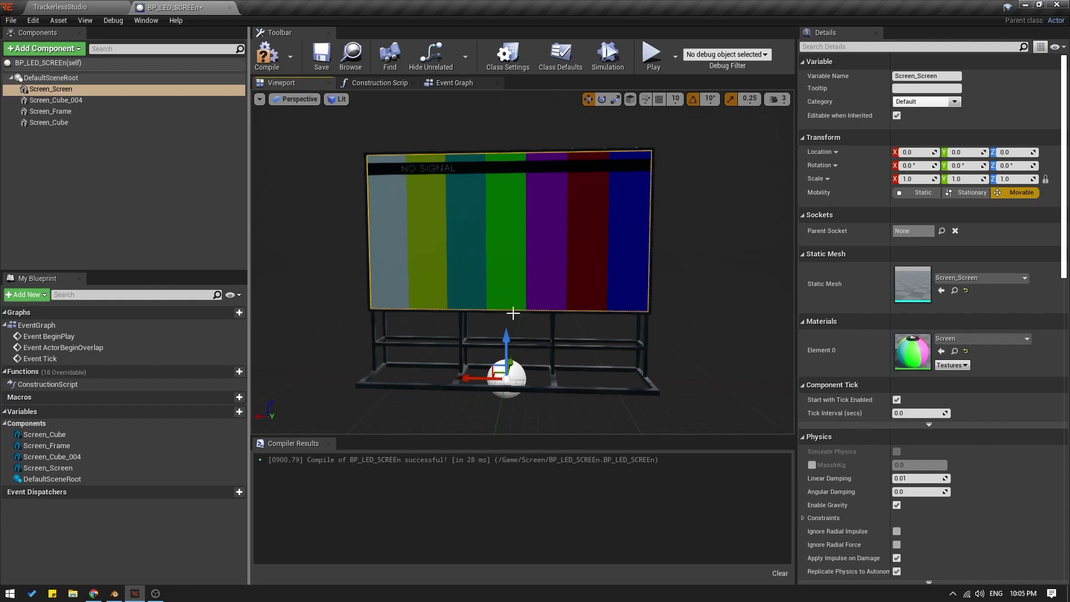
left_click_drag(504, 335, 505, 301)
key("ctrl+z")
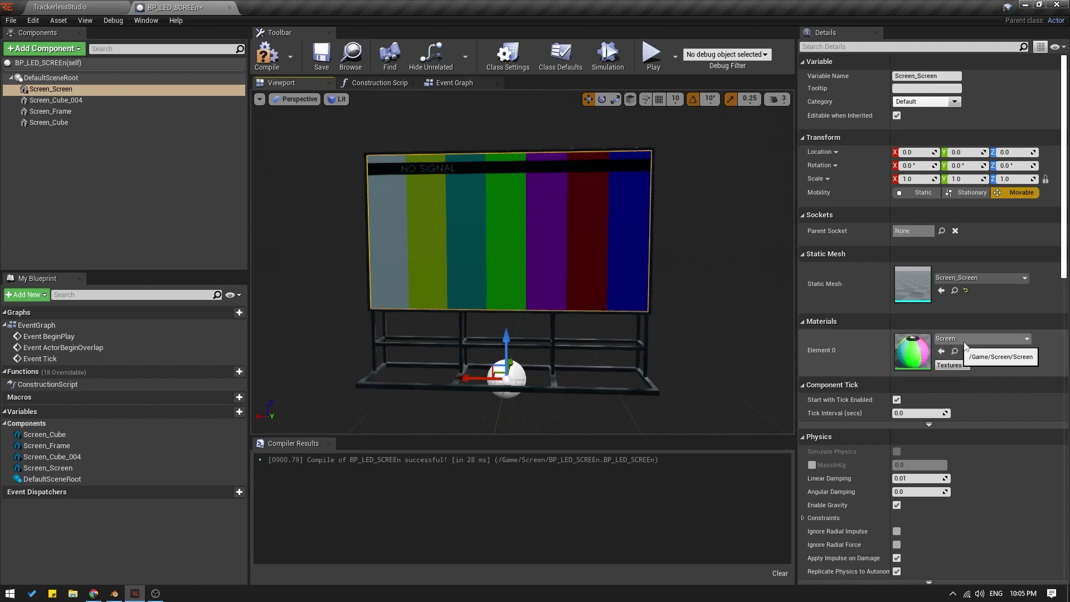
- Open the Screen material used by Screen_Screen and bring its NoSignal Texture Sample node beside the material output node
double_click(914, 360)
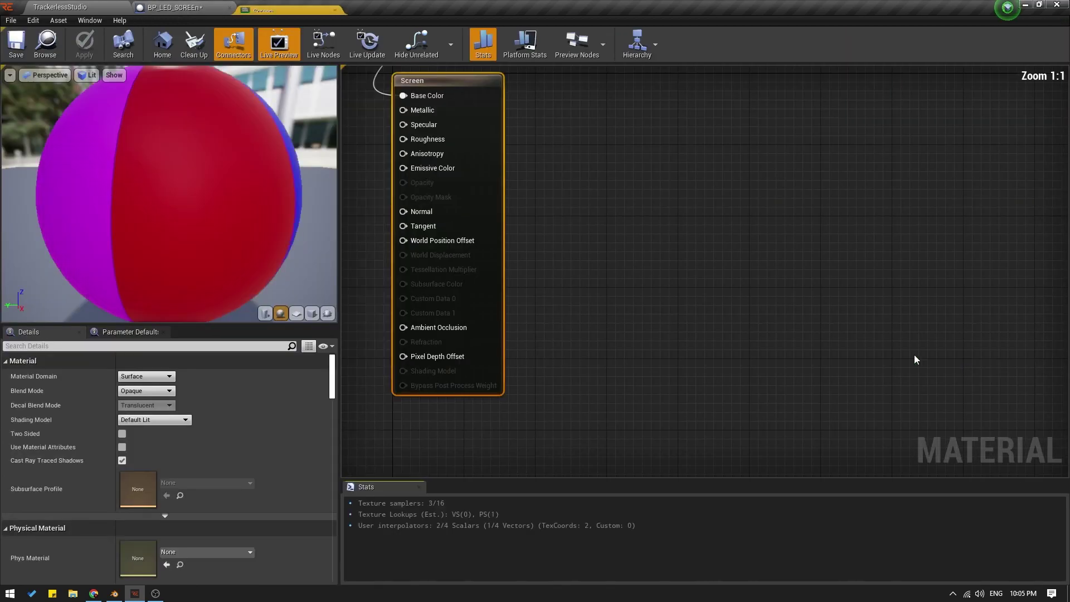
scroll(581, 217, "down", 3)
right_click_drag(582, 210, 587, 373)
left_click_drag(751, 207, 468, 349)
mouse_move(546, 302)
right_mouse_down()
mouse_move(587, 208)
mouse_move(568, 298)
right_mouse_up()
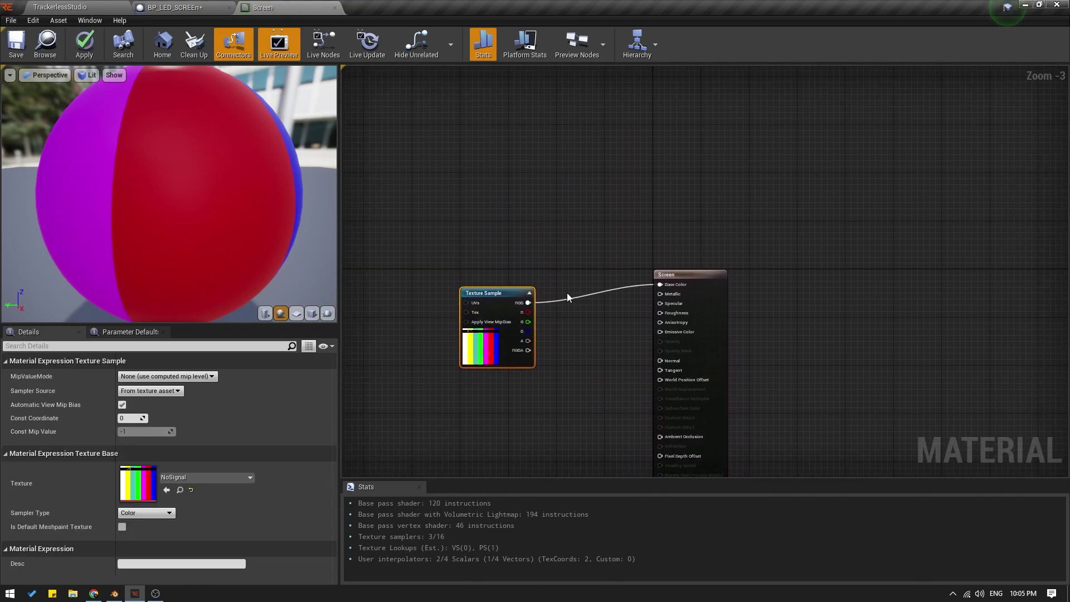
- Line up the Texture Sample's RGB output with the Base Color input, close the material, and view the screen at an angle
left_click(699, 290)
left_click_drag(499, 298, 523, 266)
scroll(584, 320, "up", 3)
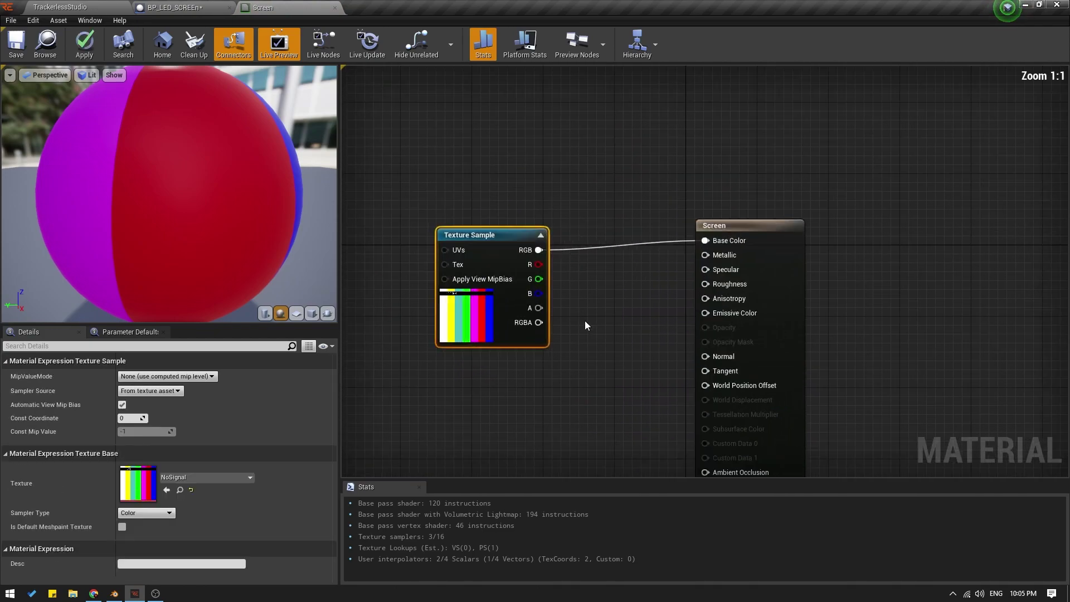
right_click_drag(584, 321, 636, 303)
left_click_drag(543, 219, 571, 200)
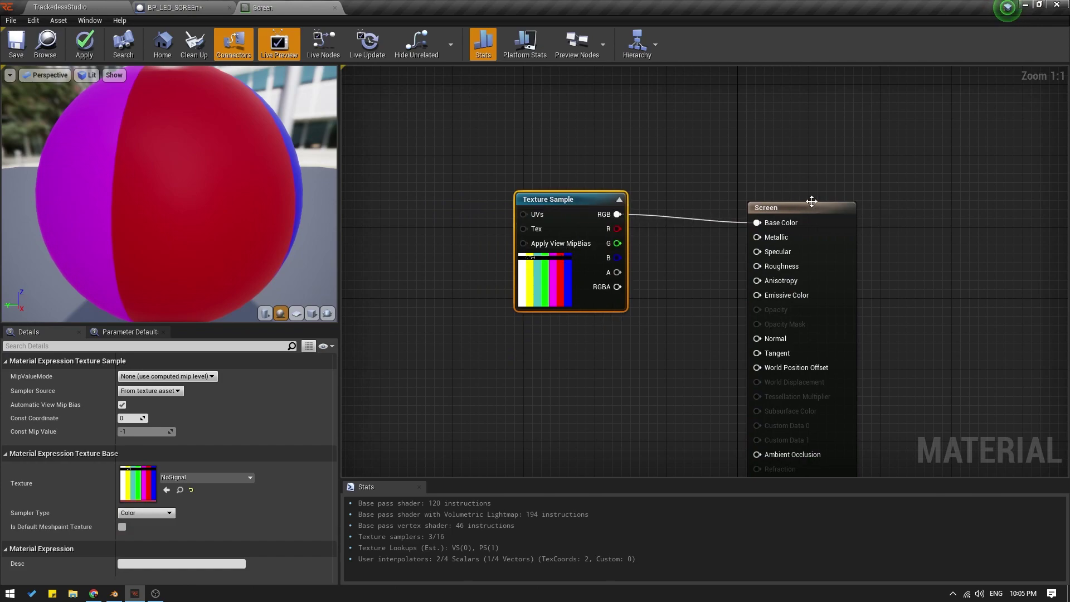
left_click_drag(812, 206, 812, 197)
left_click_drag(570, 199, 579, 200)
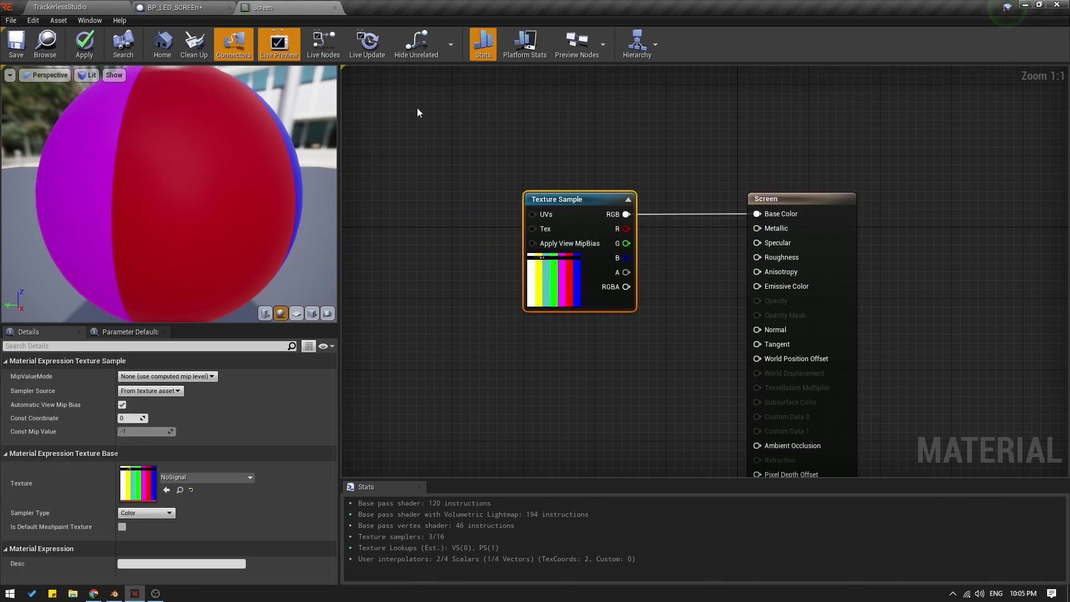
left_click(334, 7)
left_click(606, 339)
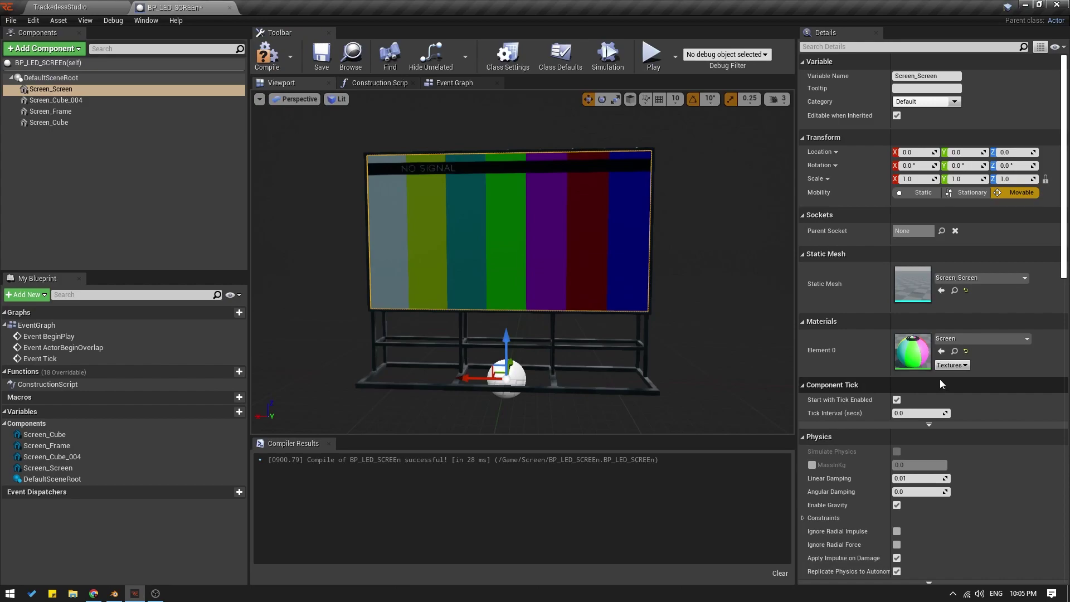
right_click_drag(566, 253, 529, 278)
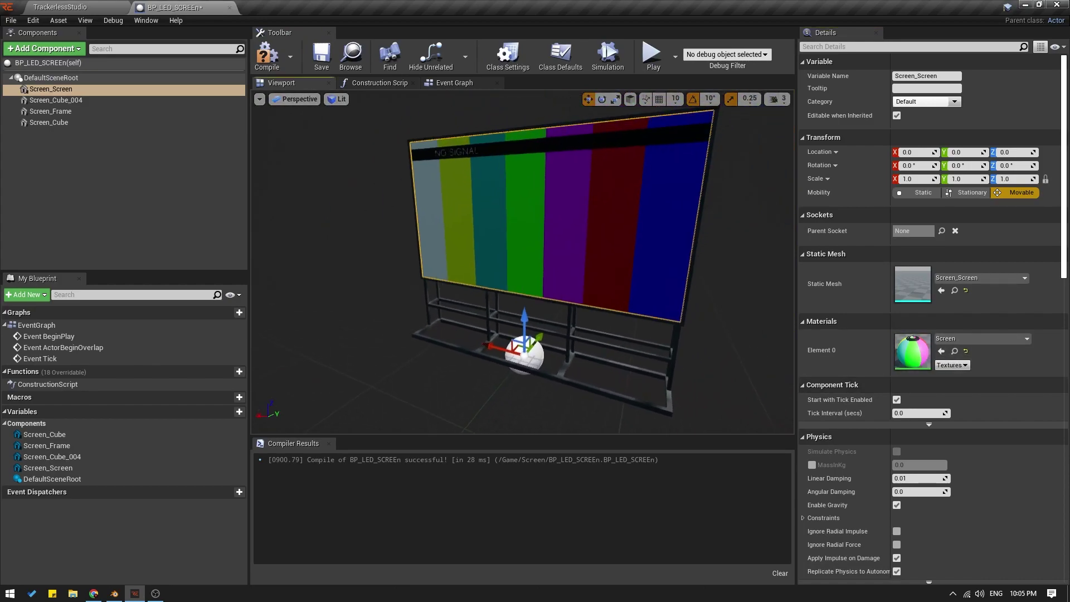
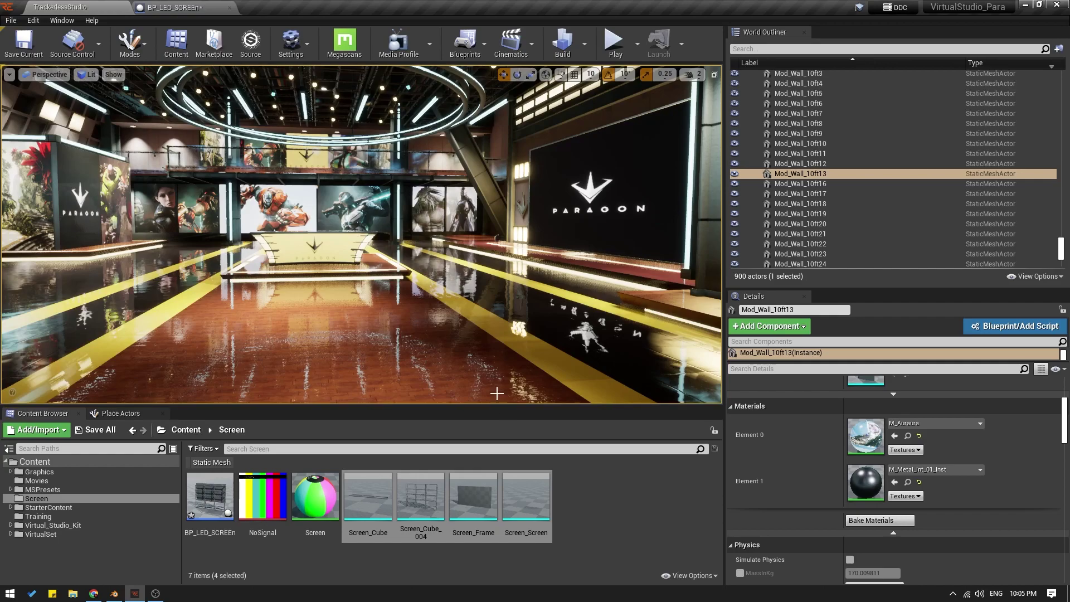
- Create a new material named M_LED_MAT in the Screen folder and open it for editing
right_click(598, 522)
left_click(625, 273)
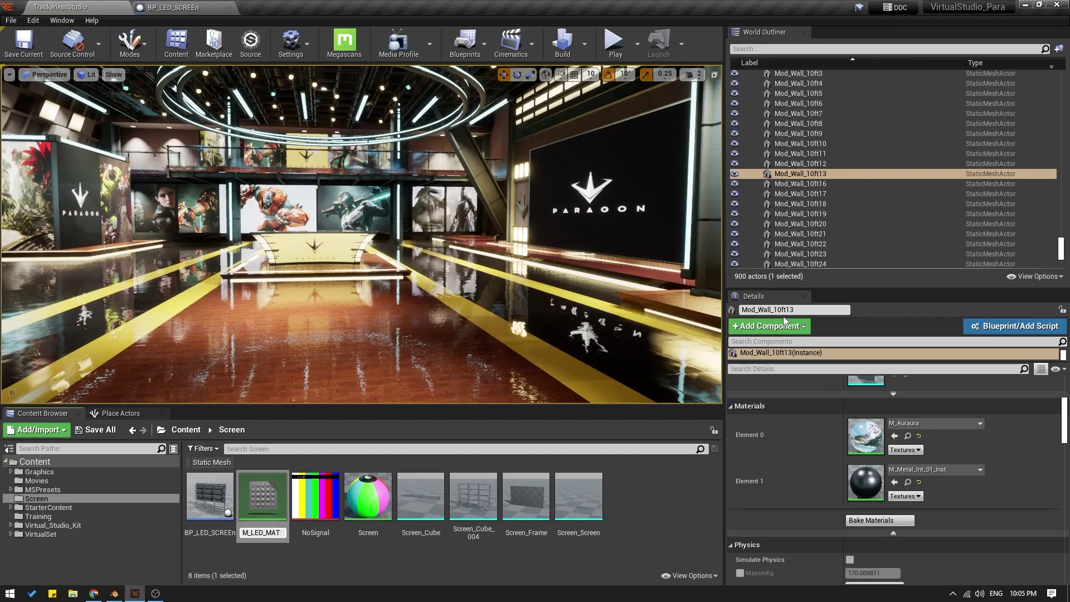
key("Return")
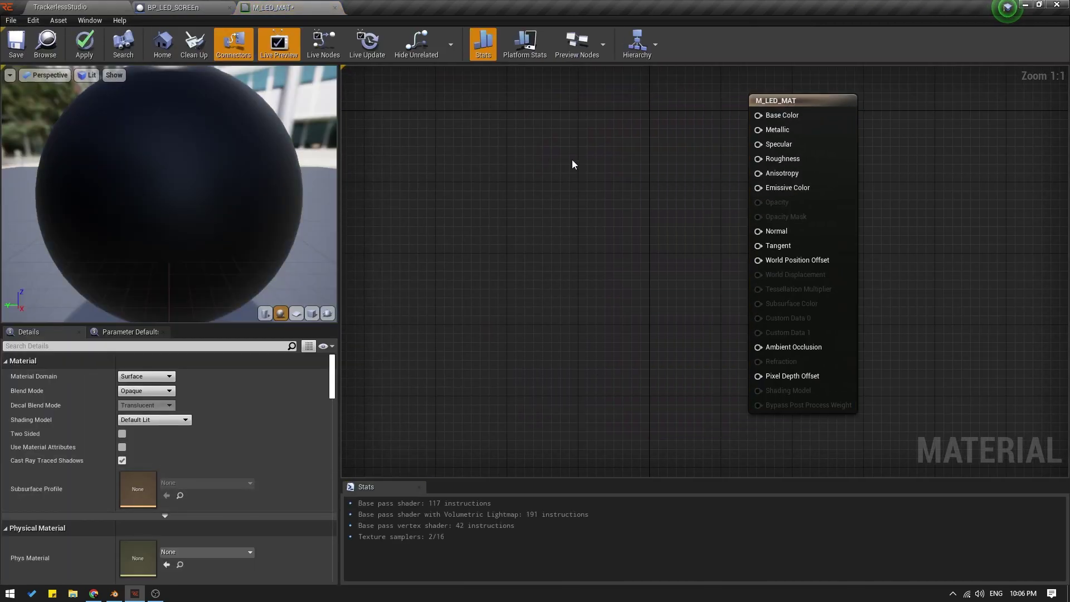
- Add a Texture Sample node to the M_LED_MAT graph and place it beside the material output node
right_click(574, 163)
type("text")
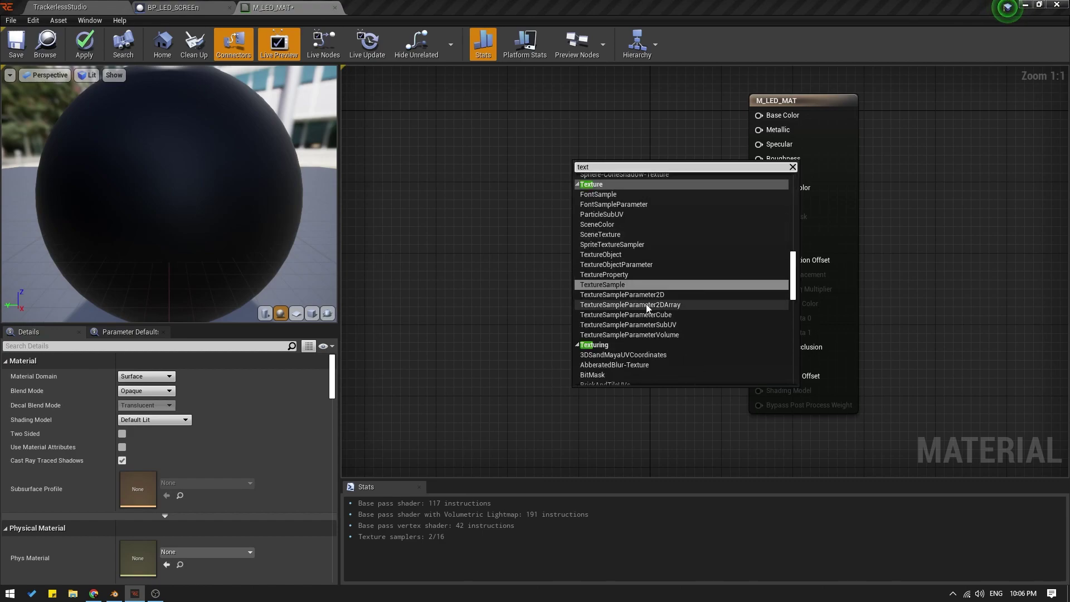
left_click(620, 285)
left_click_drag(605, 269, 575, 254)
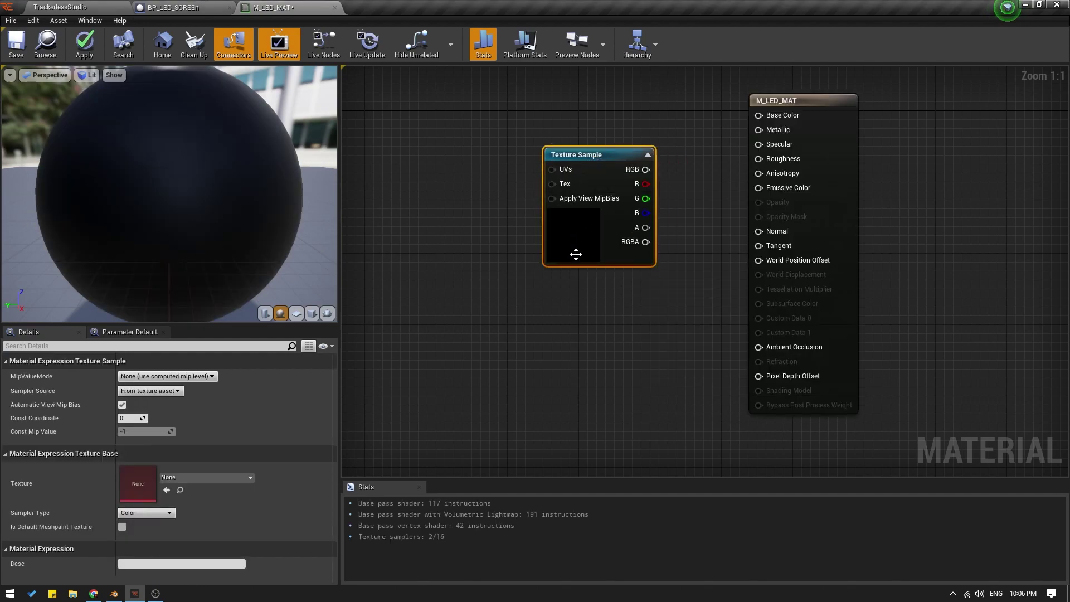
left_click_drag(581, 155, 571, 154)
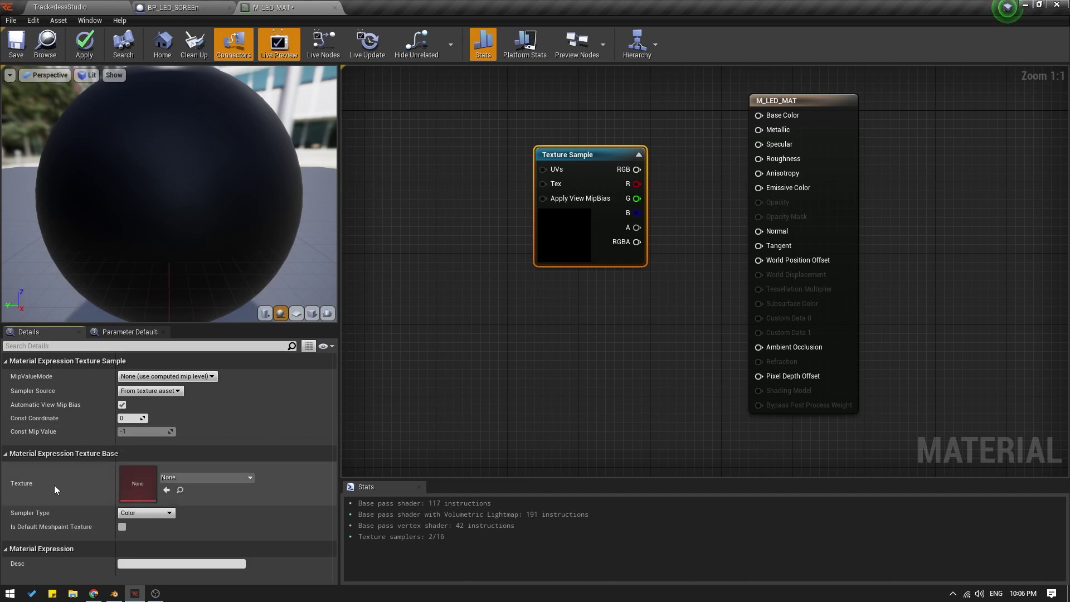
- Assign the agora-enviro texture to the Texture Sample and connect its RGB output to Base Color
left_click(217, 477)
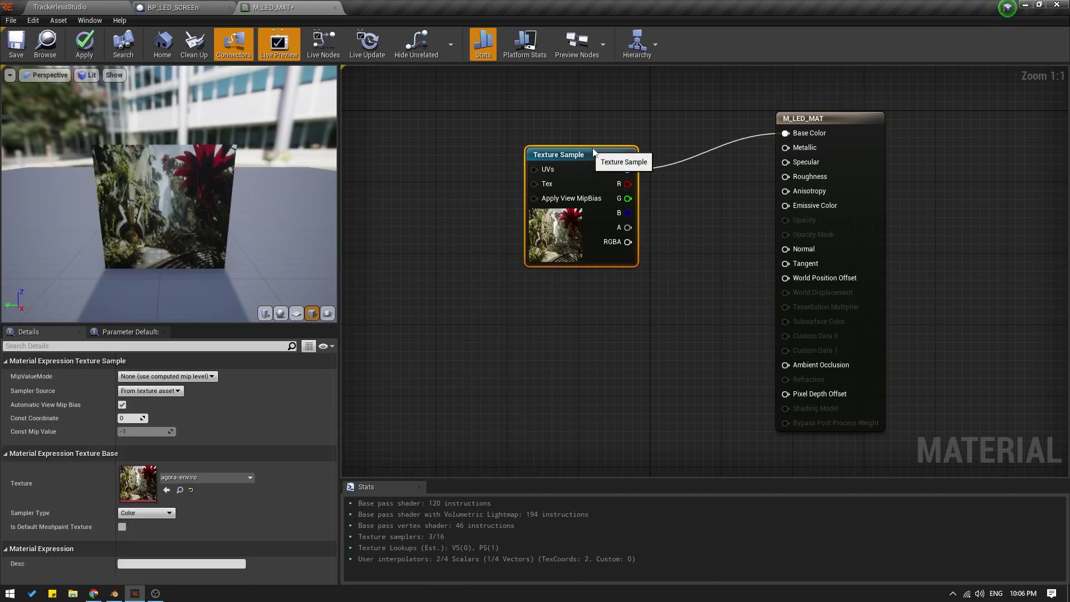
left_click_drag(562, 151, 590, 174)
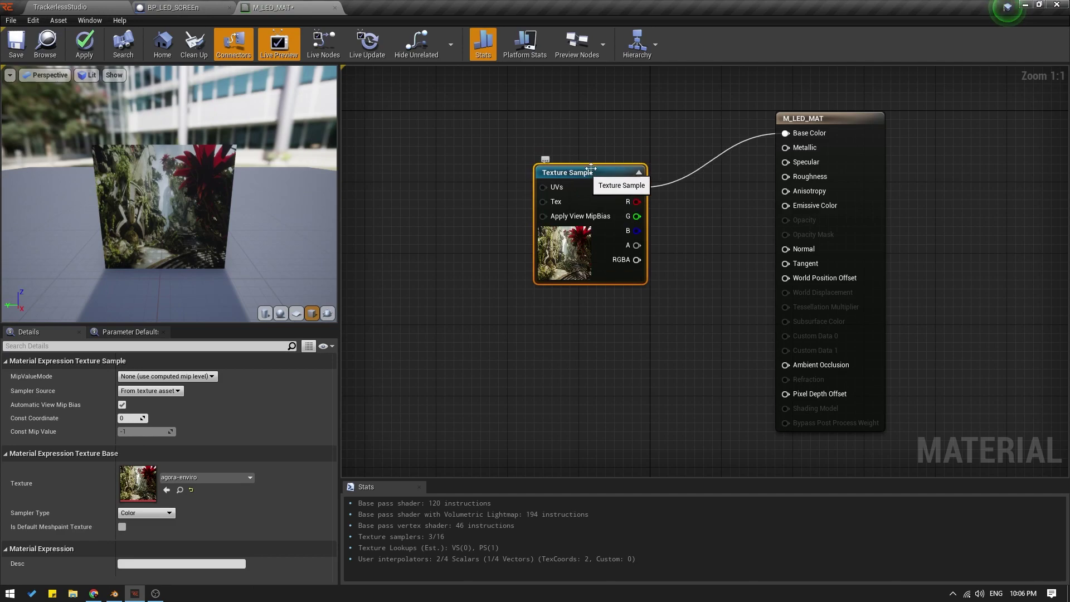
left_click_drag(586, 174, 577, 184)
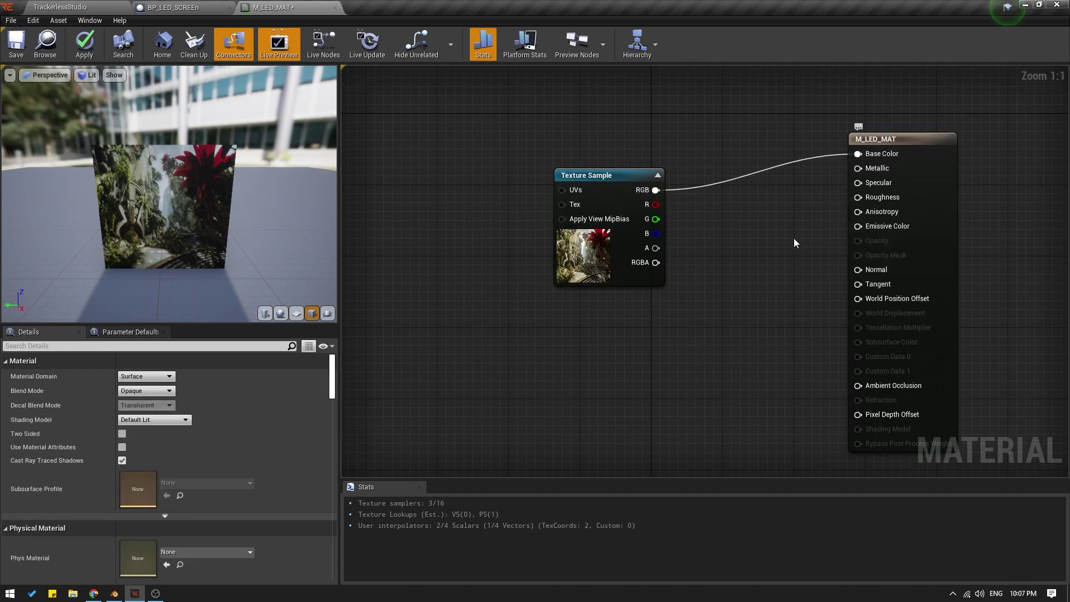
- Connect the Texture Sample's RGB output to Emissive Color as well, and move the node closer to the material output
left_click_drag(603, 184, 858, 231)
right_click_drag(727, 267, 616, 256)
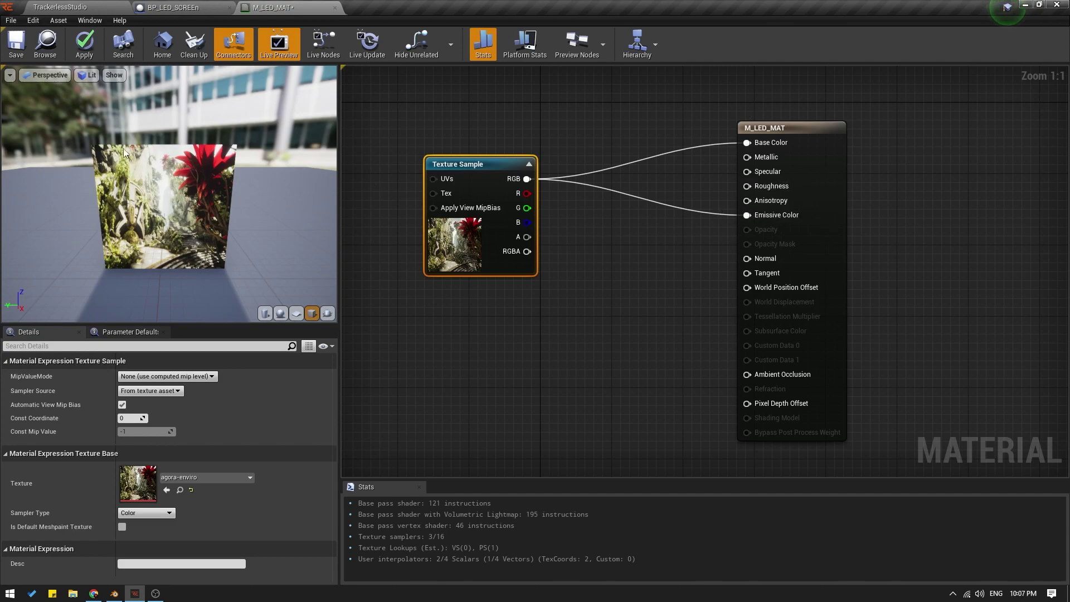
left_click_drag(469, 165, 549, 165)
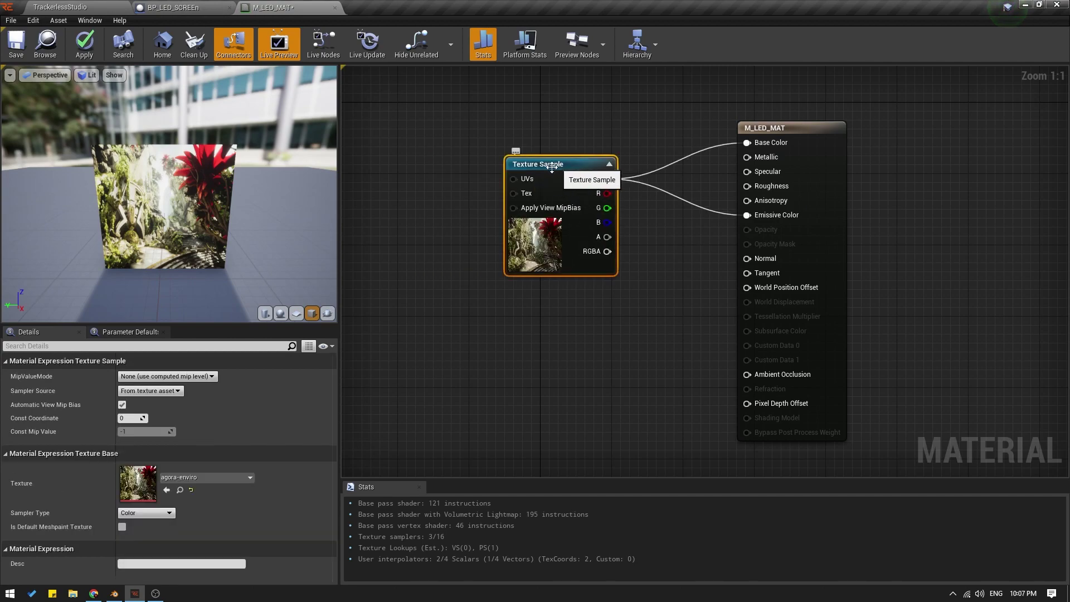
- Convert the Texture Sample to a parameter named LED_TEXTURE, then apply and save the material
right_click(576, 165)
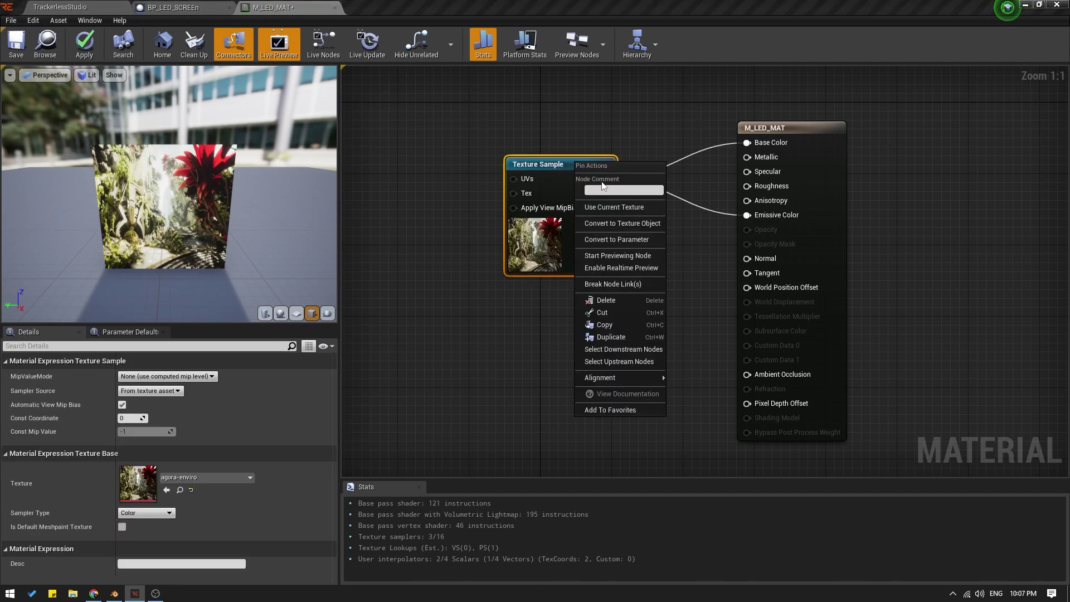
left_click(610, 239)
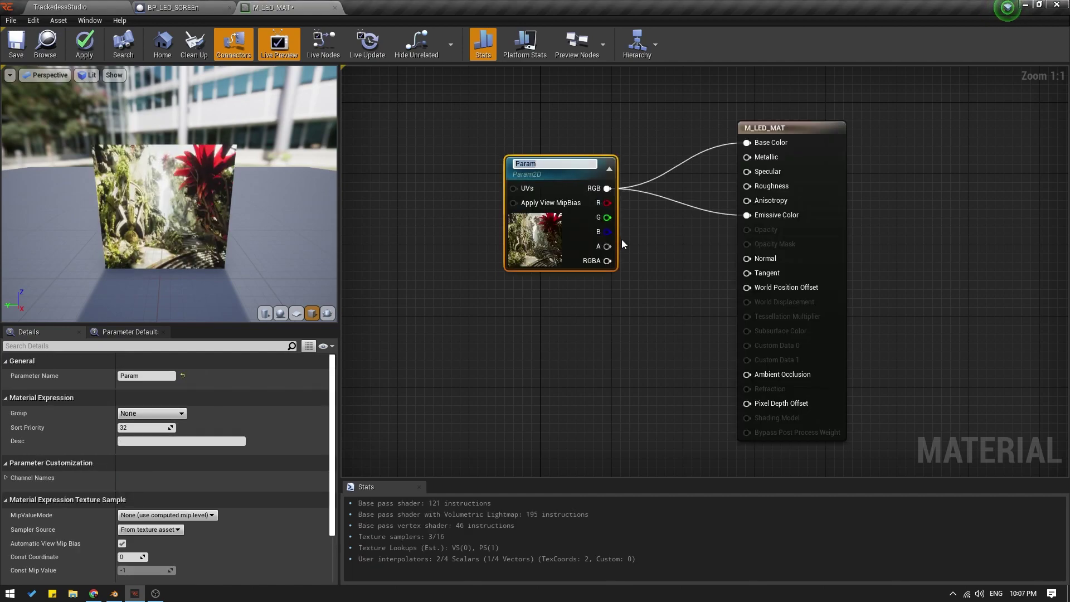
type("L")
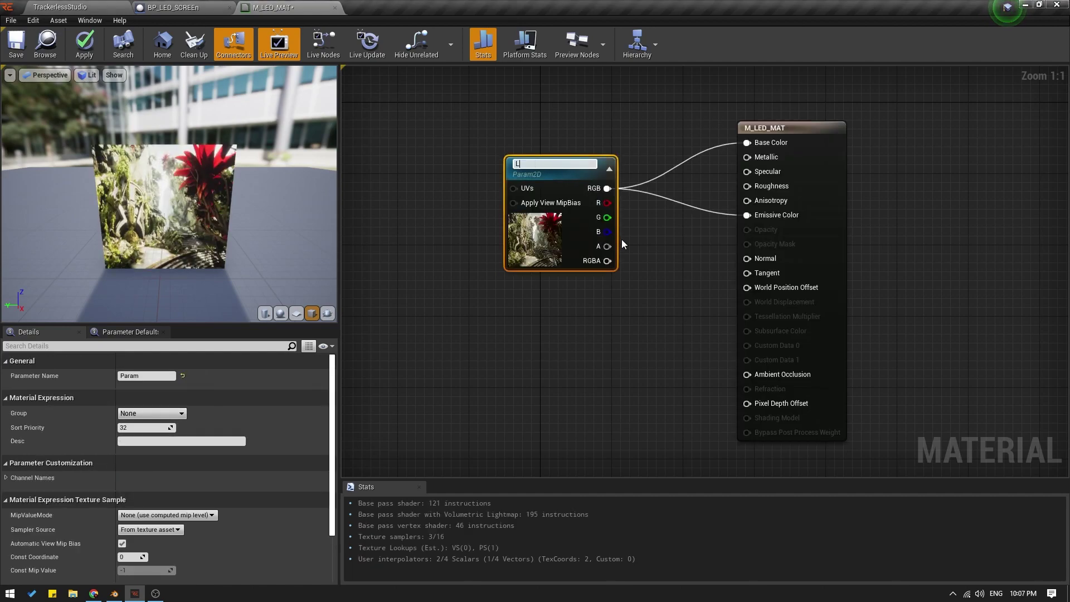
type("ED_TEXTURE")
left_click(621, 239)
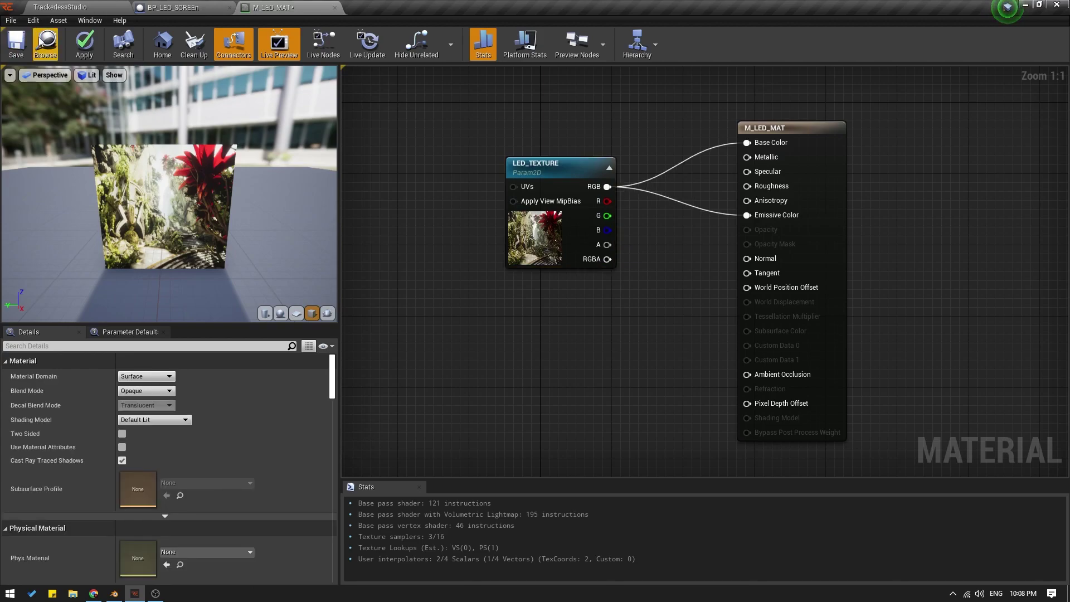
left_click(84, 43)
left_click(17, 44)
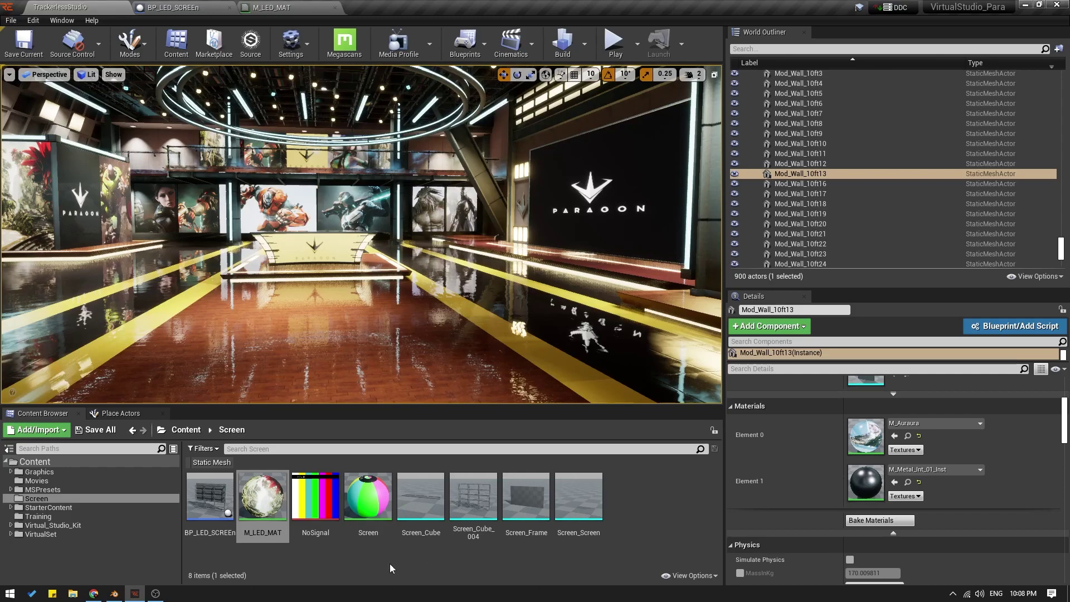
- Assign the M_LED_MAT material to Element 0 of the Screen_Screen component in the BP_LED_SCREEn blueprint
left_click(264, 493)
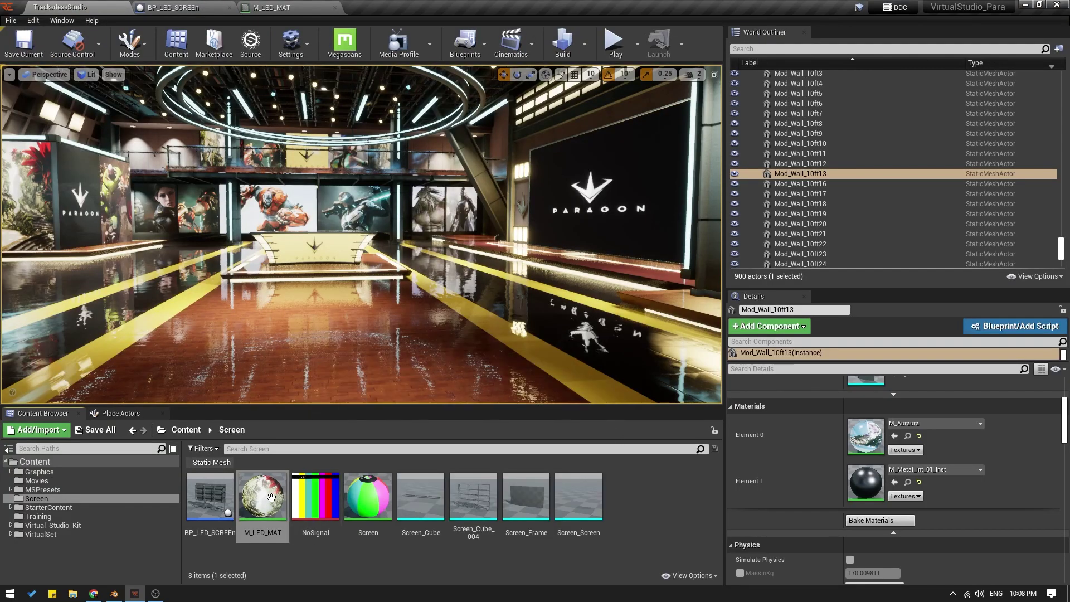
left_click(177, 7)
left_click_drag(520, 342, 521, 309)
key("ctrl+z")
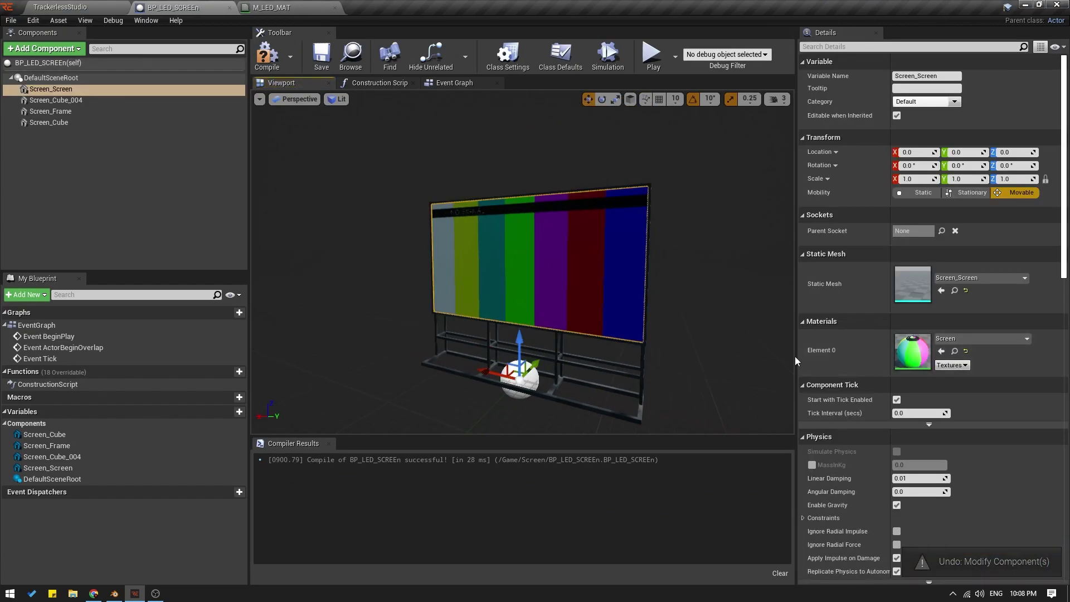
left_click(941, 351)
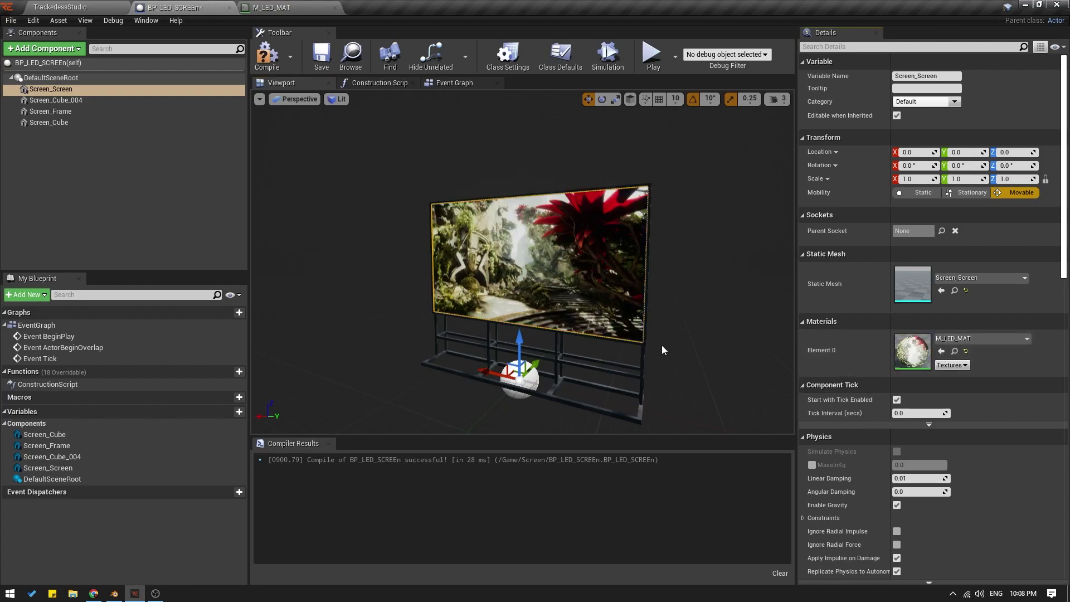
mouse_move(639, 357)
right_mouse_down()
mouse_move(697, 384)
mouse_move(638, 357)
right_mouse_up()
middle_click_drag(701, 322, 671, 358)
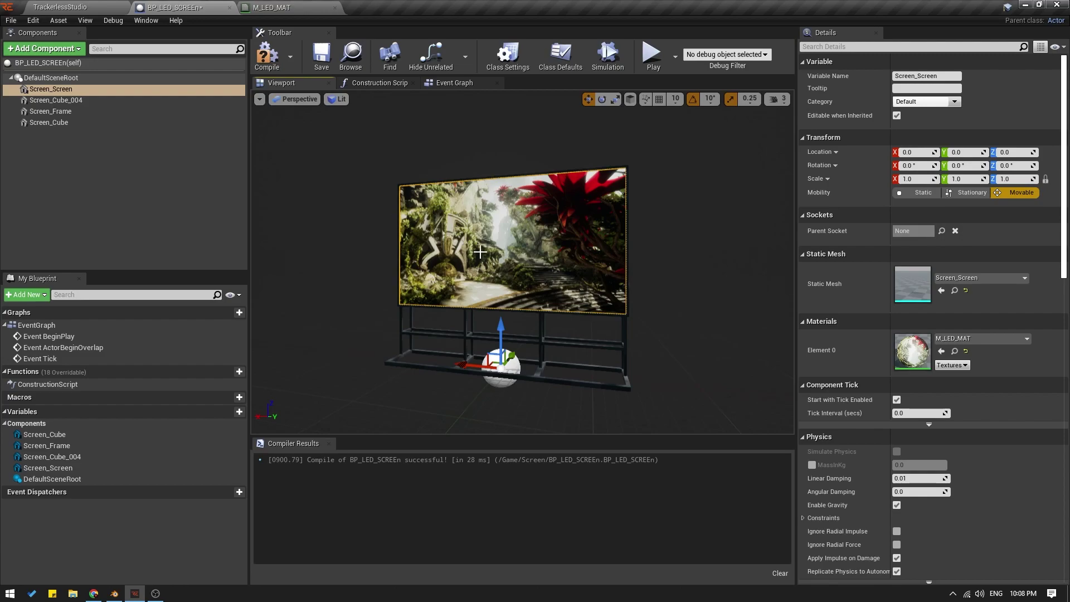
left_click_drag(480, 252, 651, 207)
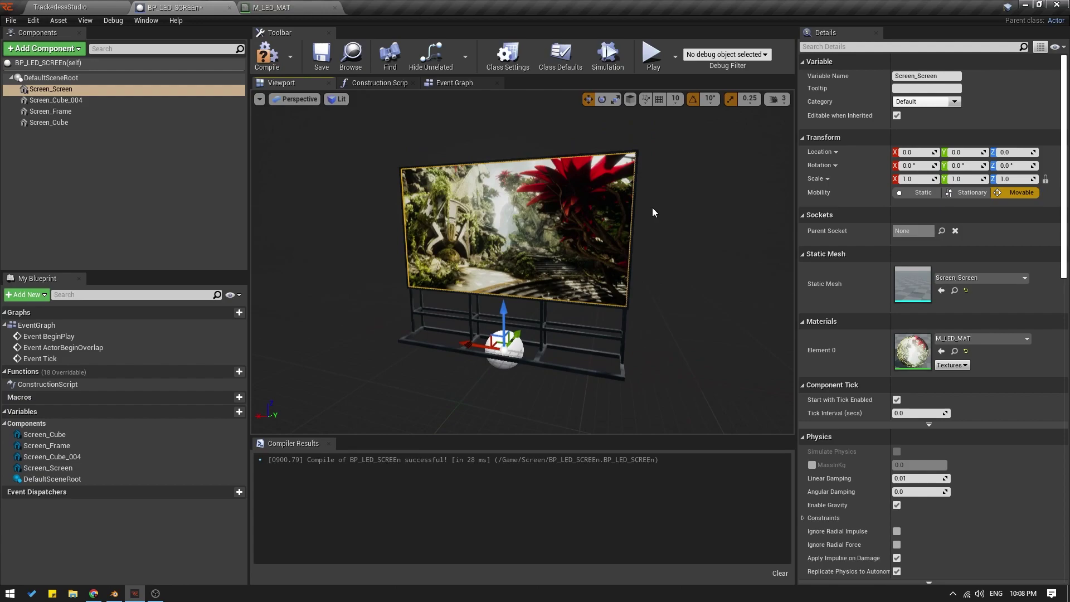
- Add a ZDUpdate Material component to the BP_LED_SCREEn blueprint, keeping its default name
left_click(76, 138)
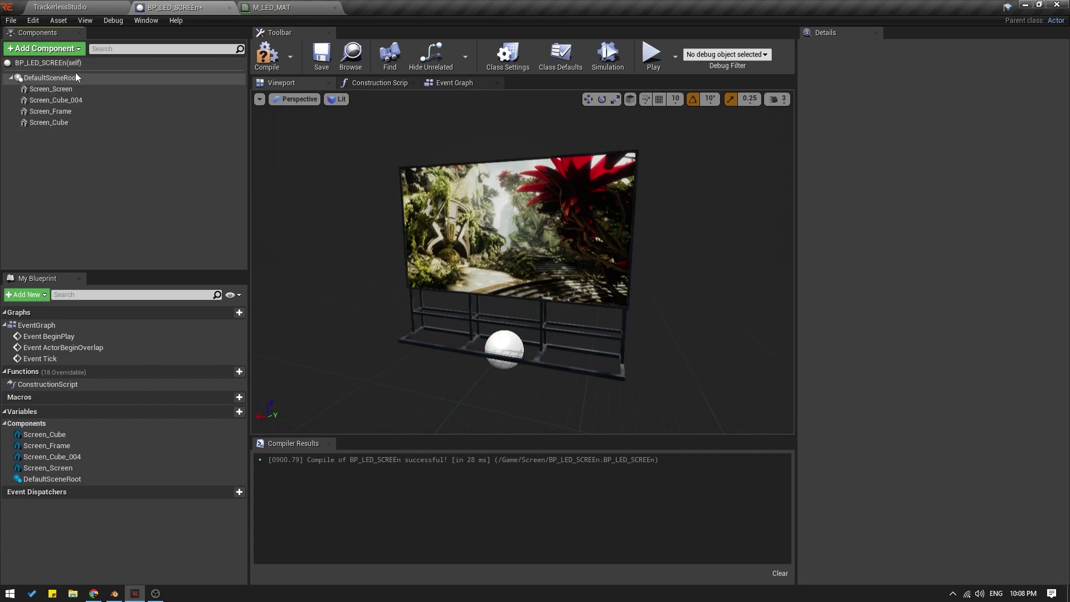
left_click(66, 50)
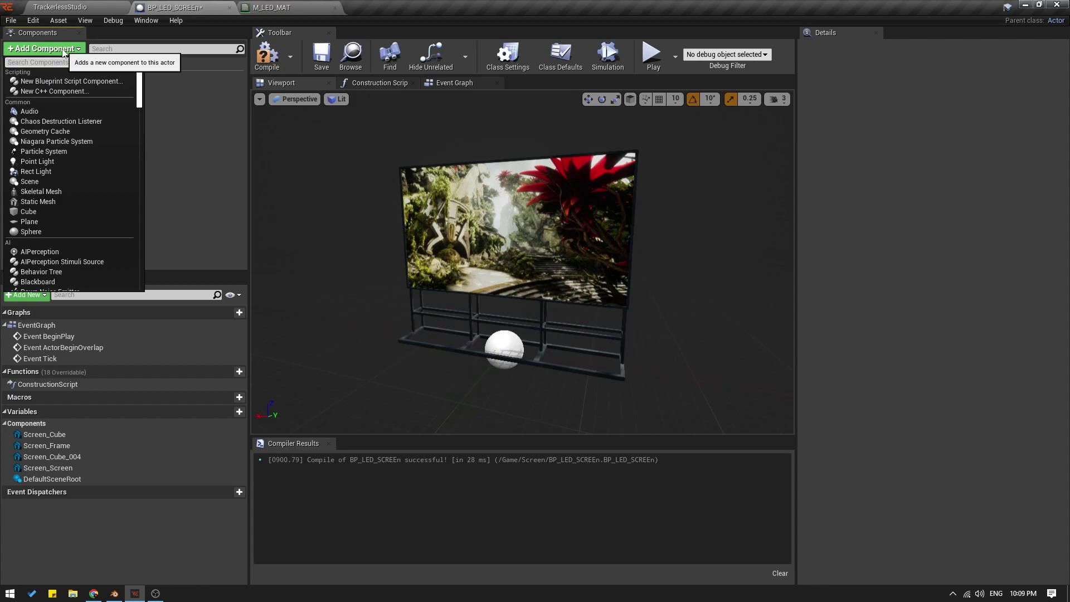
type("zd")
scroll(65, 98, "down", 1)
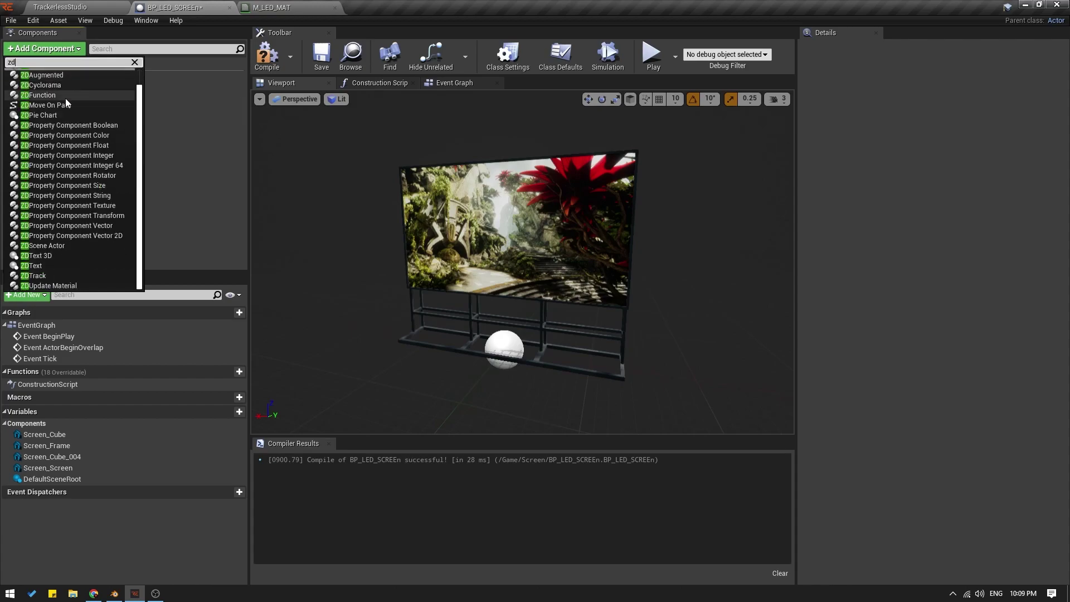
left_click(58, 289)
left_click(232, 172)
left_click(217, 134)
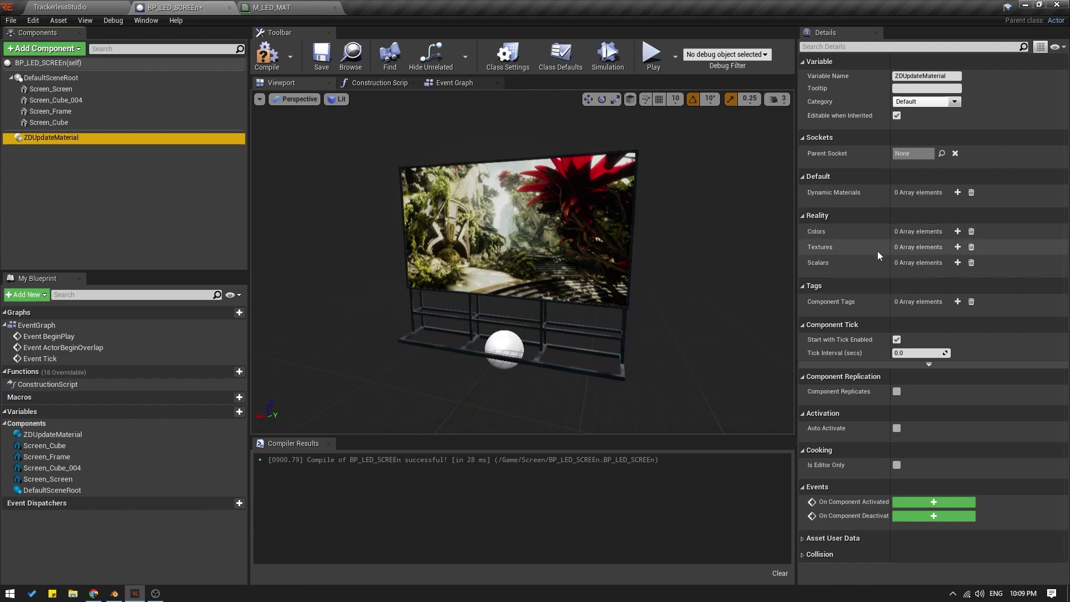
- Add one element to the ZDUpdateMaterial component's Textures array and expand its members
left_click(957, 247)
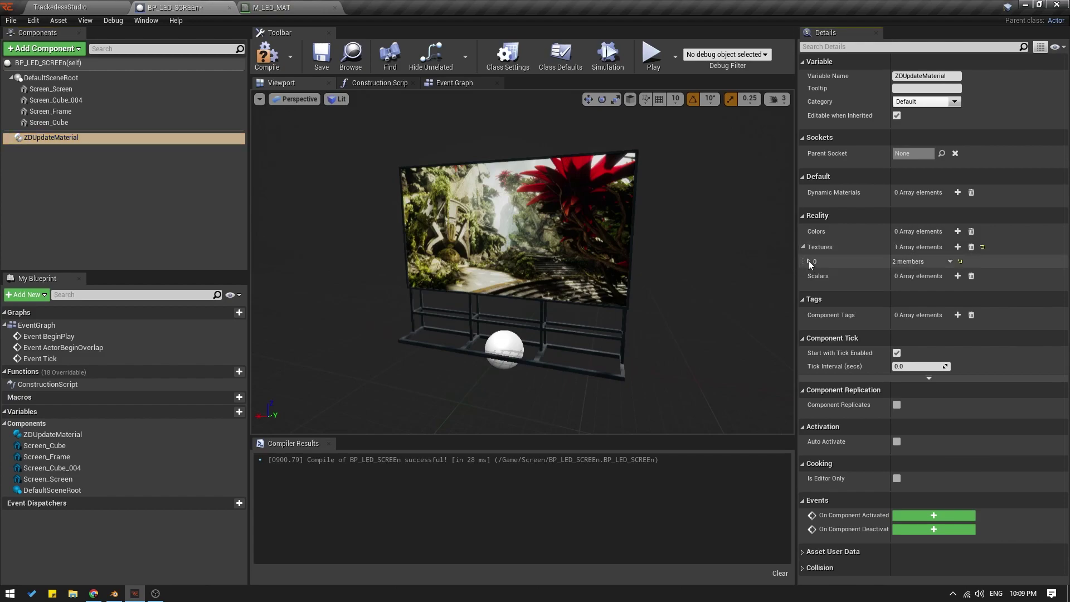
left_click(808, 261)
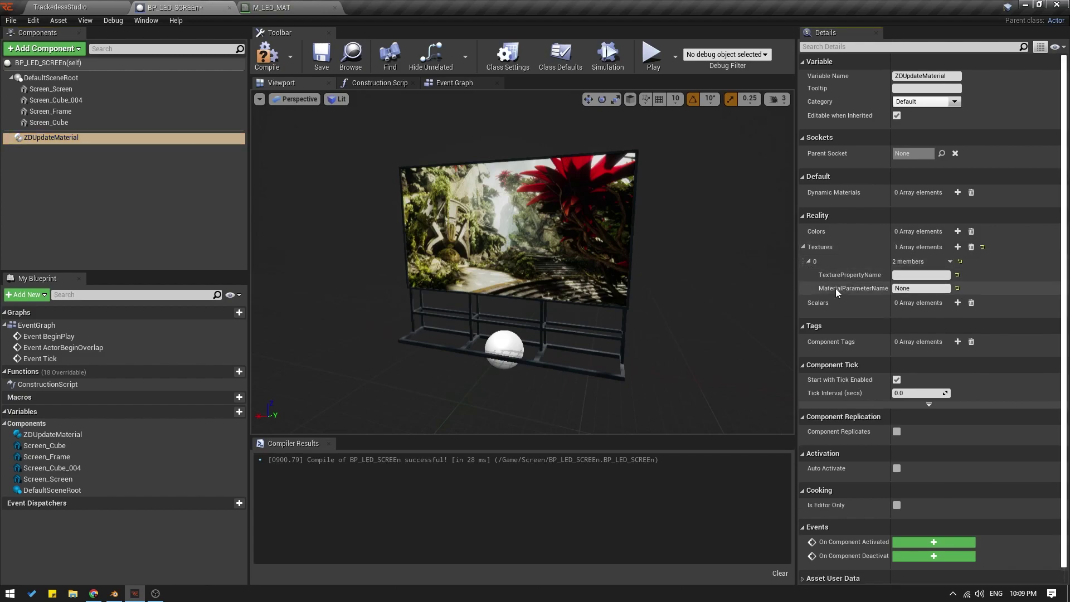
left_click_drag(885, 287, 903, 287)
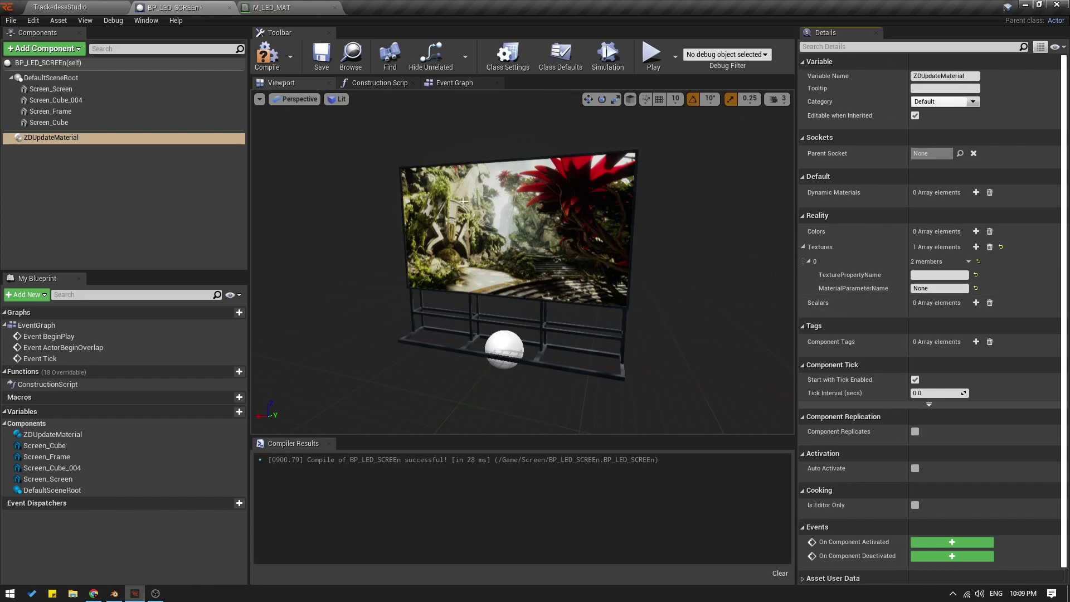
- Copy the LED_TEXTURE parameter name from the texture node in M_LED_MAT
left_click(295, 8)
mouse_move(541, 180)
left_mouse_down()
mouse_move(523, 180)
mouse_move(548, 166)
left_mouse_up()
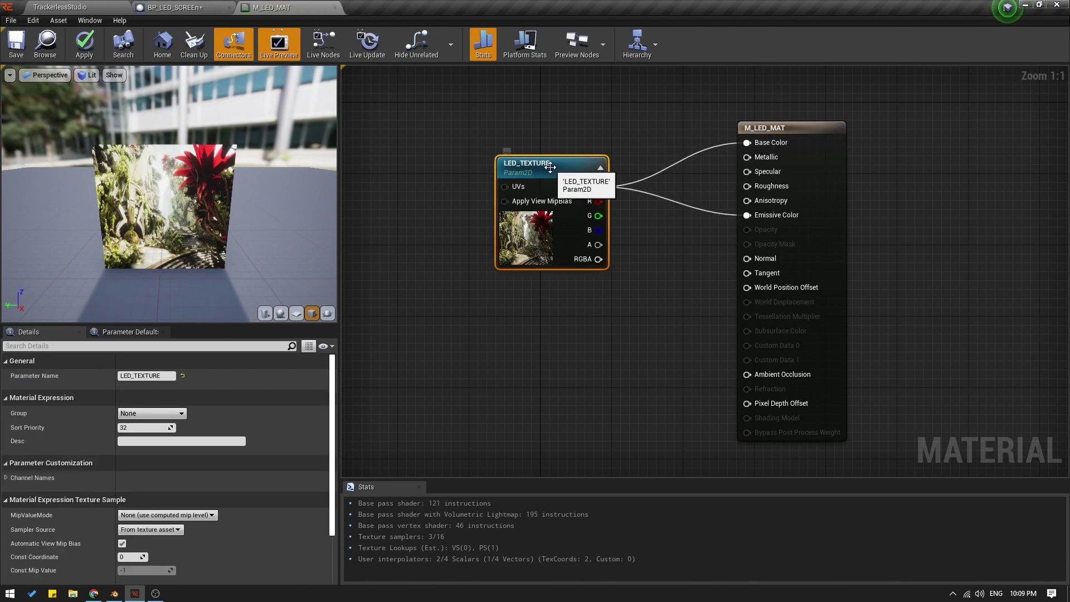
double_click(556, 169)
key("ctrl+c")
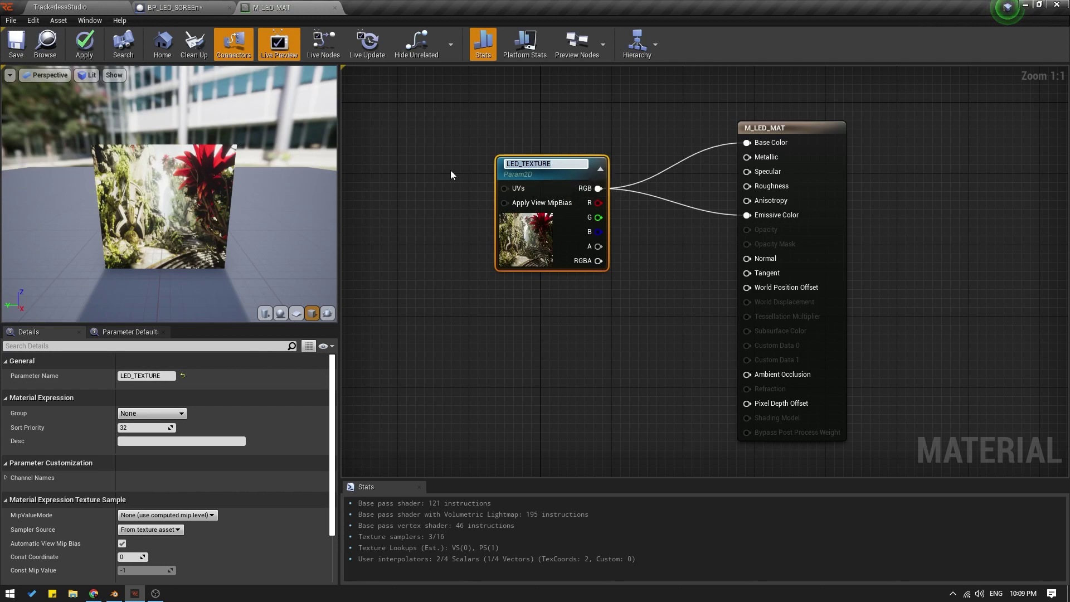
- Set both MaterialParameterName and TexturePropertyName of the Textures element to LED_TEXTURE, and compare them with the parameter in M_LED_MAT
left_click(172, 7)
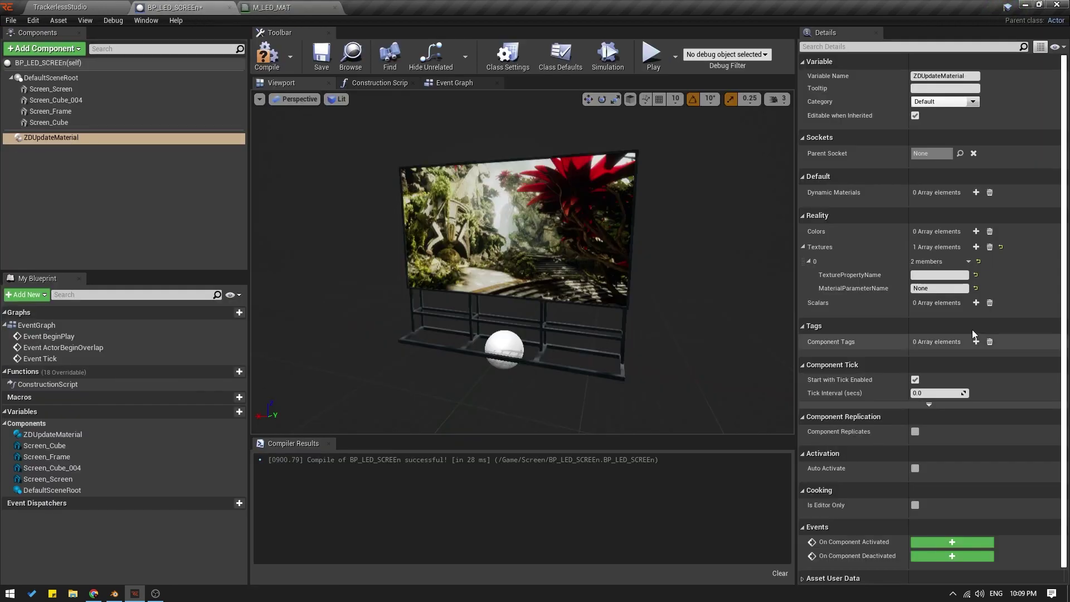
left_click(930, 288)
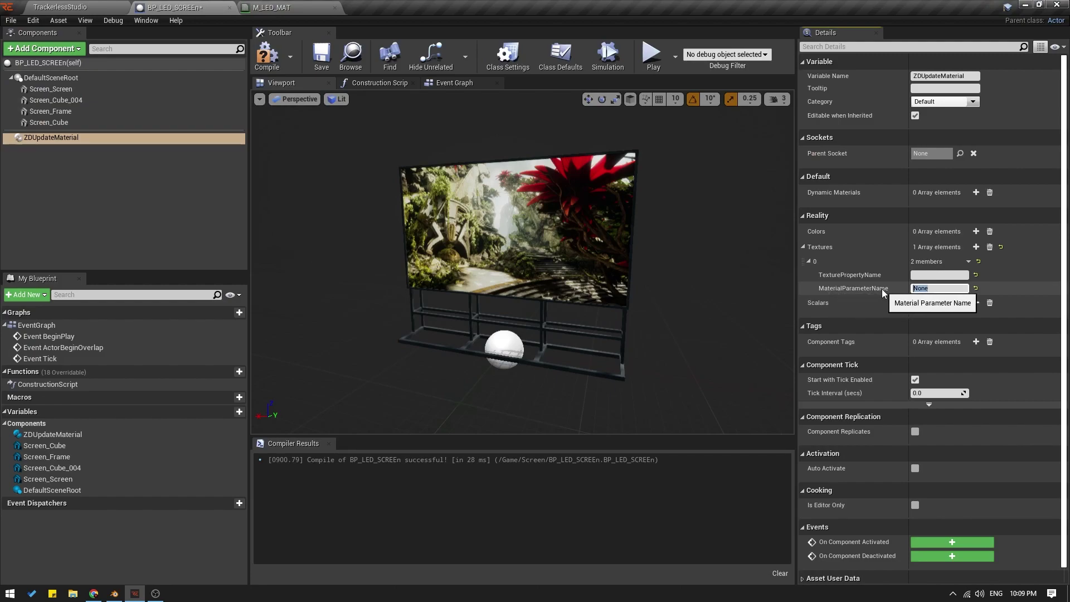
key("ctrl+v")
key("Return")
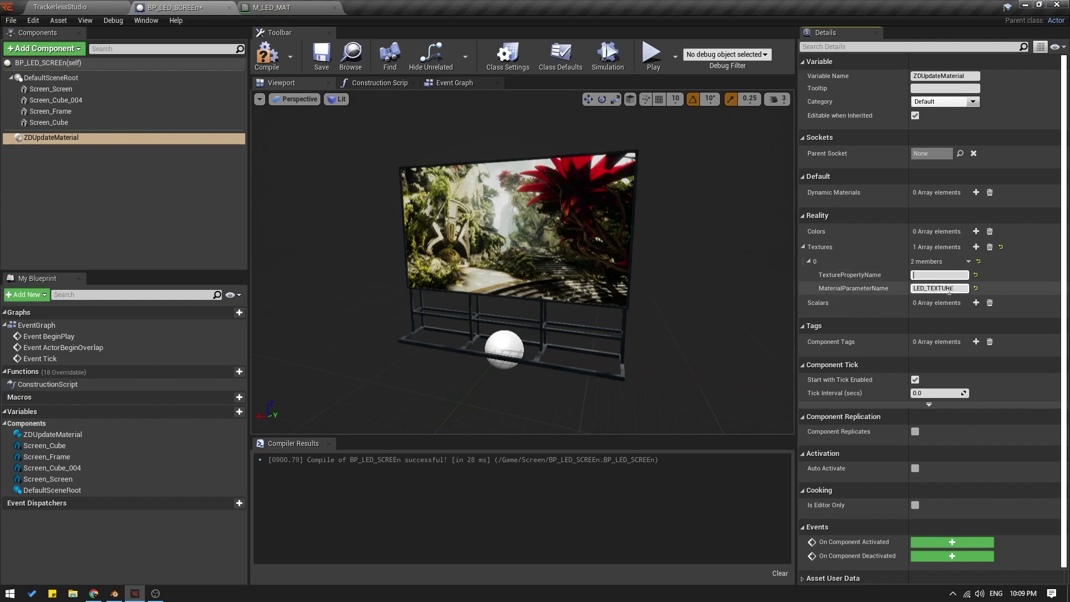
left_click(917, 288)
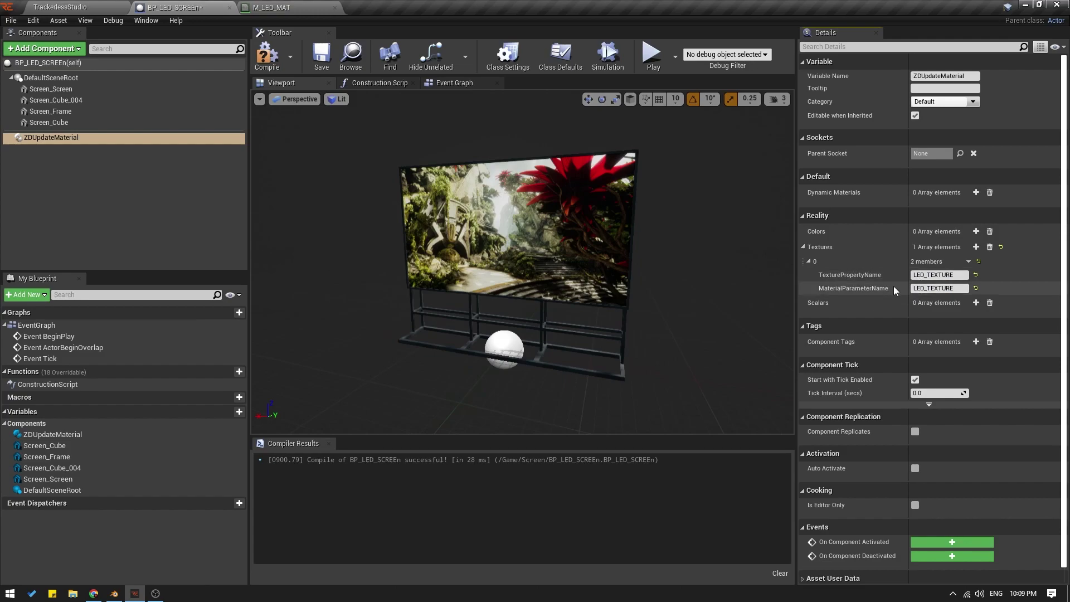
left_click(319, 6)
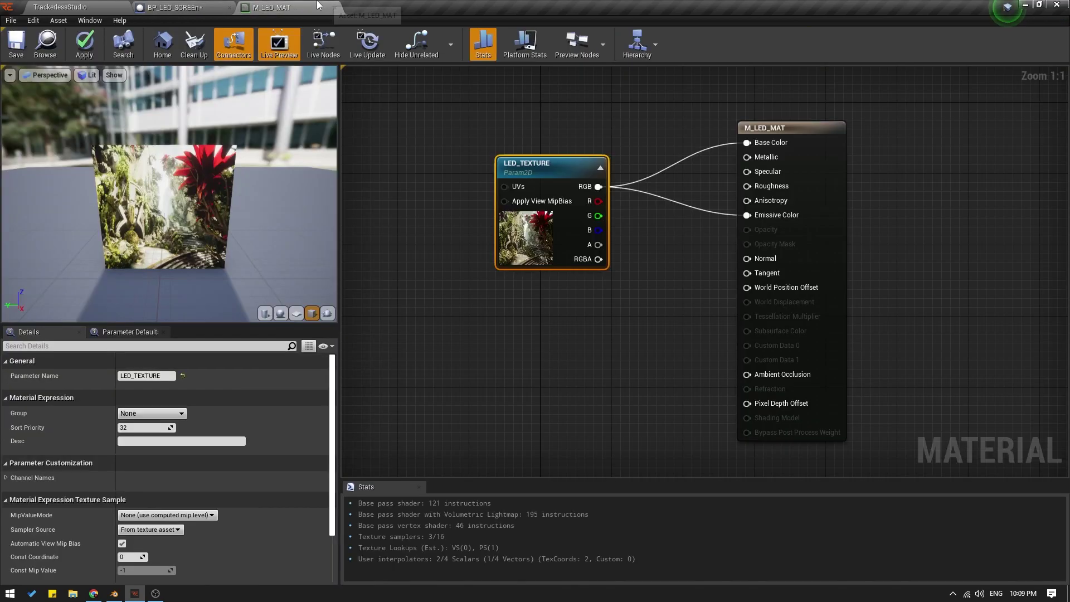
left_click(173, 8)
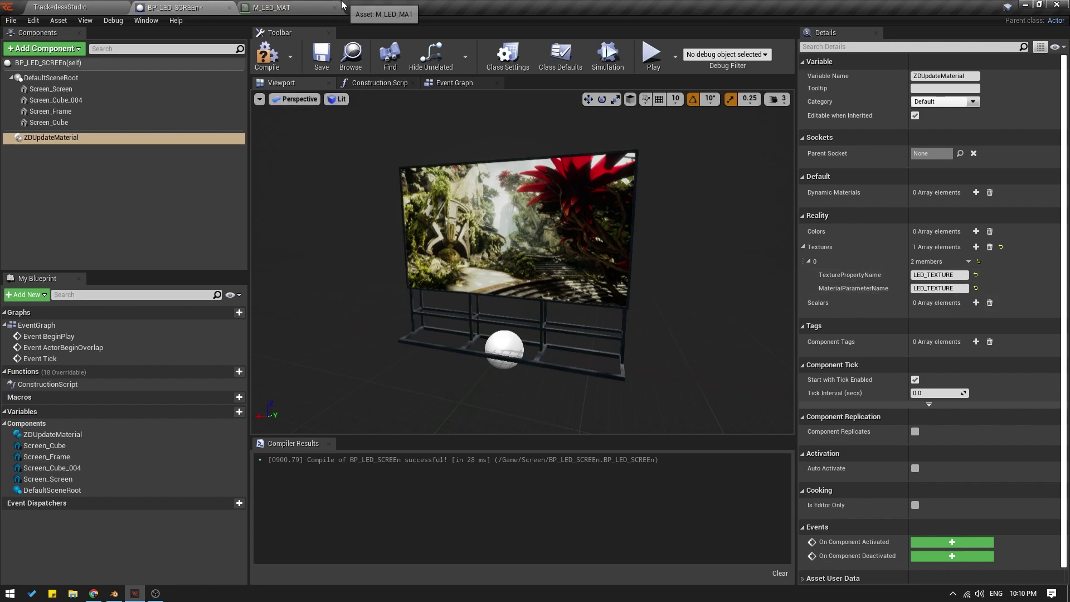
- Add a ZDProperty Component Texture to the BP_LED_SCREEn blueprint and set its Member Name to LED_TEXTURE
left_click(270, 8)
left_click(204, 7)
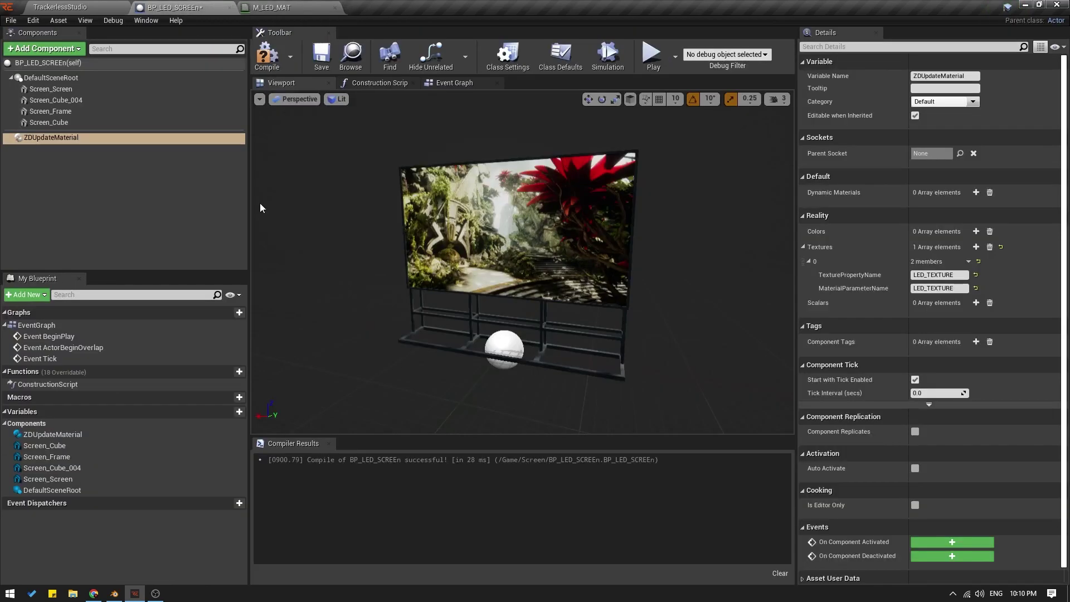
left_click(60, 49)
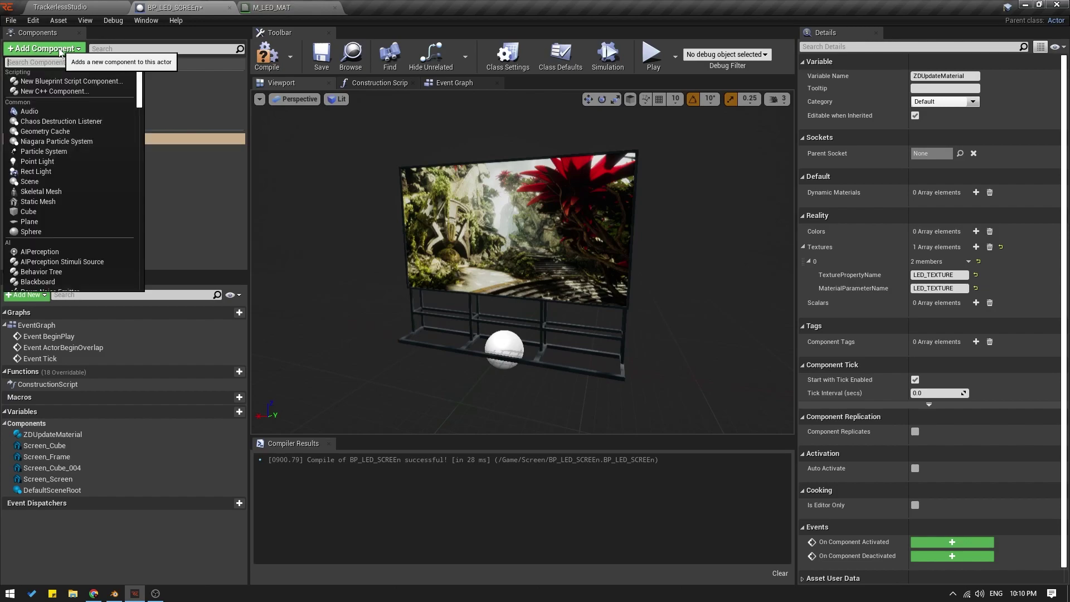
type("zd")
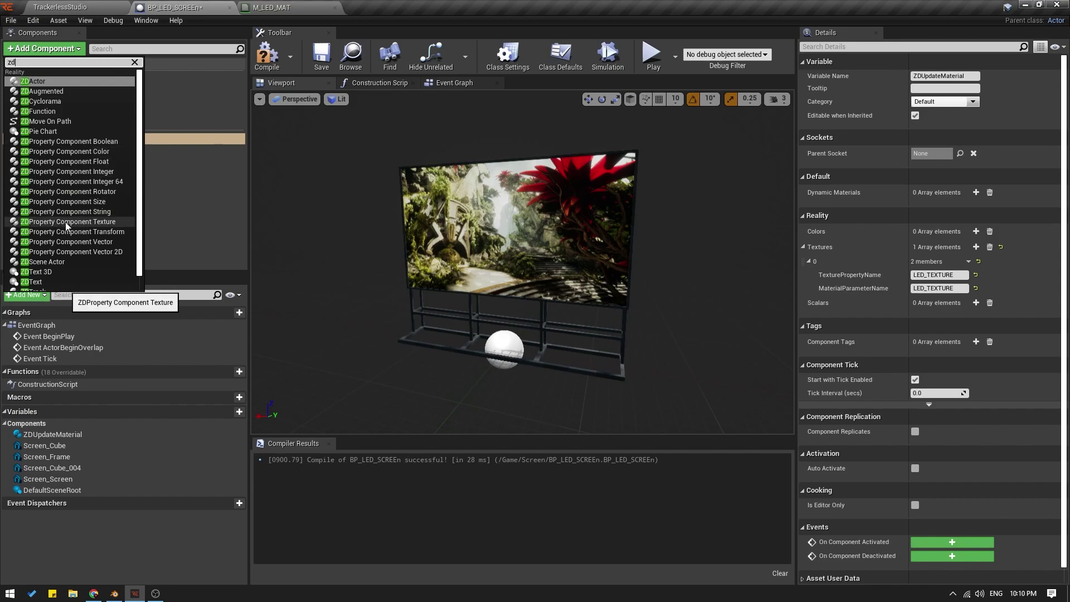
left_click(104, 223)
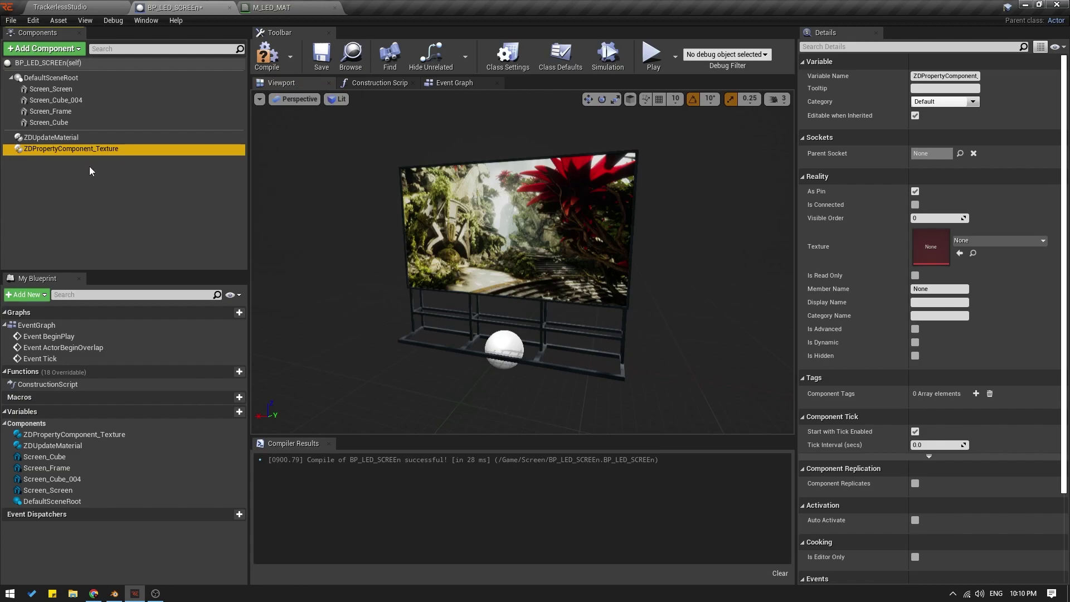
left_click(928, 289)
type("LED_TEXTURE")
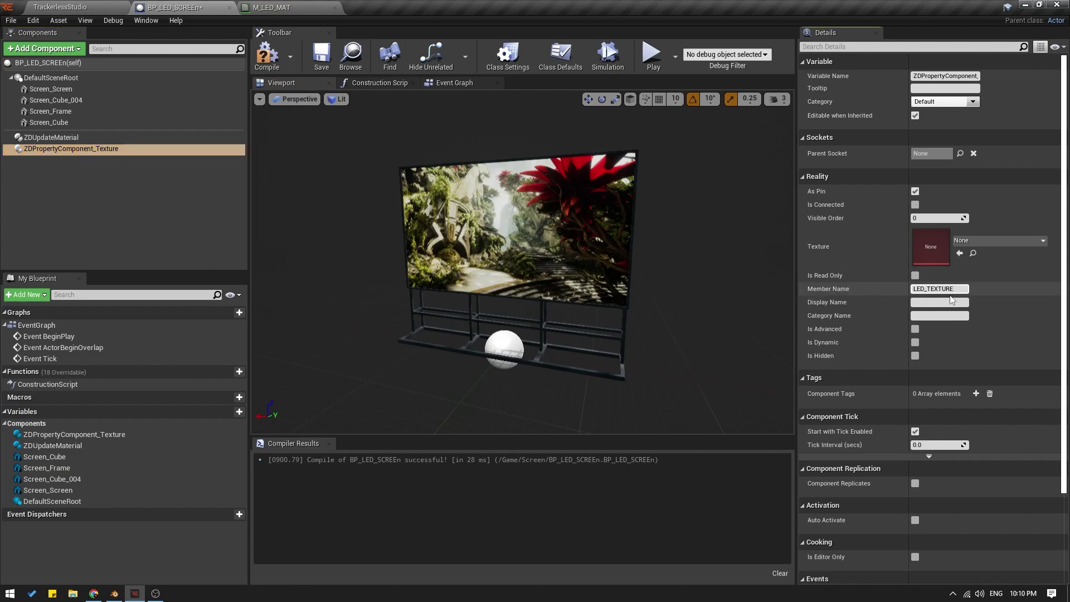
- Change the TexturePropertyName of the ZDUpdateMaterial component's Textures element to video_input
left_click(52, 137)
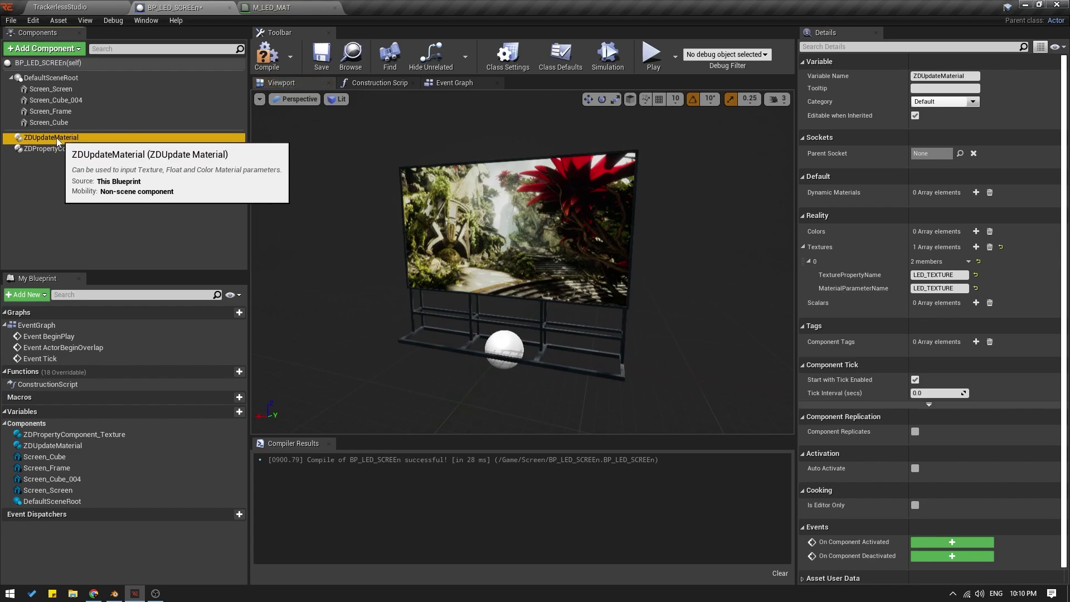
left_click(957, 275)
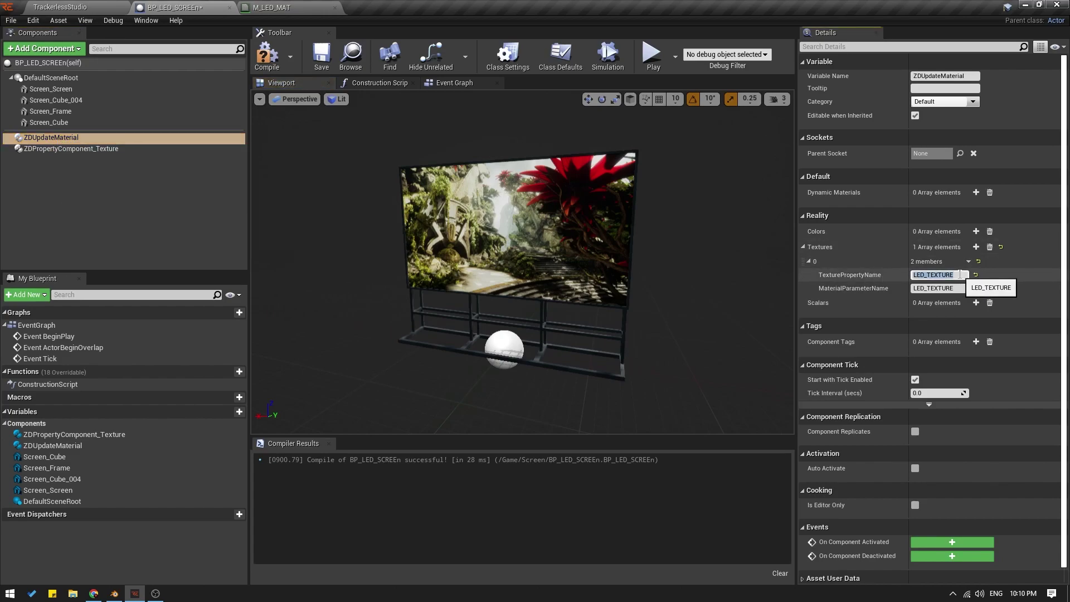
double_click(959, 275)
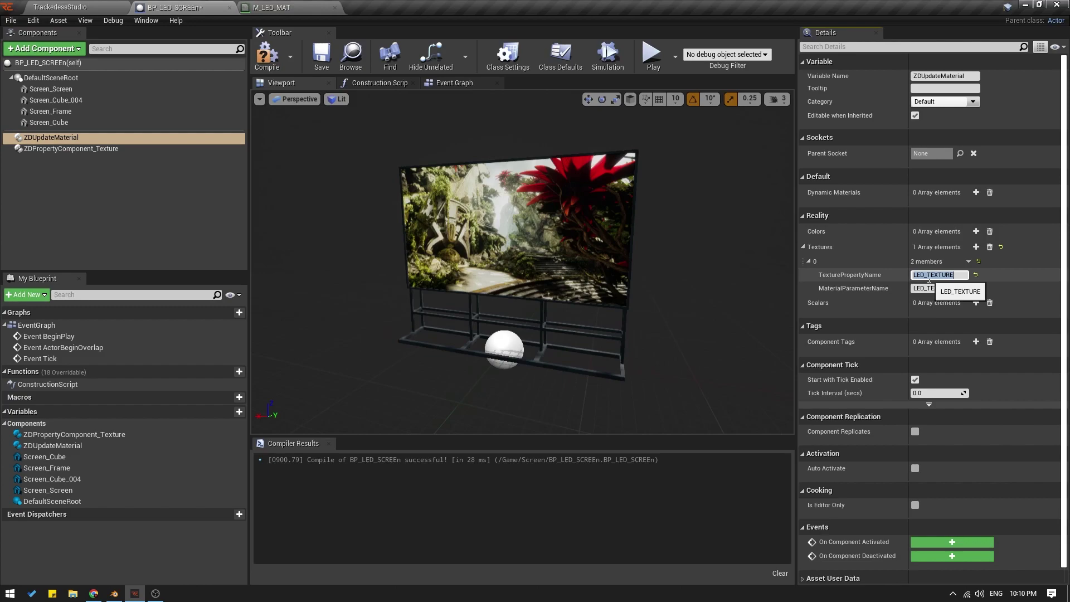
left_click(962, 273)
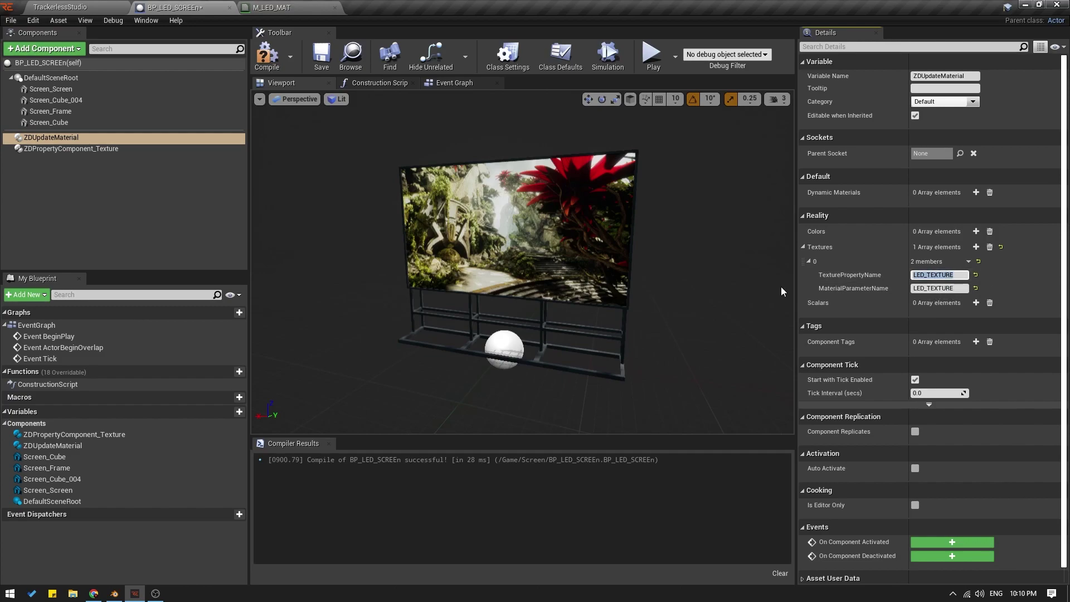
key("ctrl+a")
type("video_input")
key("Return")
key("ctrl+c")
- Set the Member Name of the ZDPropertyComponent_Texture component to video_input and compile the blueprint
left_click(105, 150)
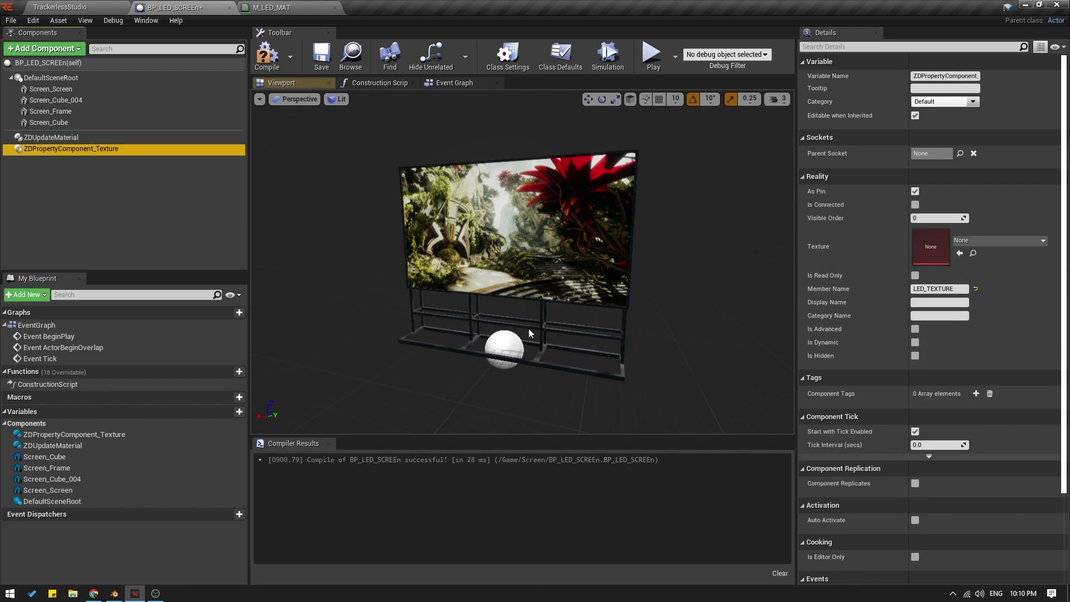
left_click(939, 289)
key("ctrl+v")
key("Return")
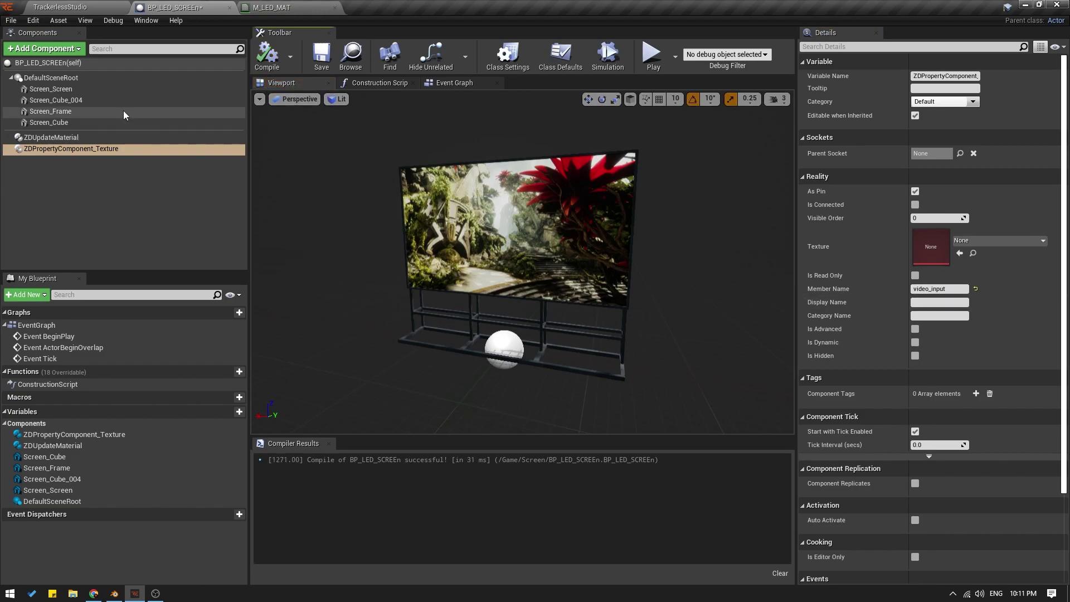
- Add a ZDActor component to the BP_LED_SCREEn blueprint and select it to show its properties
left_click(61, 51)
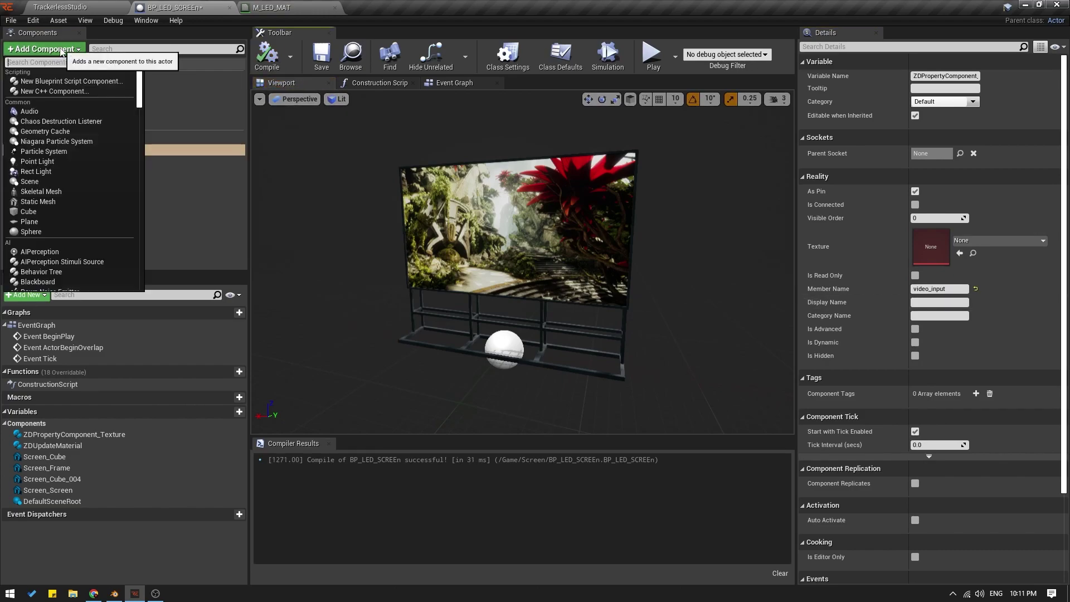
type("zd")
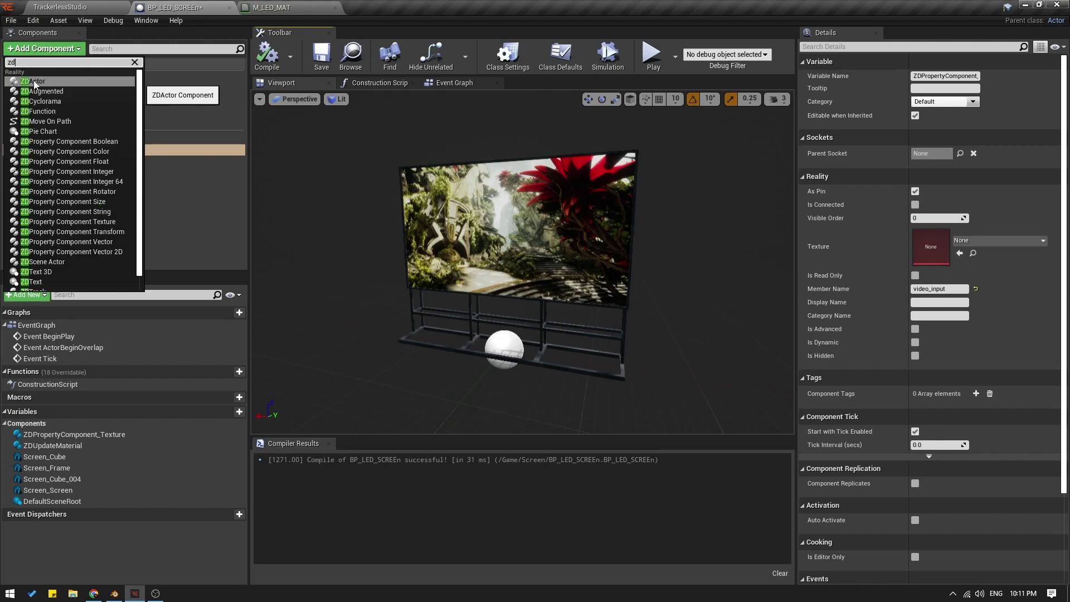
left_click(34, 81)
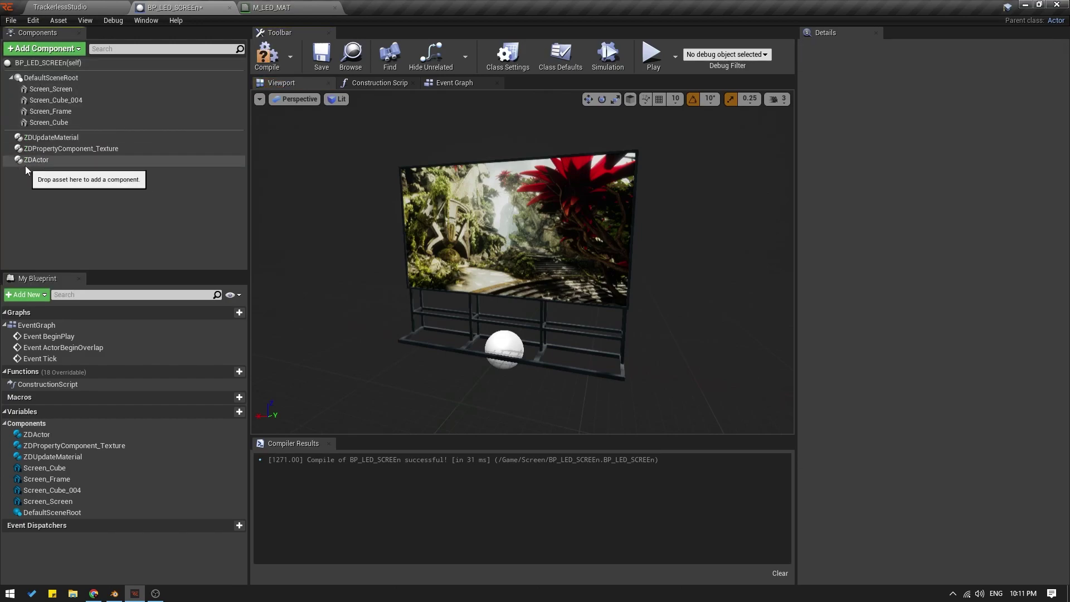
left_click(40, 159)
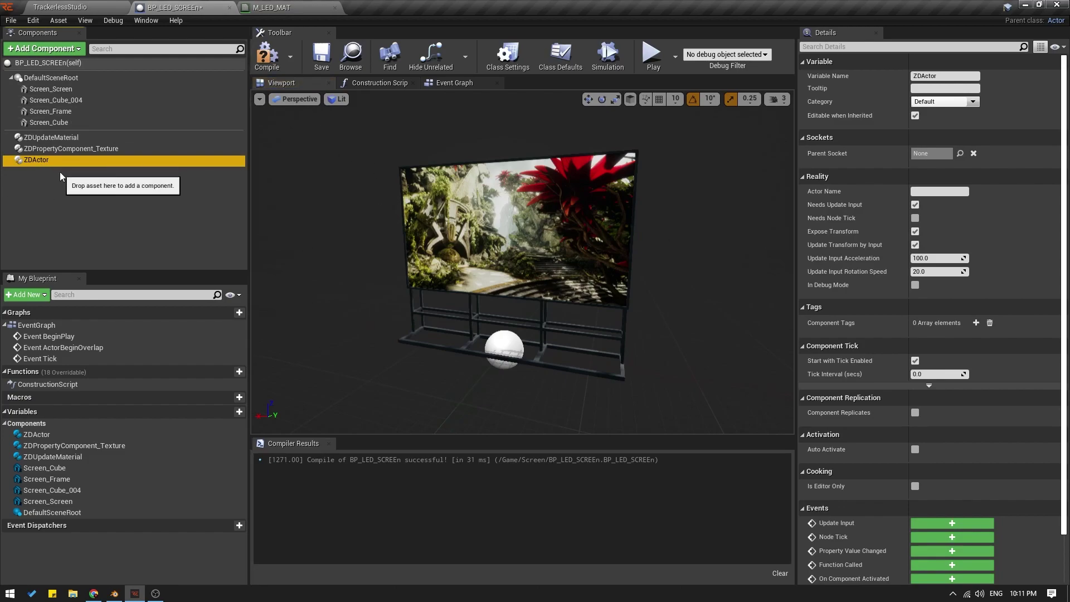
- Set the ZDActor component's Actor Name to LED_SCREEN, and compile and save the blueprint
left_click(20, 168)
left_click(29, 161)
left_click(923, 191)
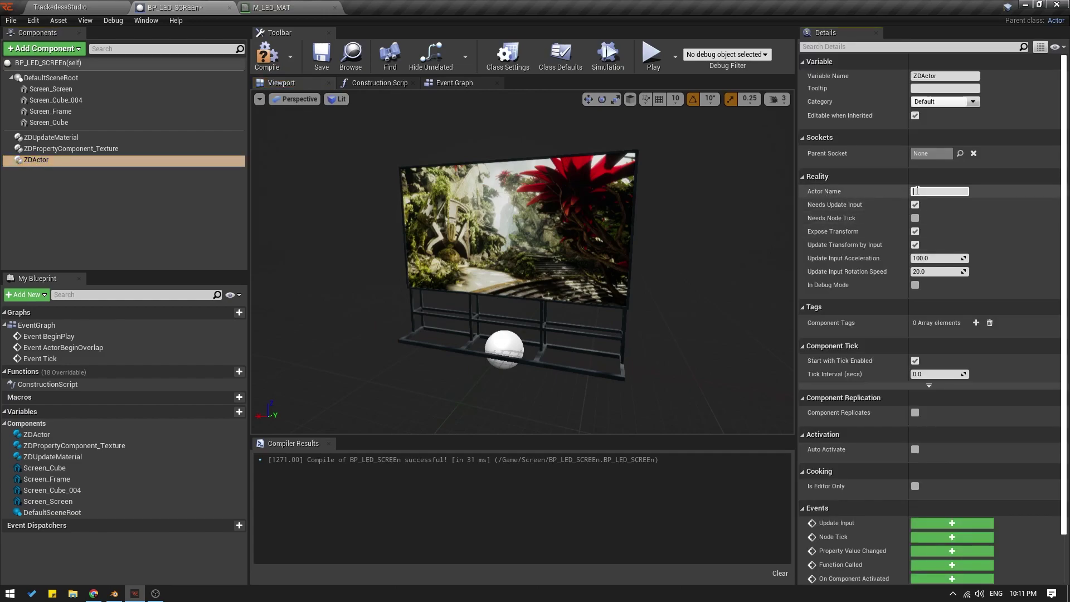
type("LED_SCREEN")
left_click(267, 56)
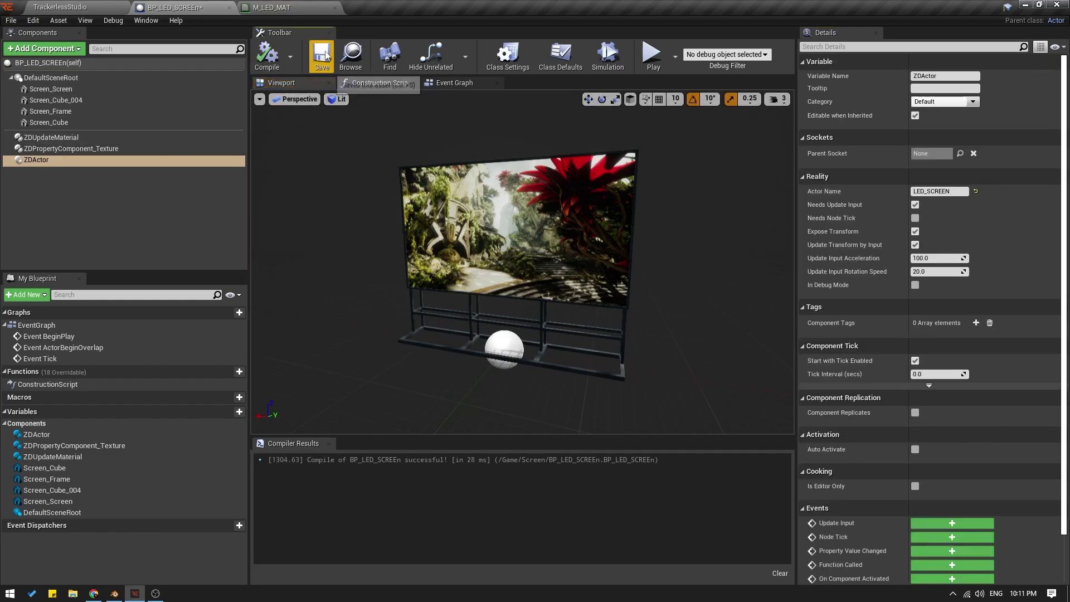
- Place BP_LED_SCREEn on the TrackerlessStudio floor in front of the desk and rotate it to face the view
left_click(118, 6)
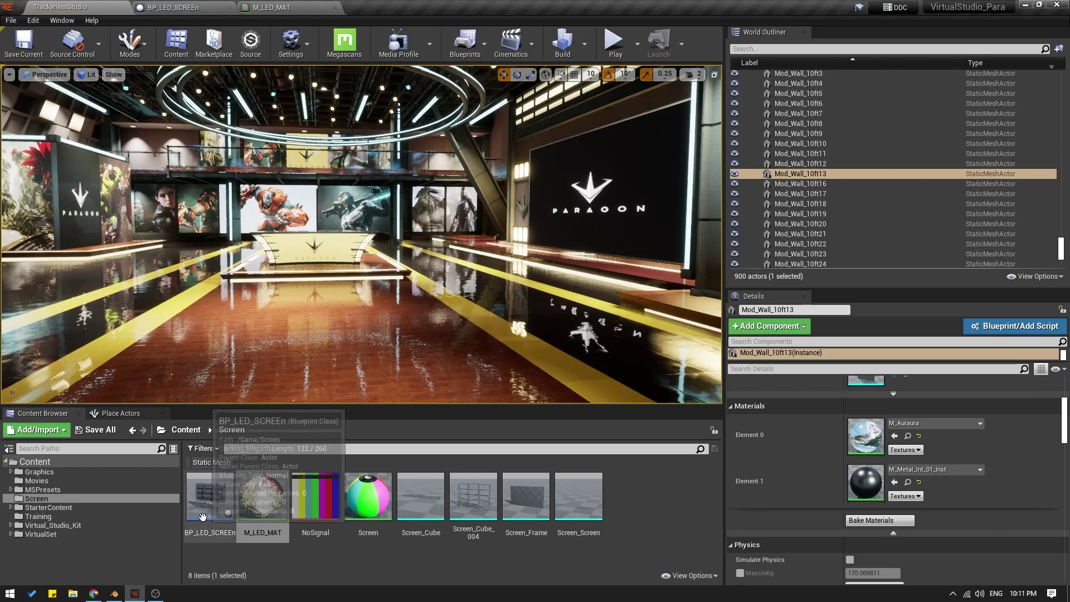
left_click_drag(226, 498, 423, 318)
key("e")
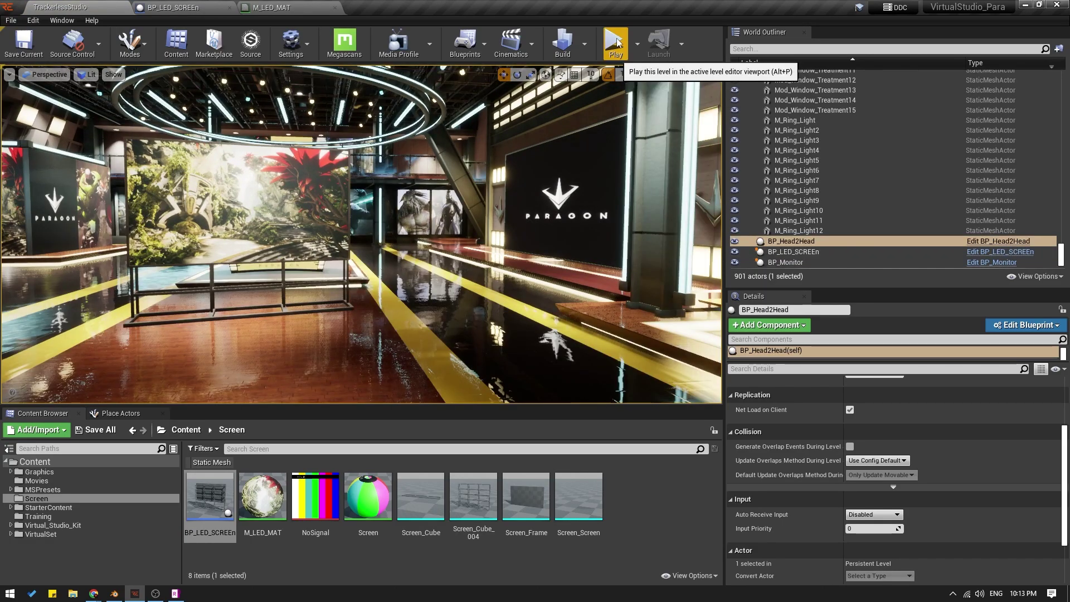
- Play the level, switch to RealityHub in the browser, and reposition the LED_SCREEN node in the nodegraph with its properties shown
left_click(617, 42)
key("alt+Tab")
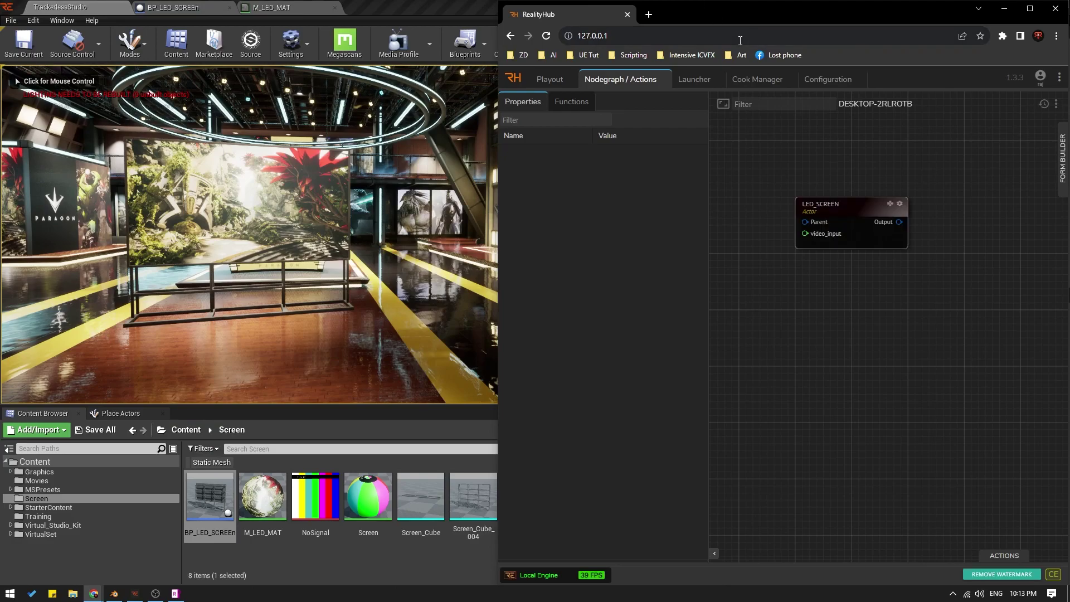
left_click_drag(837, 212, 846, 221)
left_click_drag(709, 230, 719, 230)
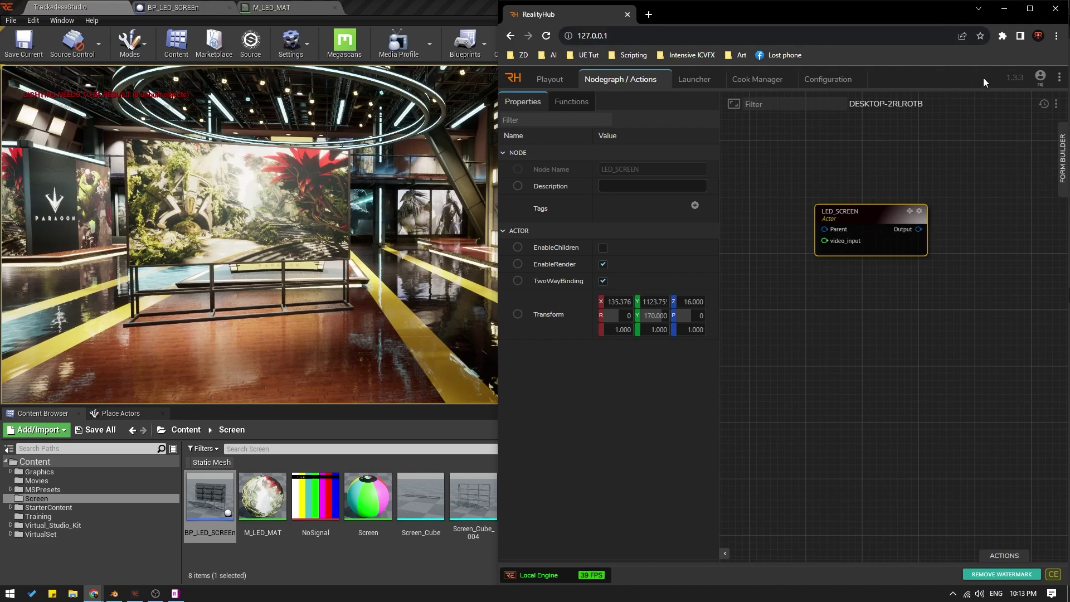
left_click_drag(854, 212, 925, 277)
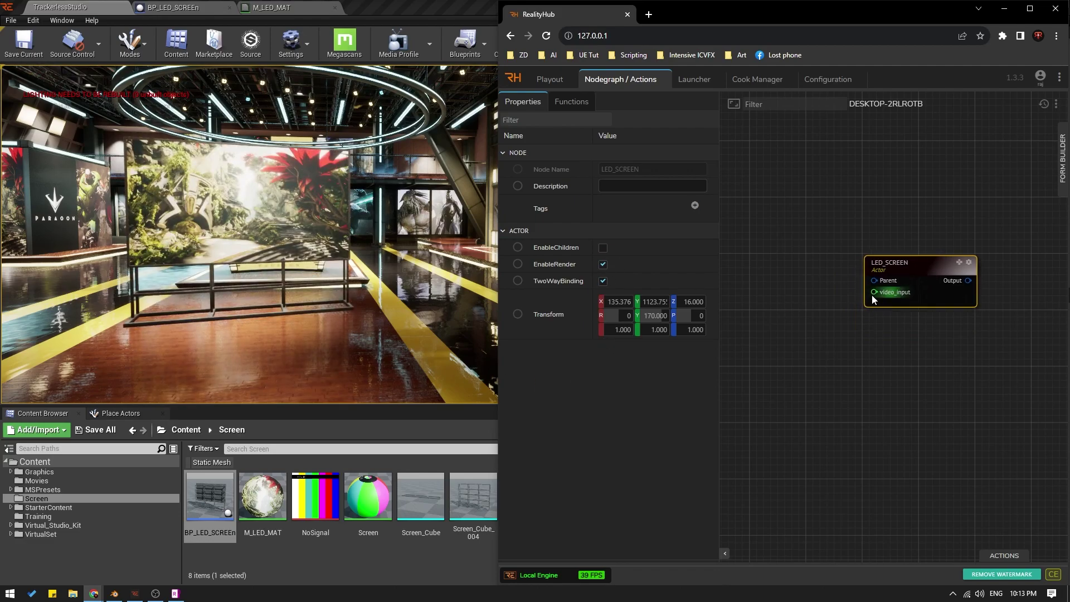
- Add a MediaInput node to the nodegraph and connect its Output to the LED_SCREEN node's video_input
scroll(872, 295, "up", 2)
right_click(774, 303)
type("media")
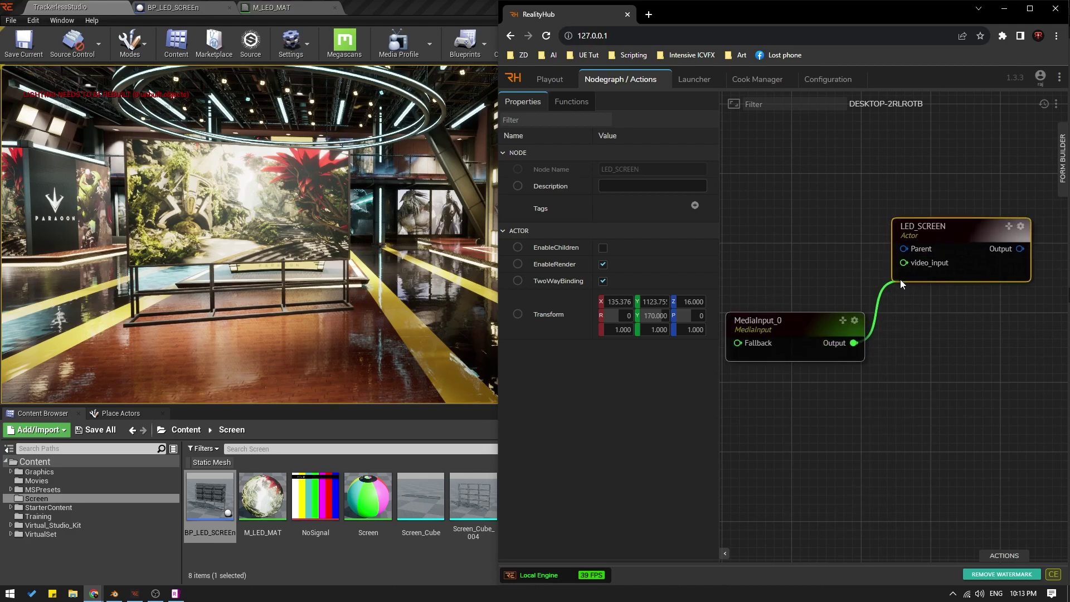
left_click_drag(900, 279, 911, 265)
left_click_drag(809, 323, 824, 333)
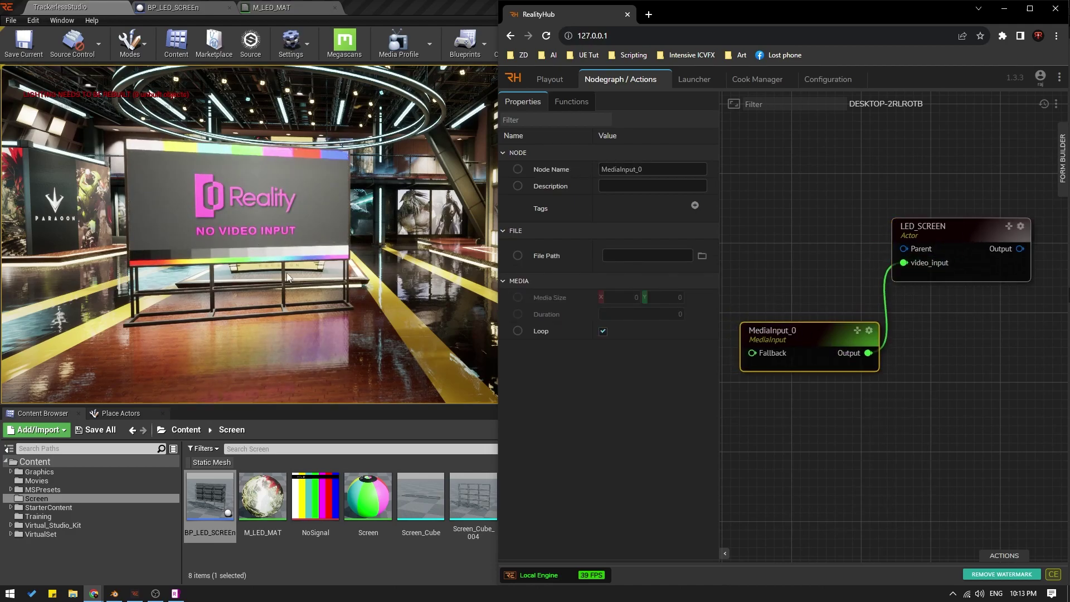
- Load a video from the Videos folder under Assets as the MediaInput_0 node's File Path and start its playback
left_click(702, 255)
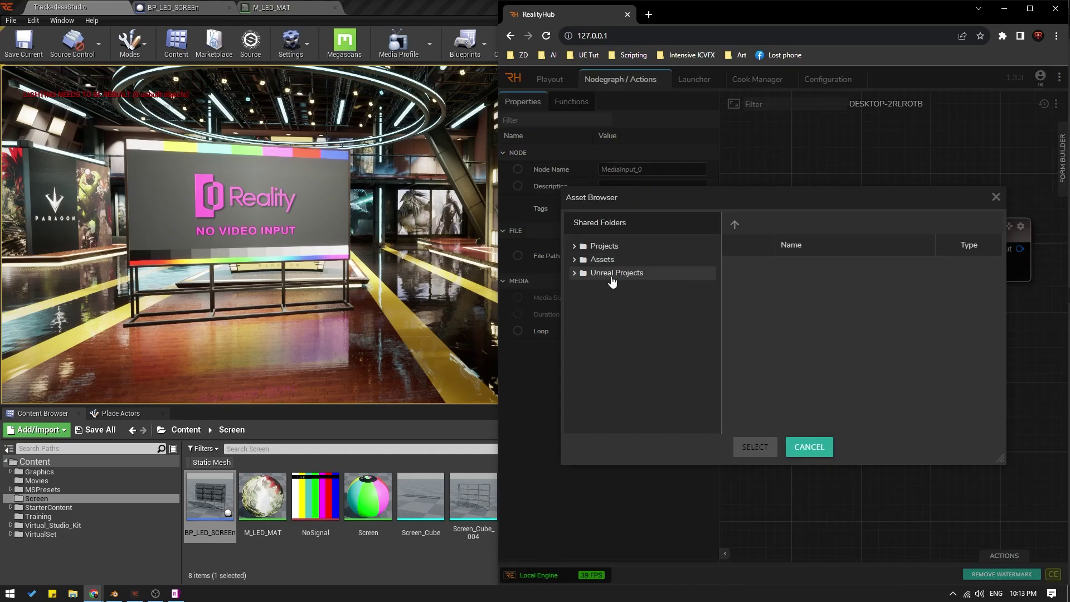
left_click(615, 262)
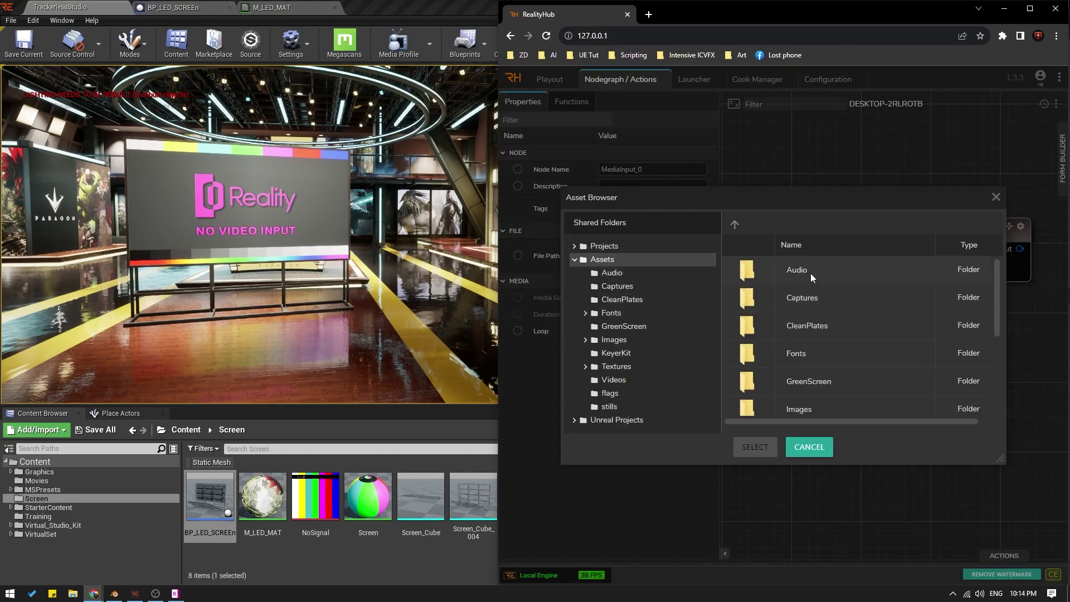
scroll(819, 382, "down", 4)
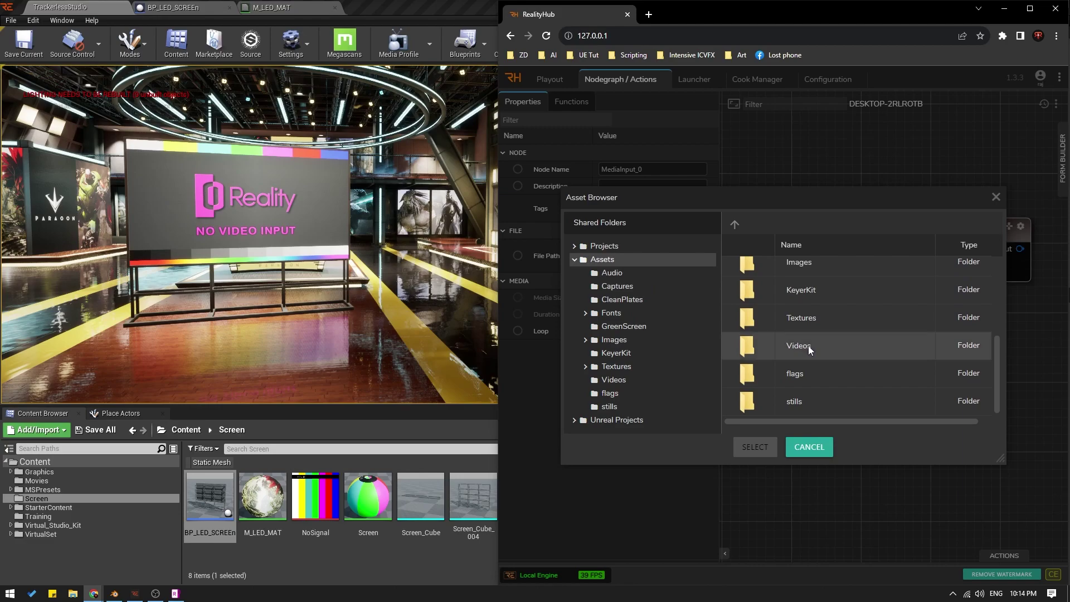
double_click(808, 346)
double_click(861, 324)
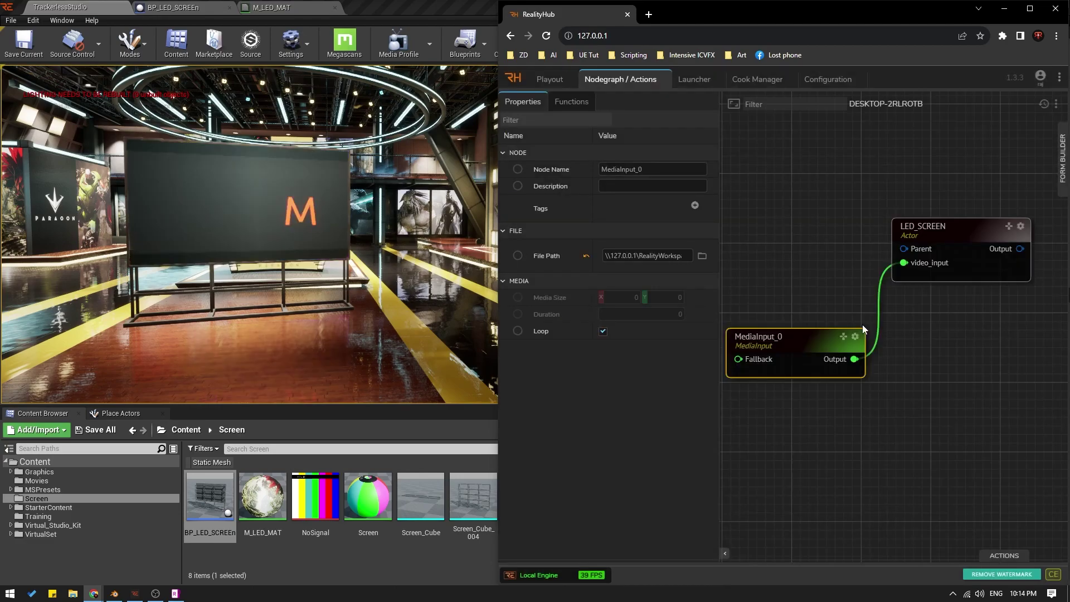
left_click(571, 101)
left_click(643, 172)
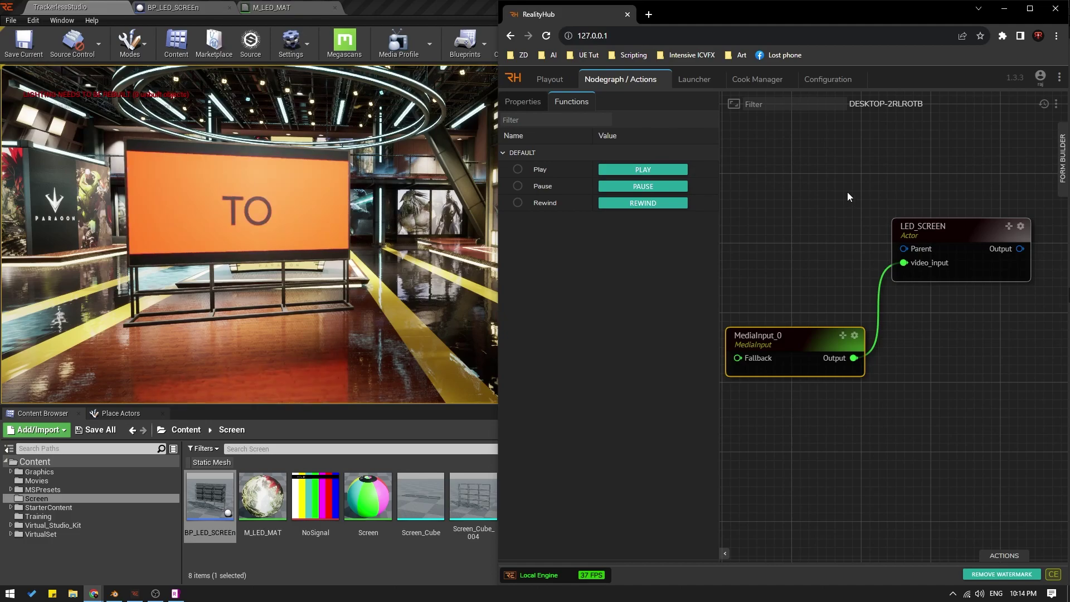
- Add an AJAin node and connect its Video output to the LED_SCREEN node's video_input, arranging the nodes clear of each other
right_click(792, 227)
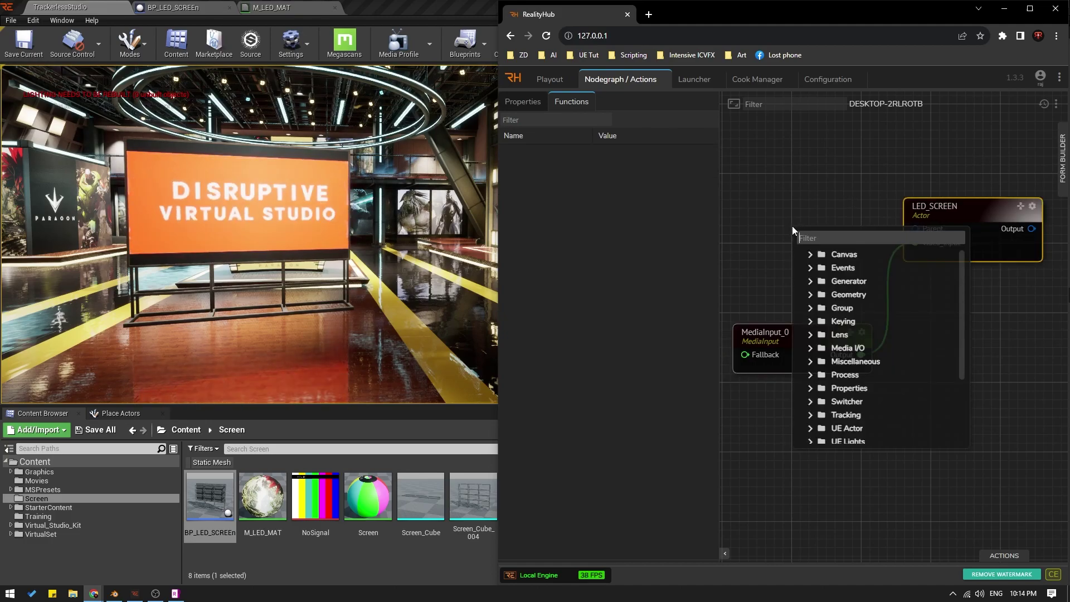
type("aja")
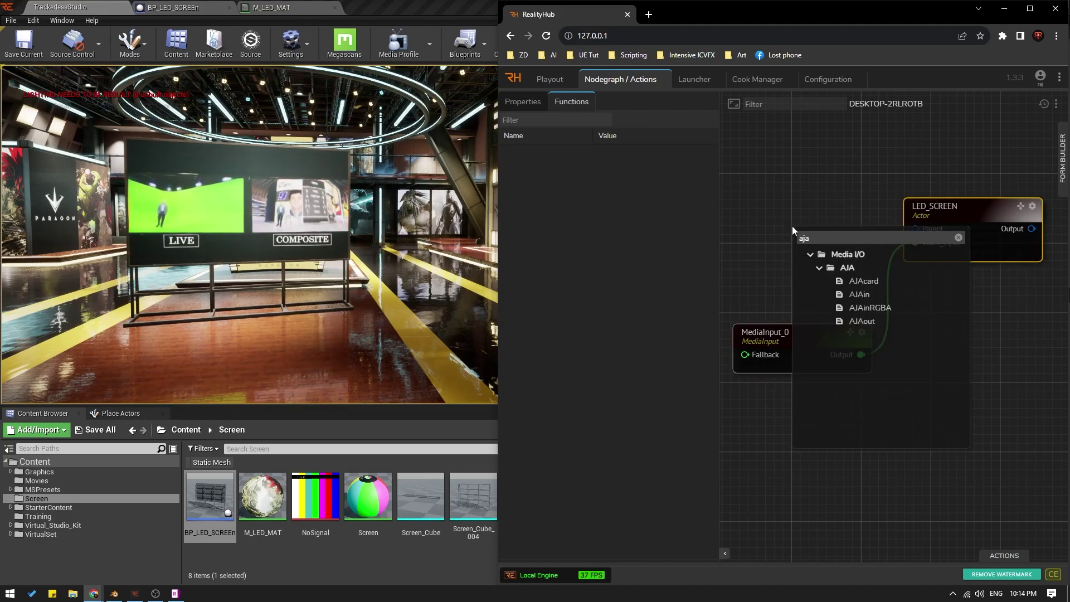
left_click(871, 297)
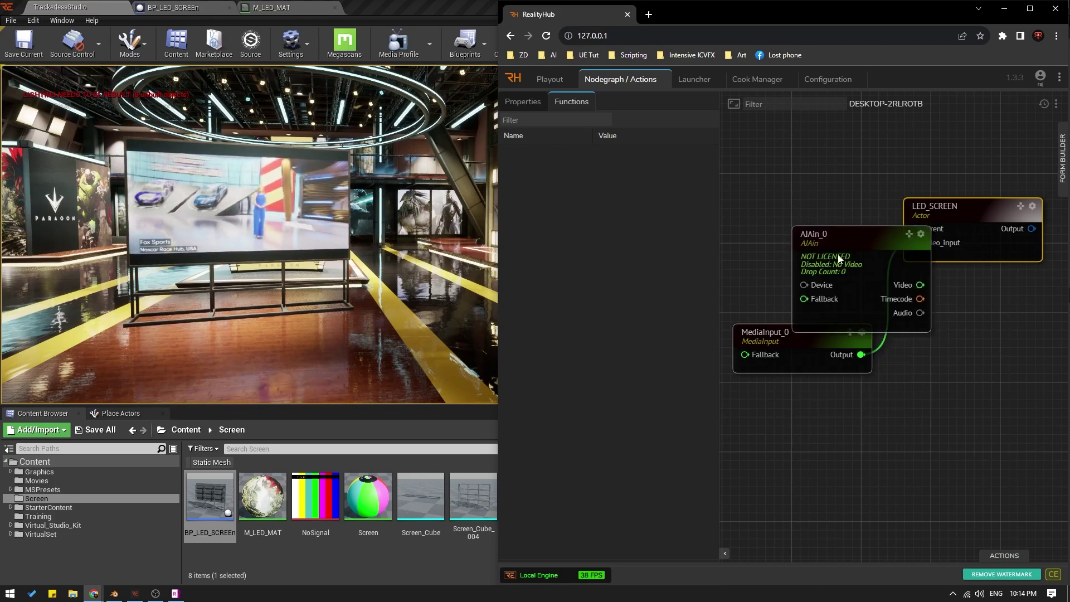
left_click_drag(861, 246, 748, 213)
left_click_drag(802, 252, 915, 243)
left_click_drag(783, 215, 831, 187)
left_click_drag(990, 215, 985, 243)
left_click_drag(759, 175, 774, 176)
left_click_drag(928, 237, 949, 236)
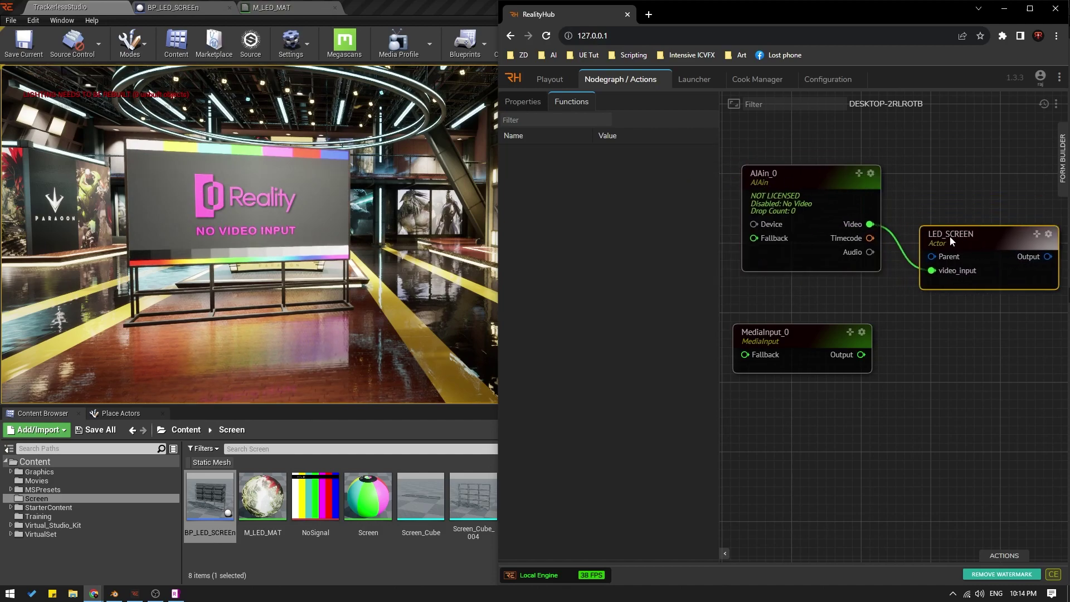
- Reconnect the MediaInput_0 Output to the LED_SCREEN node's video_input in place of the AJAin feed, and tidy the node positions
left_click_drag(817, 179, 813, 182)
left_click_drag(963, 239, 964, 245)
left_click_drag(790, 187, 782, 184)
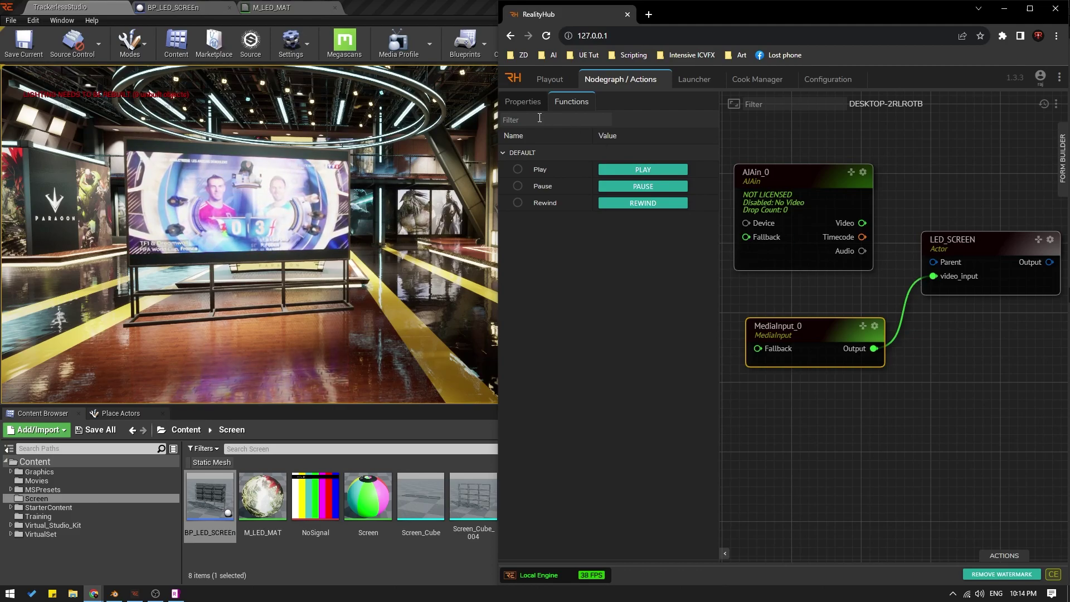
- Load Football.jpg from the FullFrame folder under Images as the MediaInput_0 node's File Path
left_click(522, 104)
left_click_drag(801, 337, 794, 339)
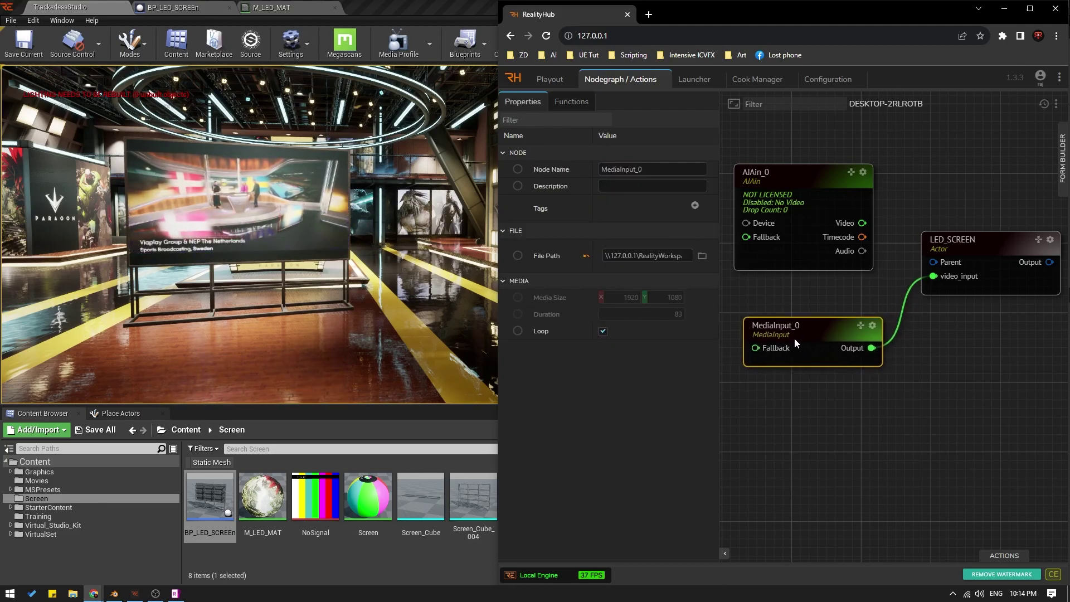
left_click(701, 257)
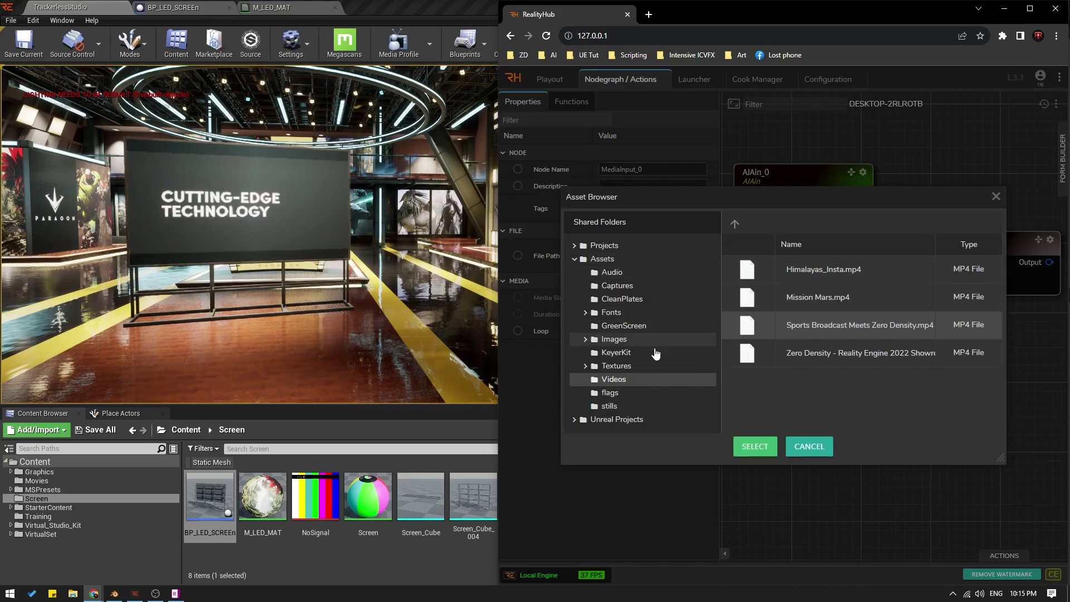
left_click(639, 341)
left_click(630, 352)
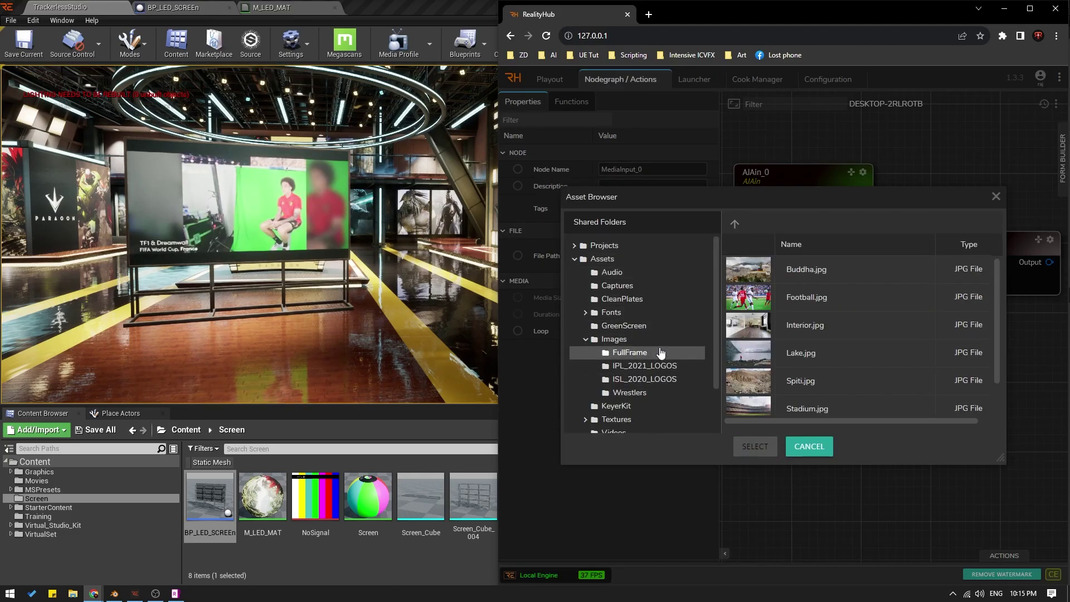
left_click(803, 297)
double_click(804, 296)
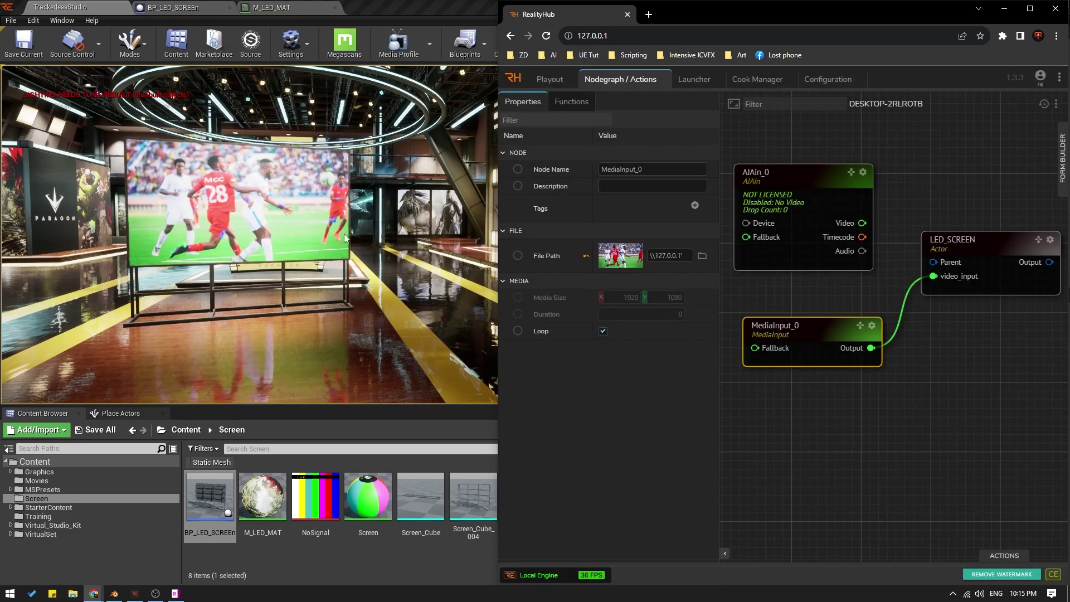
left_click(567, 106)
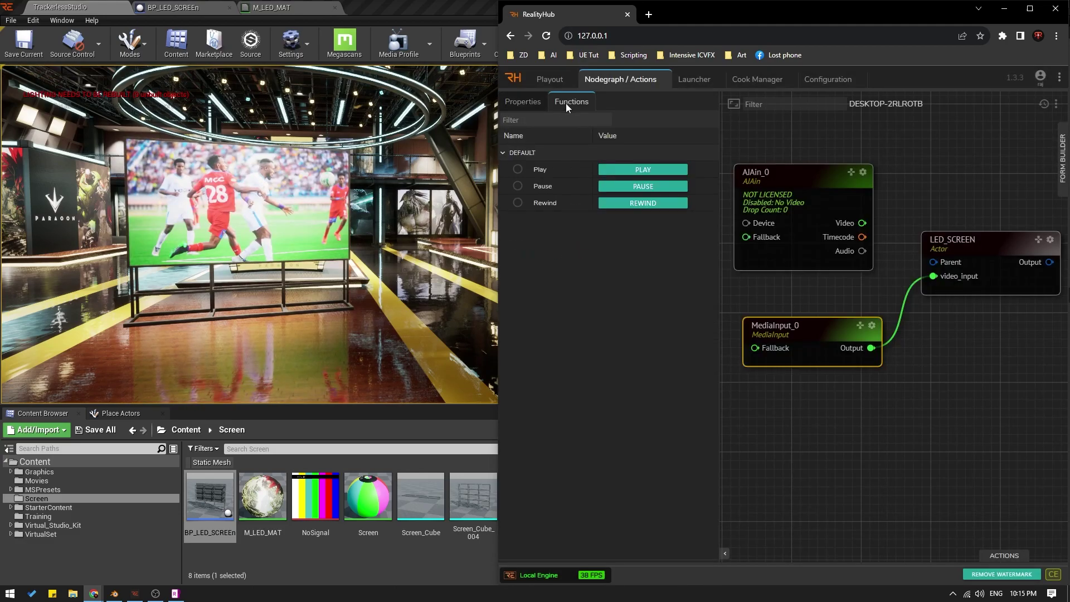
left_click(524, 103)
left_click_drag(789, 341, 794, 329)
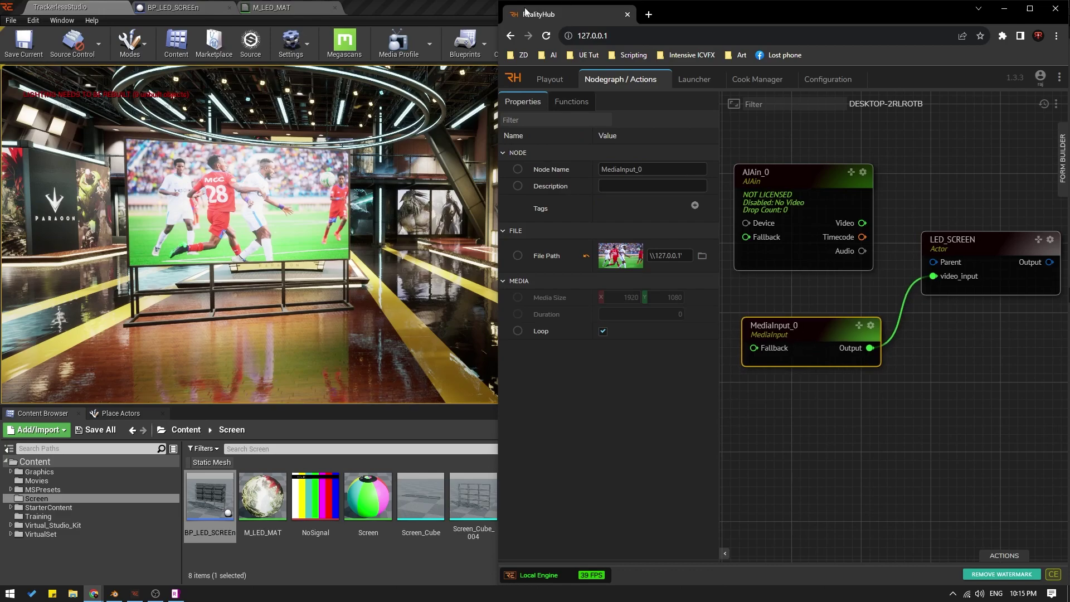
- Switch to the Unreal editor, stop the play session and open the BP_LED_SCREEN blueprint for editing
left_click(433, 9)
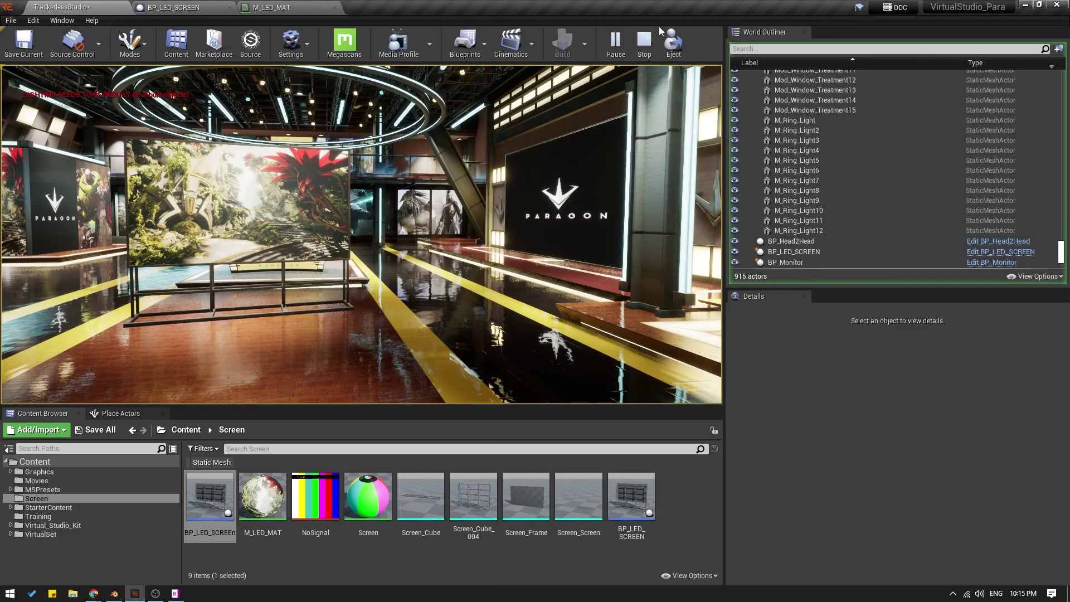
left_click(644, 42)
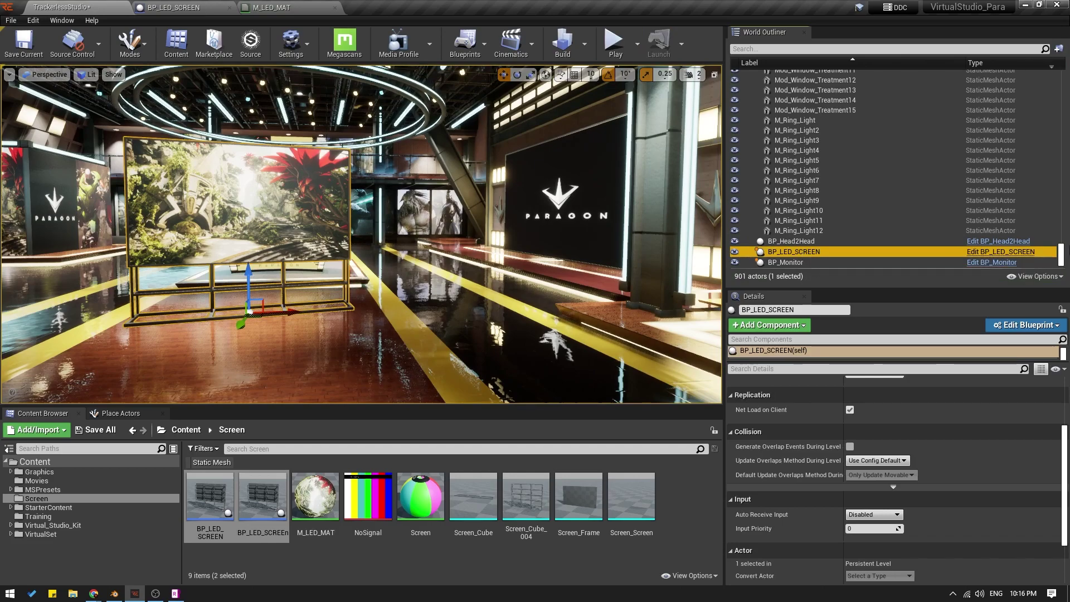
left_click(1000, 251)
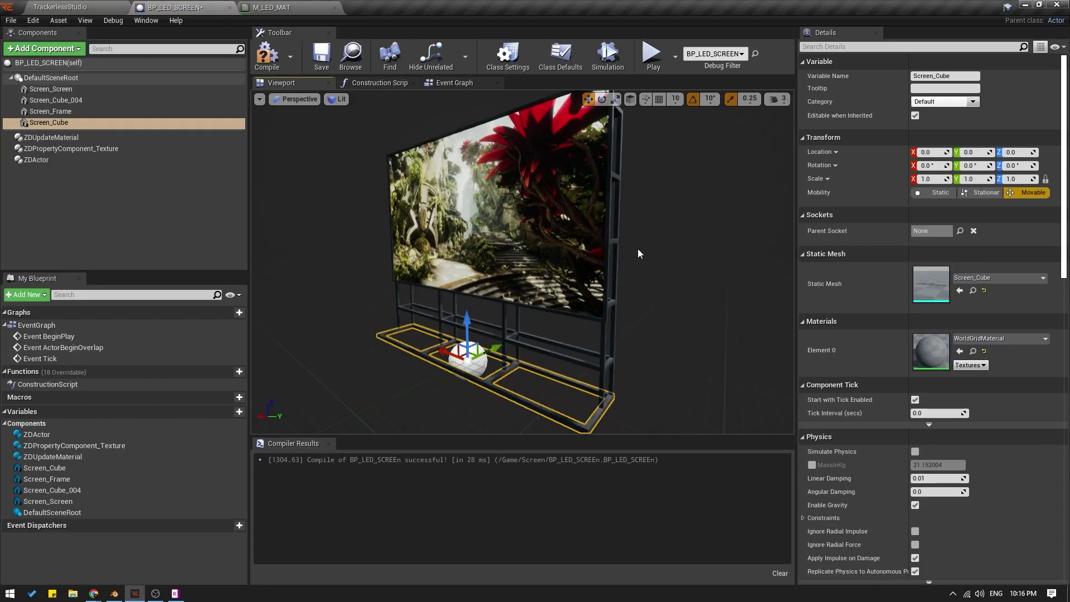
- Examine the materials assigned to the Screen_Cube_004, Screen_Cube and Screen_Screen meshes in the blueprint
left_click(600, 305)
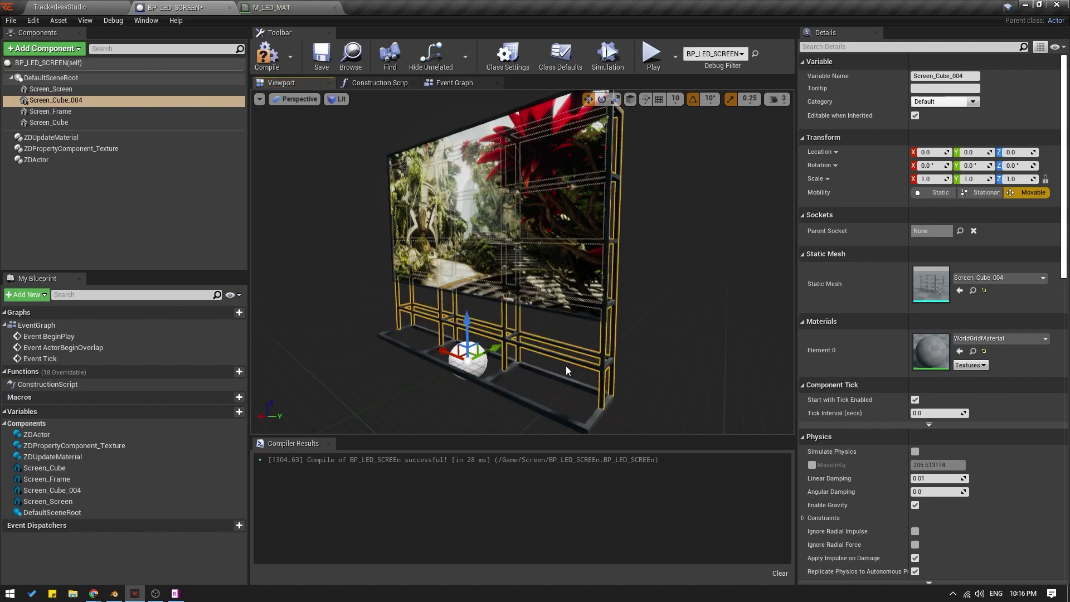
left_click(517, 400)
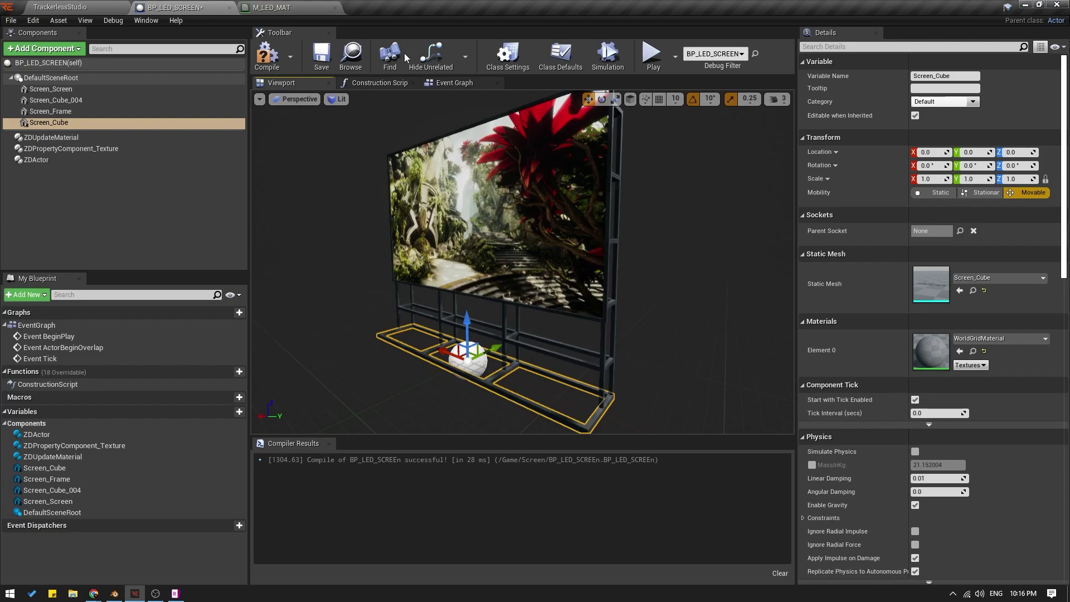
left_click(558, 183)
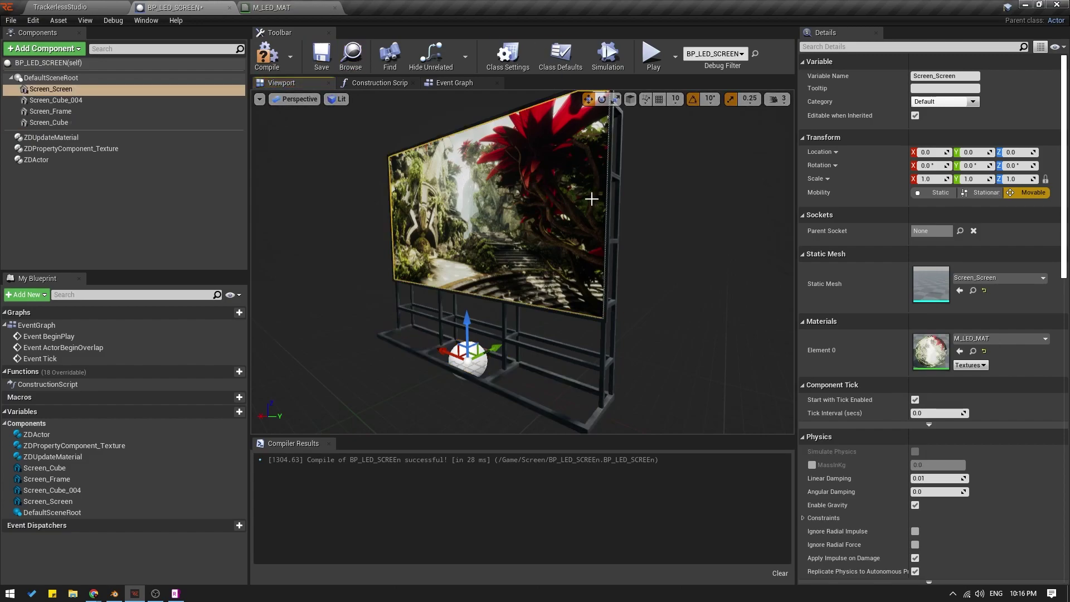
left_click(620, 182)
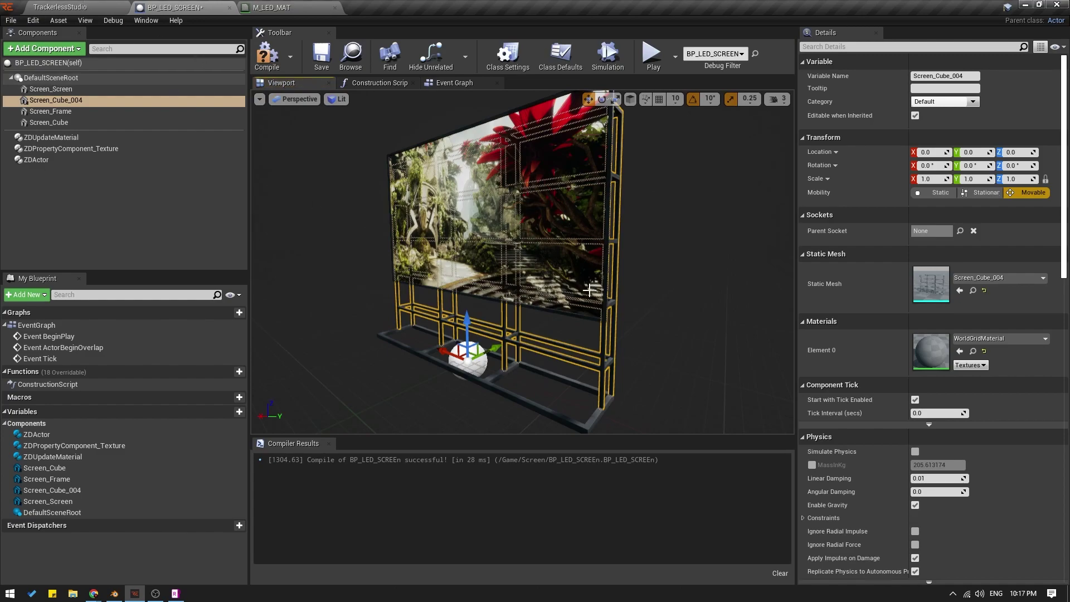
- Create a new material named M_FRAME_COLOR in the level project's Content/Screen folder
left_click(91, 5)
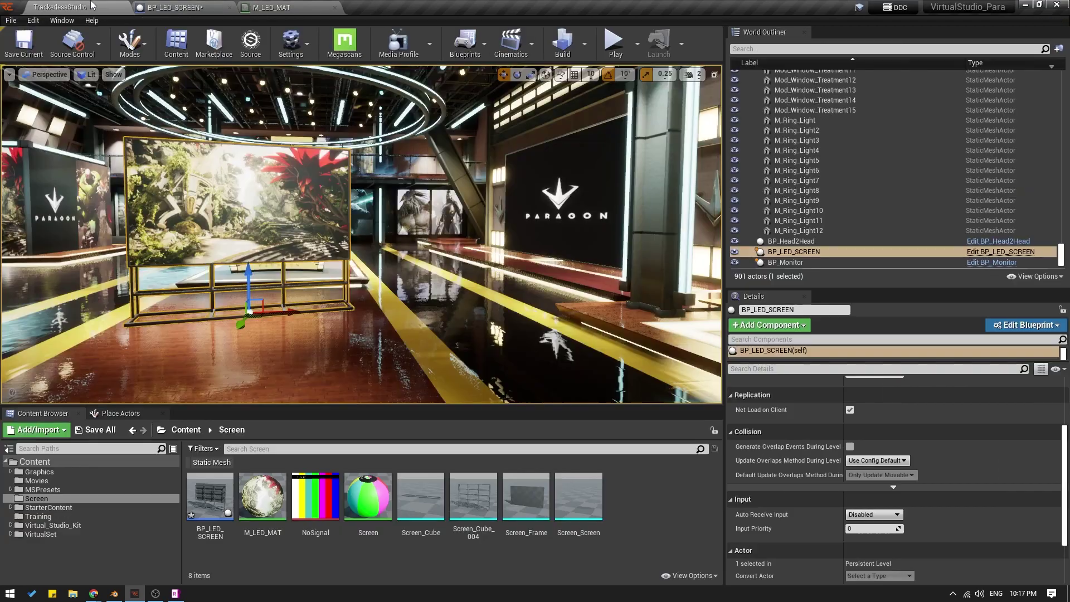
right_click(664, 507)
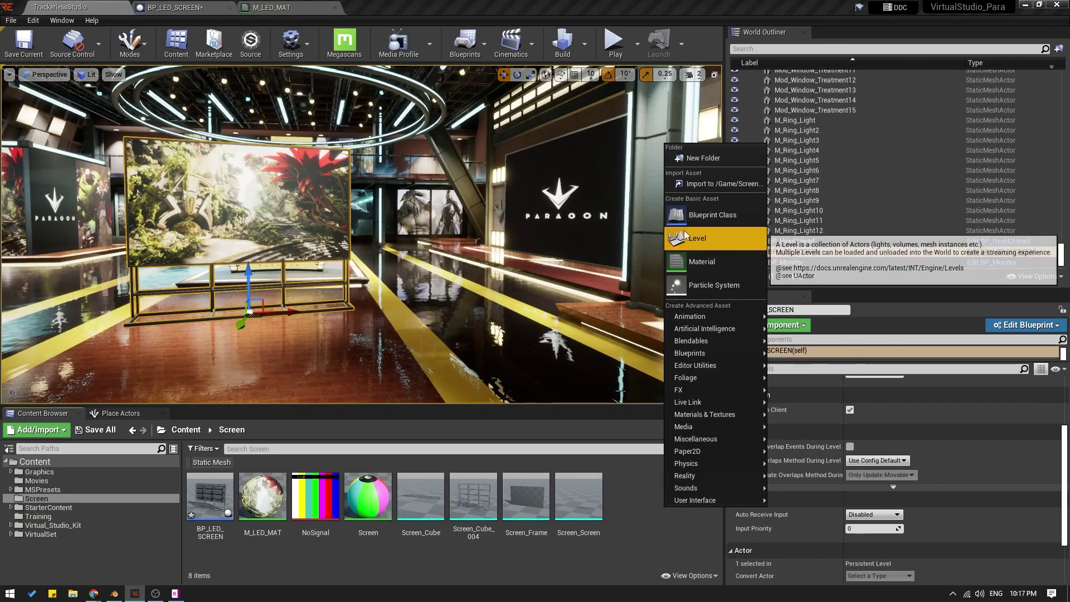
left_click(702, 262)
type("M_Fr")
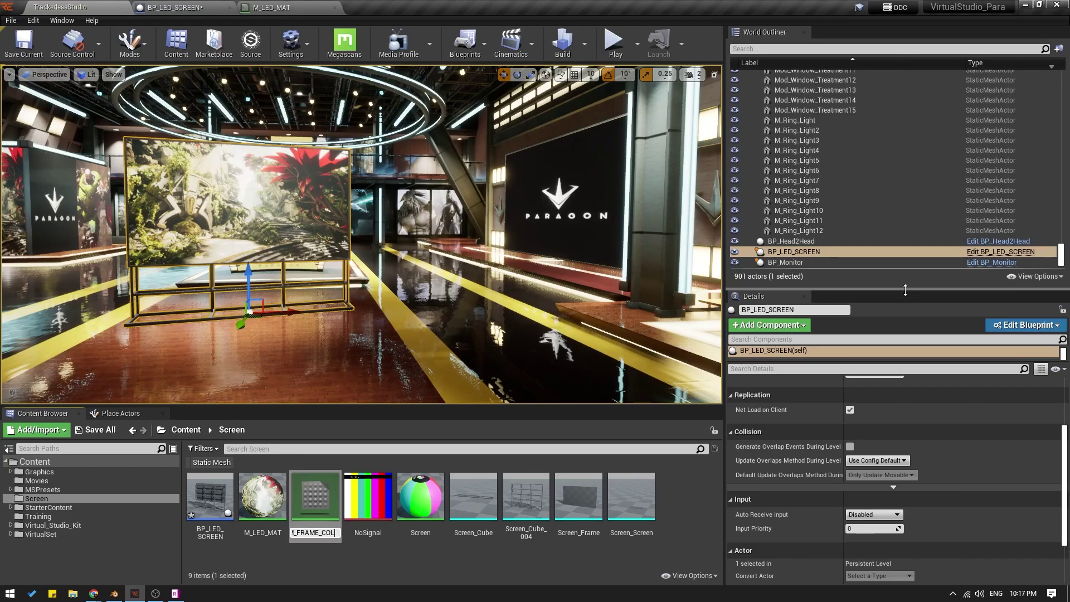
type("AME_COLOR")
key("Return")
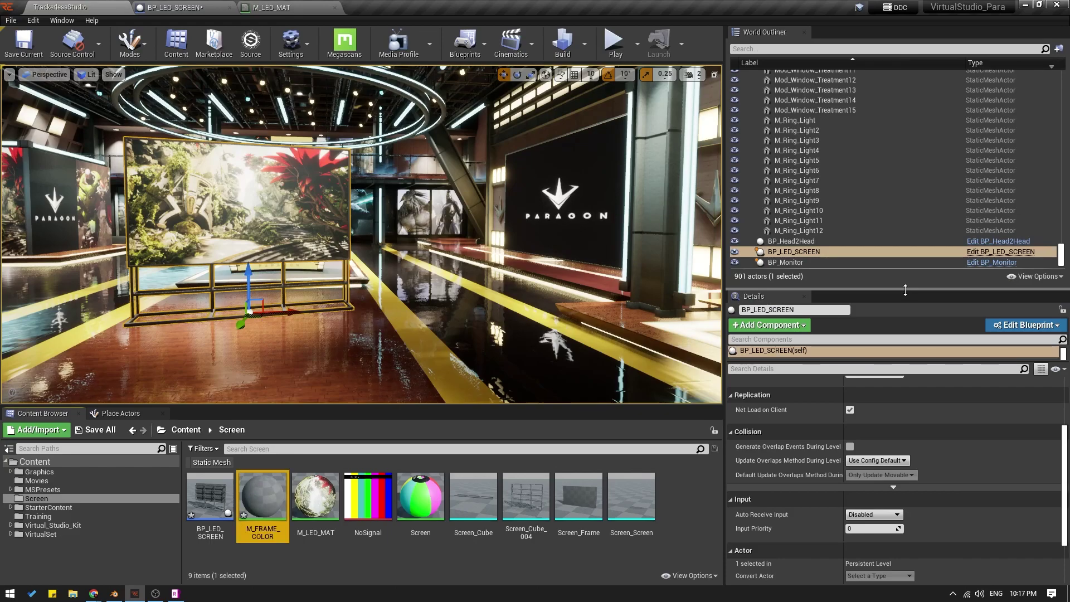
- Open the M_FRAME_COLOR material and add a Constant3Vector node beside its main material node
double_click(261, 512)
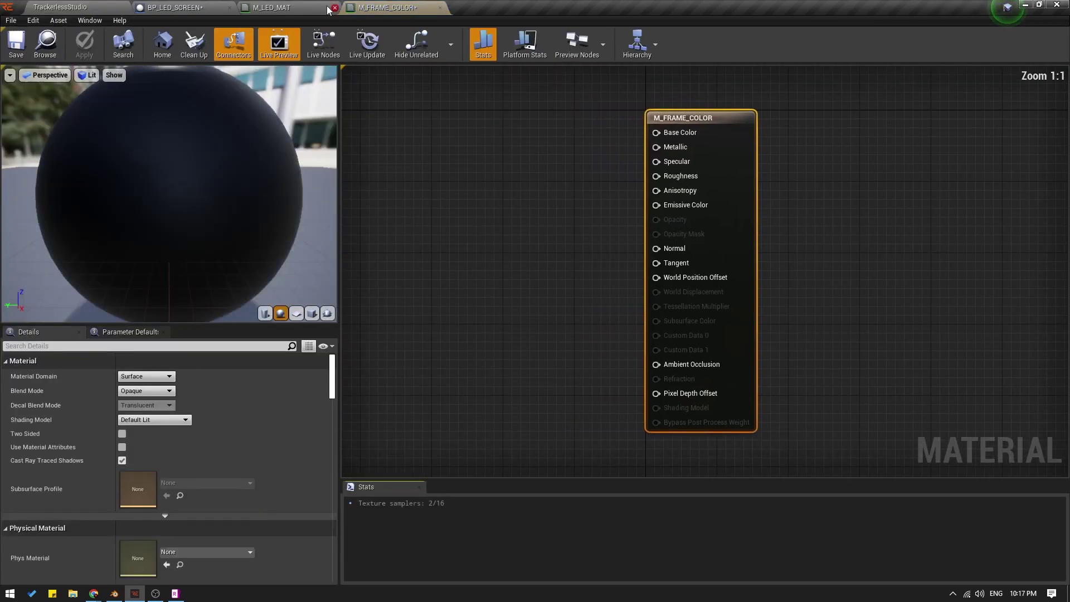
right_click(547, 145)
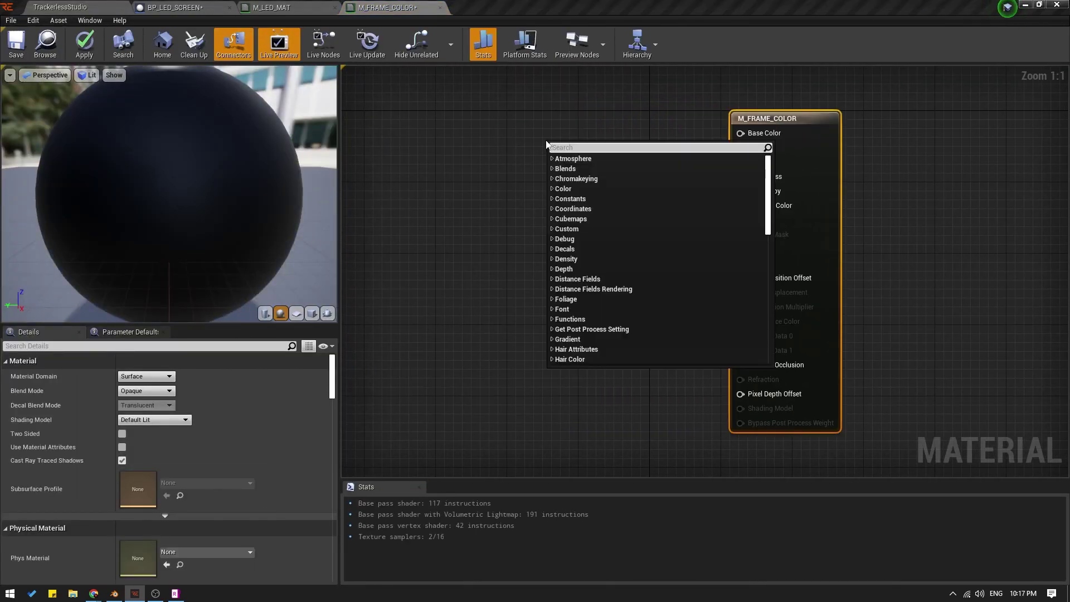
type("vector")
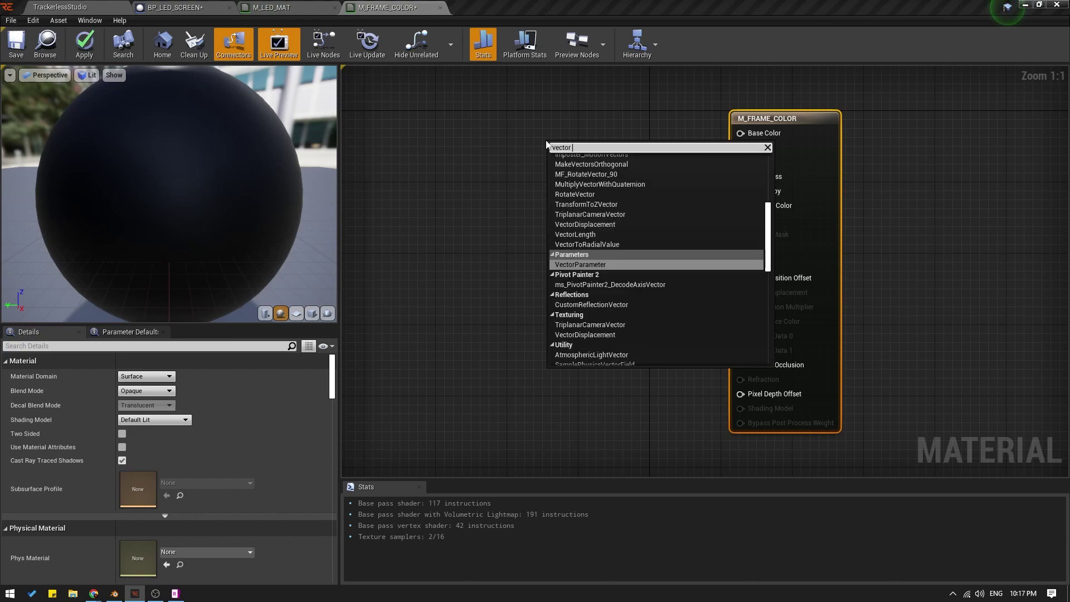
type(" 3")
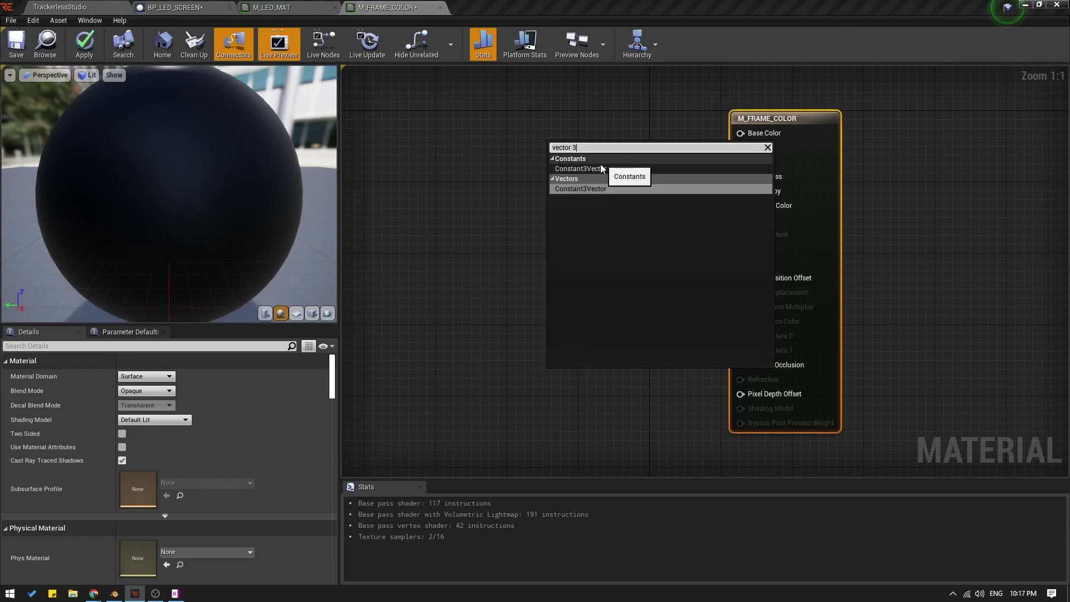
left_click(584, 188)
left_click_drag(601, 152, 570, 151)
- Set the Constant3Vector node's color to a bright blue of 0, 0.134, 0.927
double_click(548, 187)
left_click(660, 268)
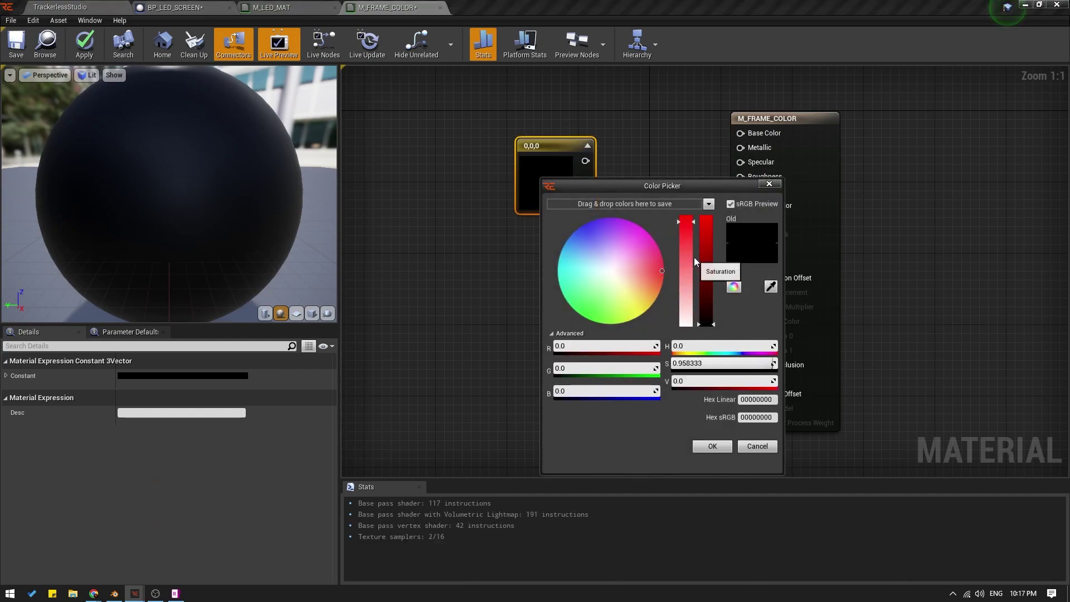
left_click_drag(705, 250, 707, 240)
left_click(591, 244)
left_click_drag(598, 246, 608, 222)
left_click_drag(705, 239, 577, 229)
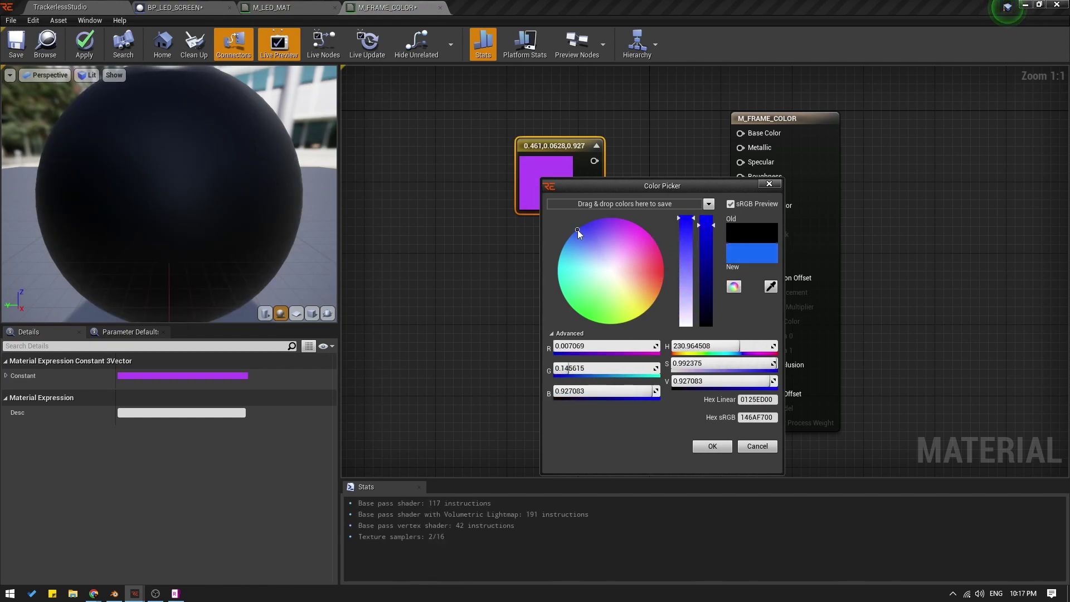
left_click(712, 446)
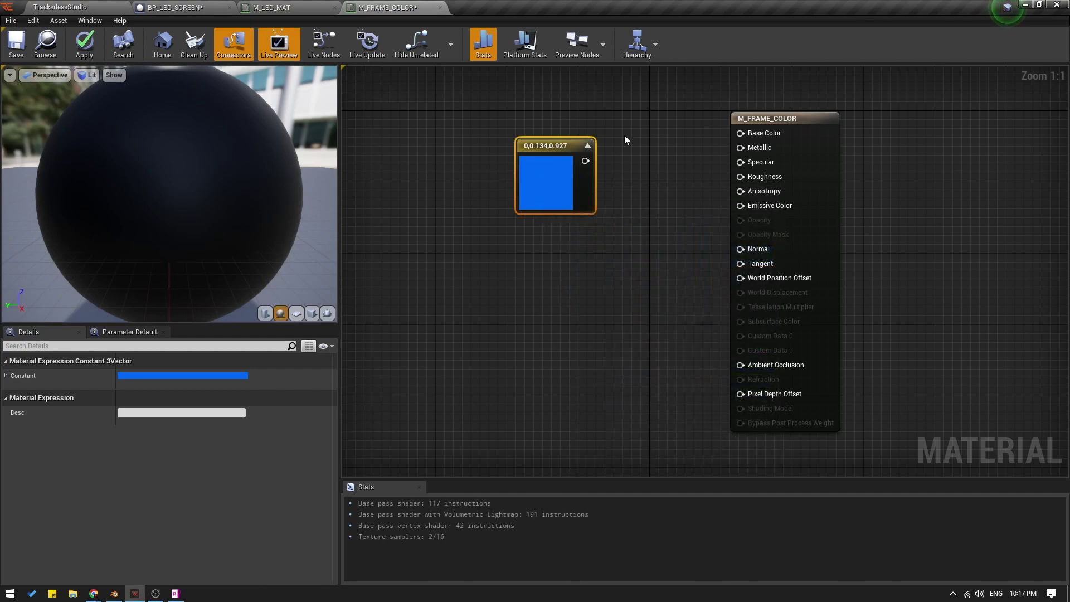
- Connect the blue Constant3Vector output to the material's Base Color and place the nodes closer together
left_click_drag(580, 168, 745, 124)
left_click_drag(549, 171, 575, 161)
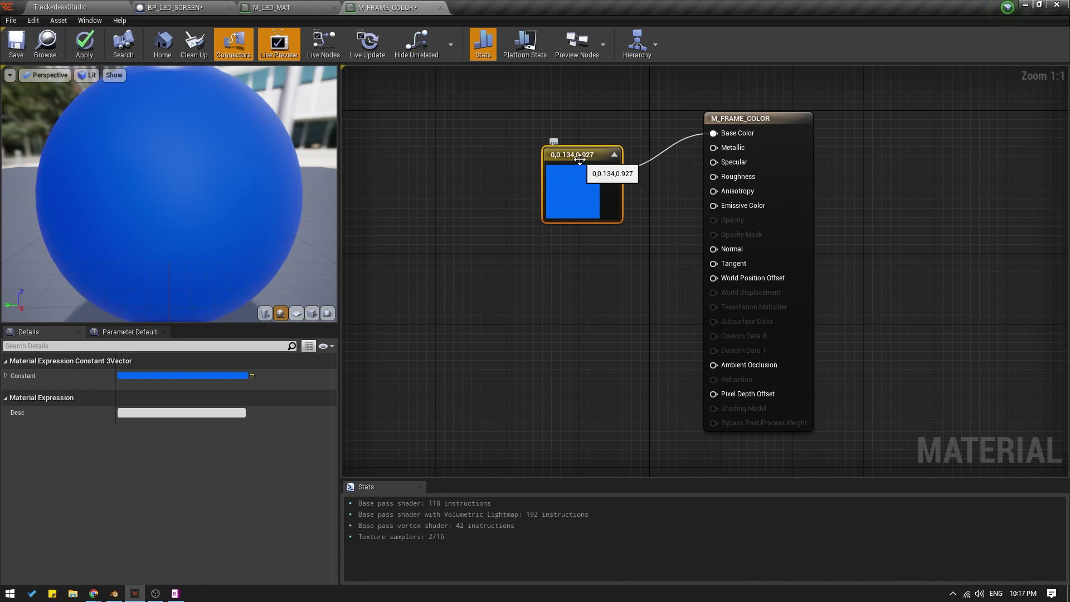
left_click_drag(579, 160, 593, 161)
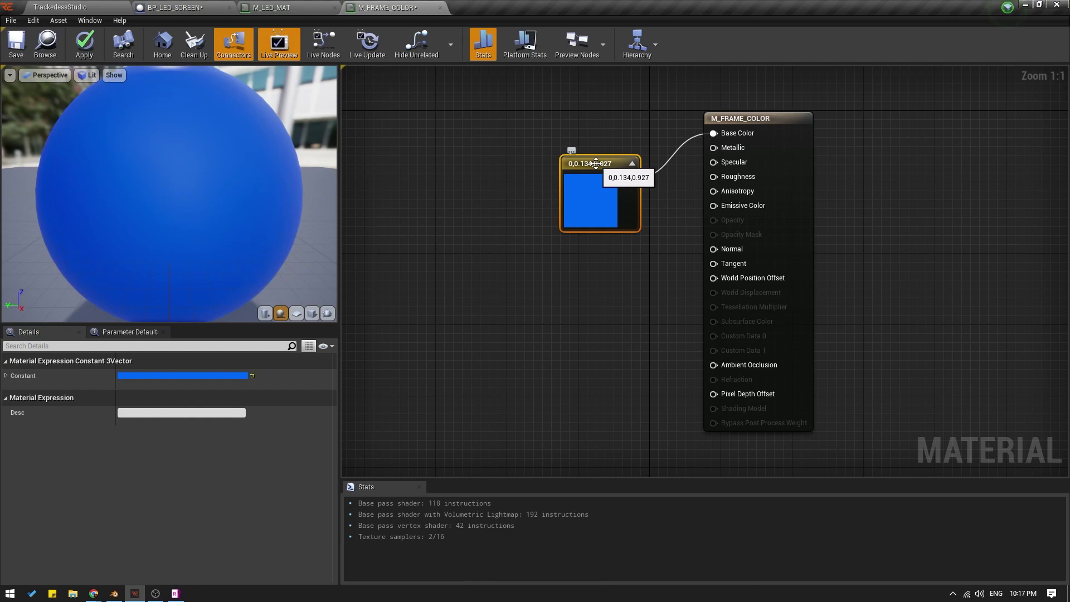
- Convert the blue color constant into a parameter named FrameColor and space its node away from the main material node
right_click(596, 163)
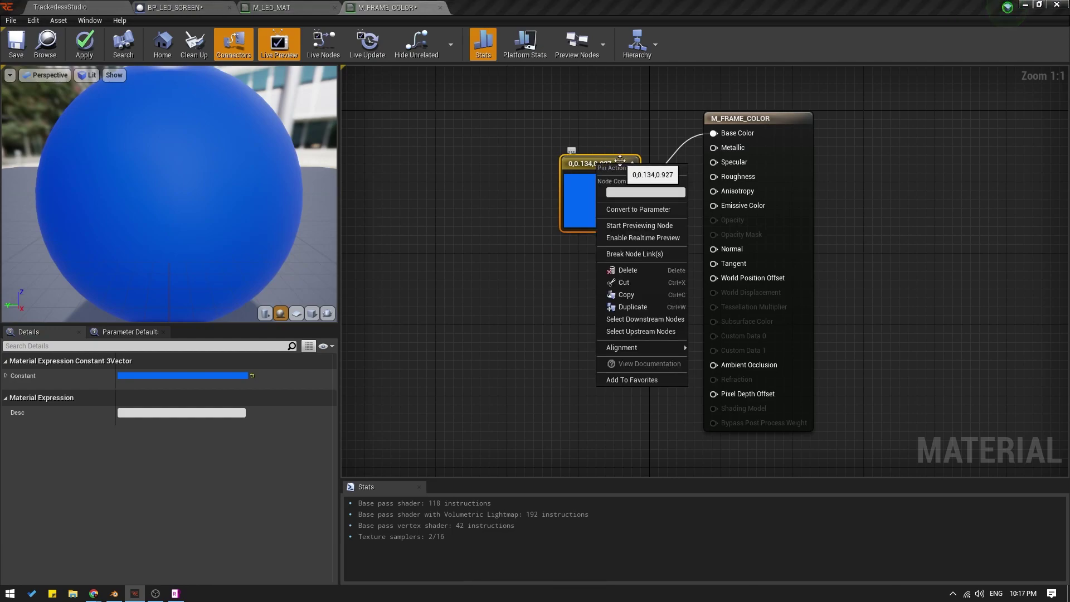
left_click(626, 212)
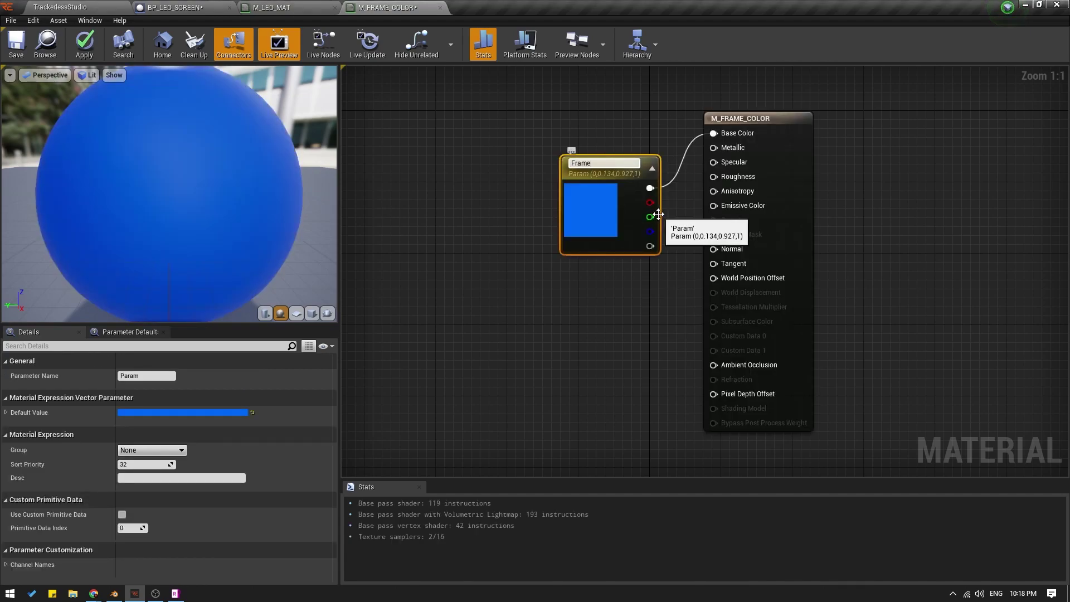
key("Return")
left_click_drag(658, 214, 658, 204)
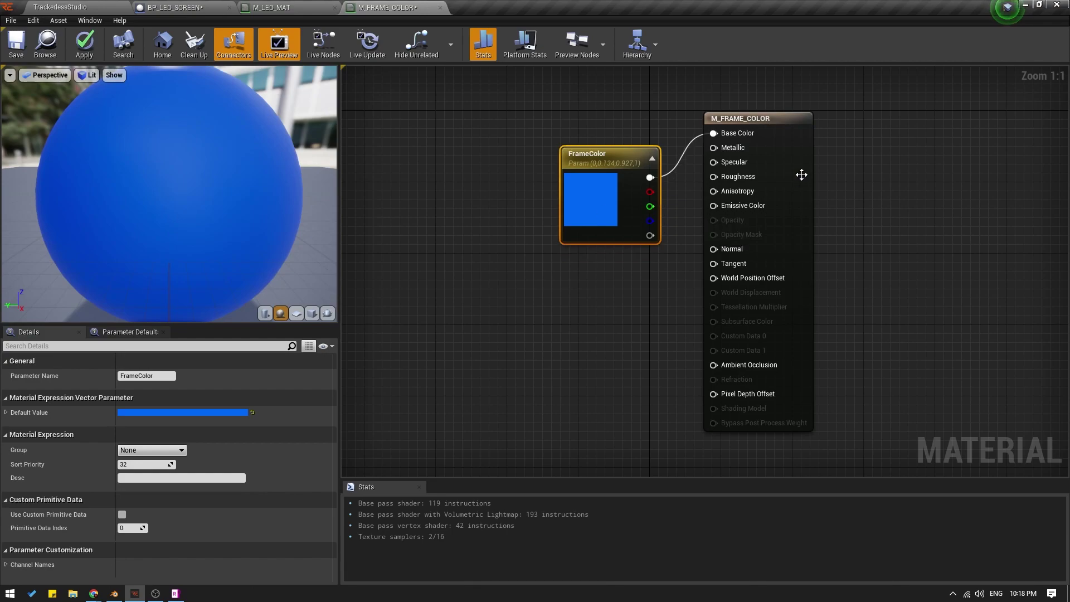
left_click_drag(785, 122, 821, 113)
left_click_drag(607, 234, 571, 216)
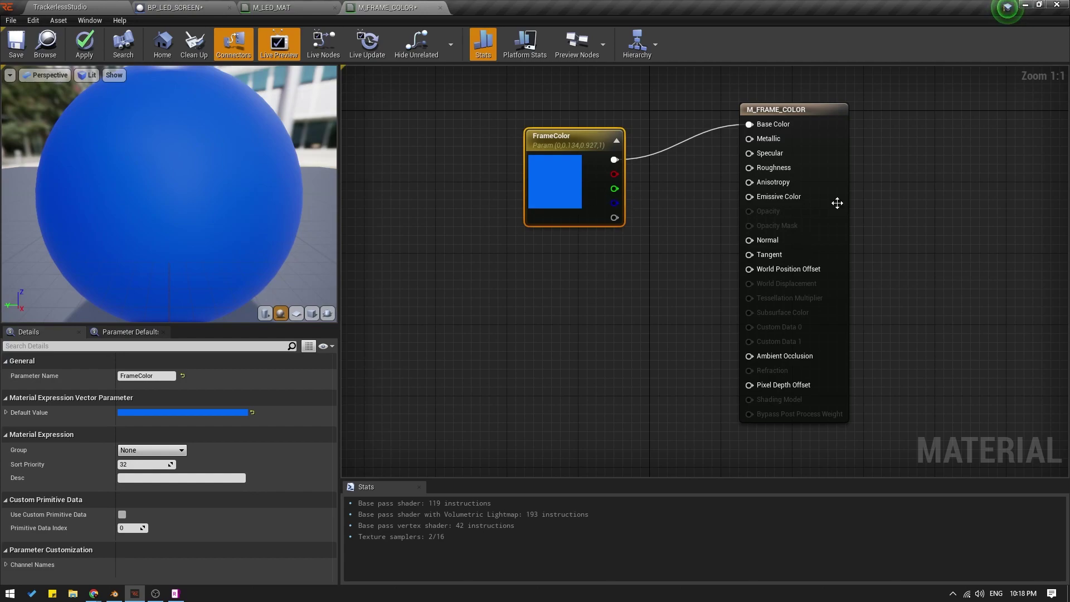
left_click_drag(568, 136, 577, 164)
double_click(575, 160)
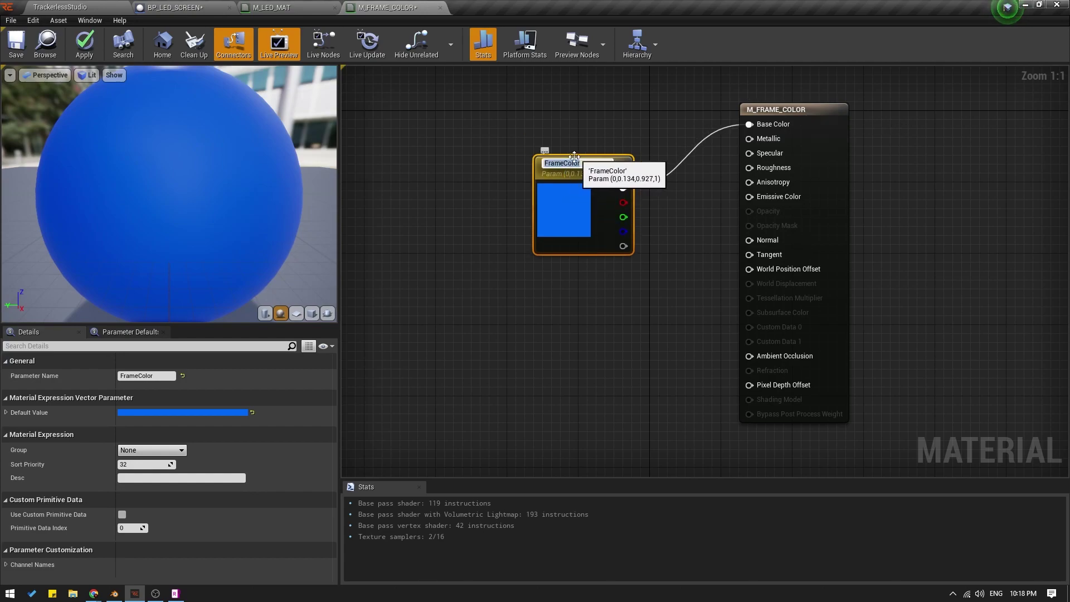
left_click(495, 128)
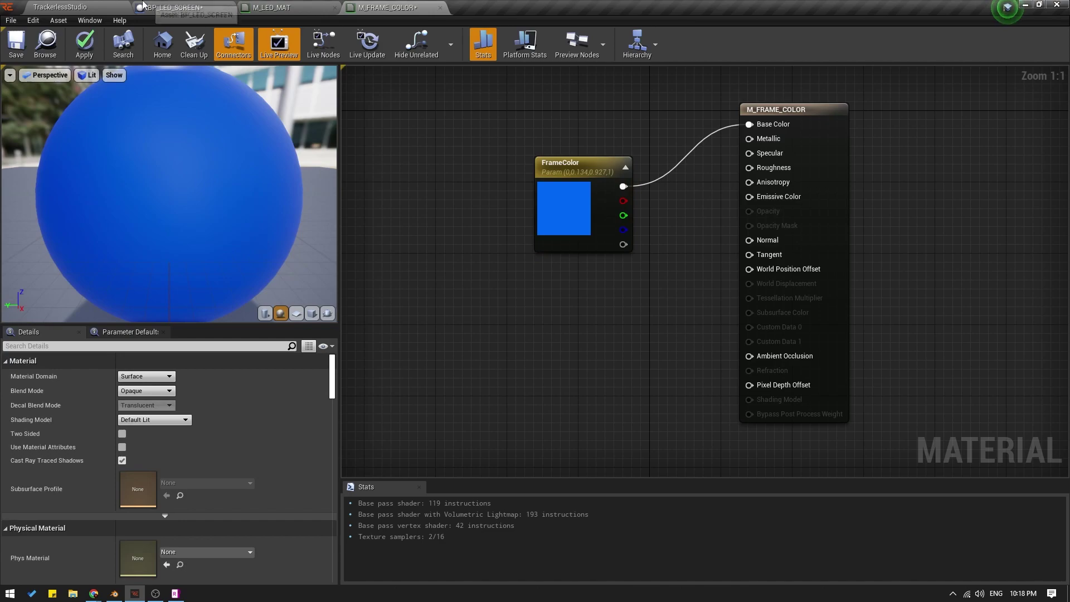
- Review the frame mesh in the BP_LED_SCREEN blueprint, and save the blueprint and the M_FRAME_COLOR material from the level editor
left_click(175, 7)
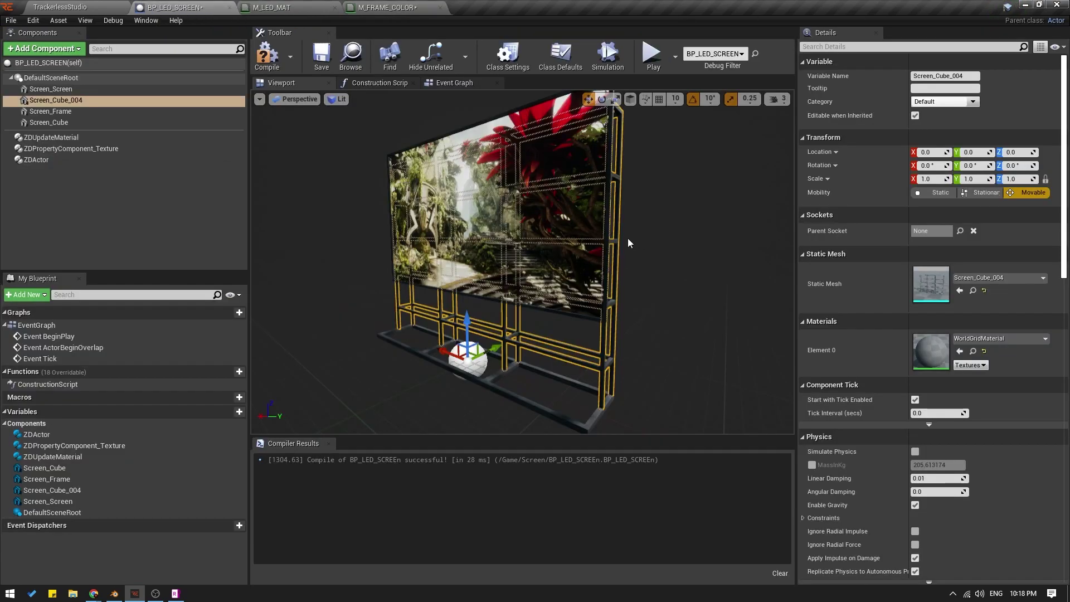
right_click_drag(620, 400, 667, 352)
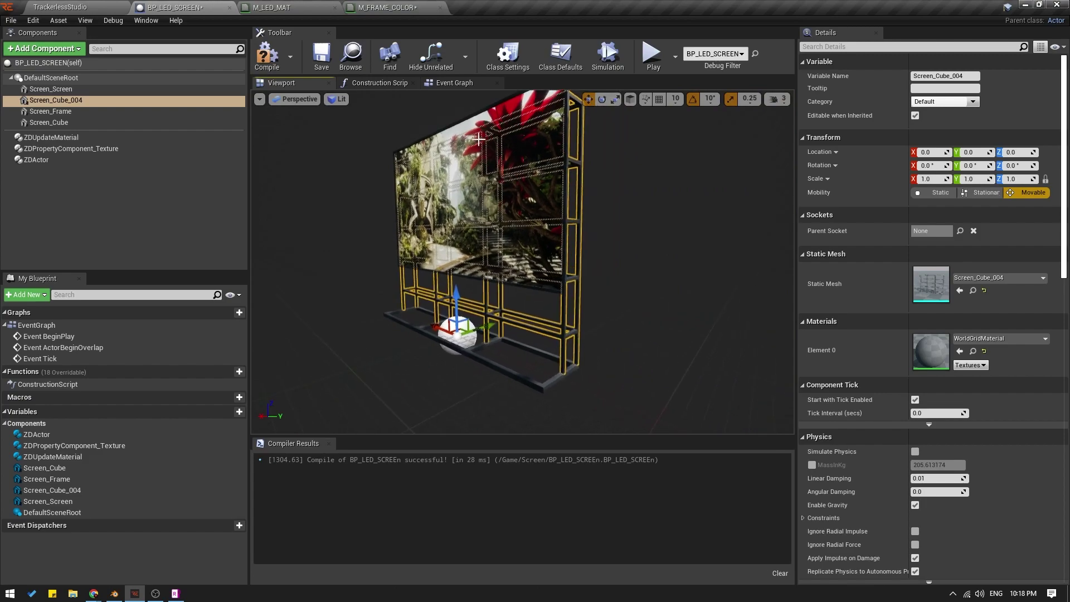
left_click(59, 6)
left_click(273, 502)
key("ctrl+s")
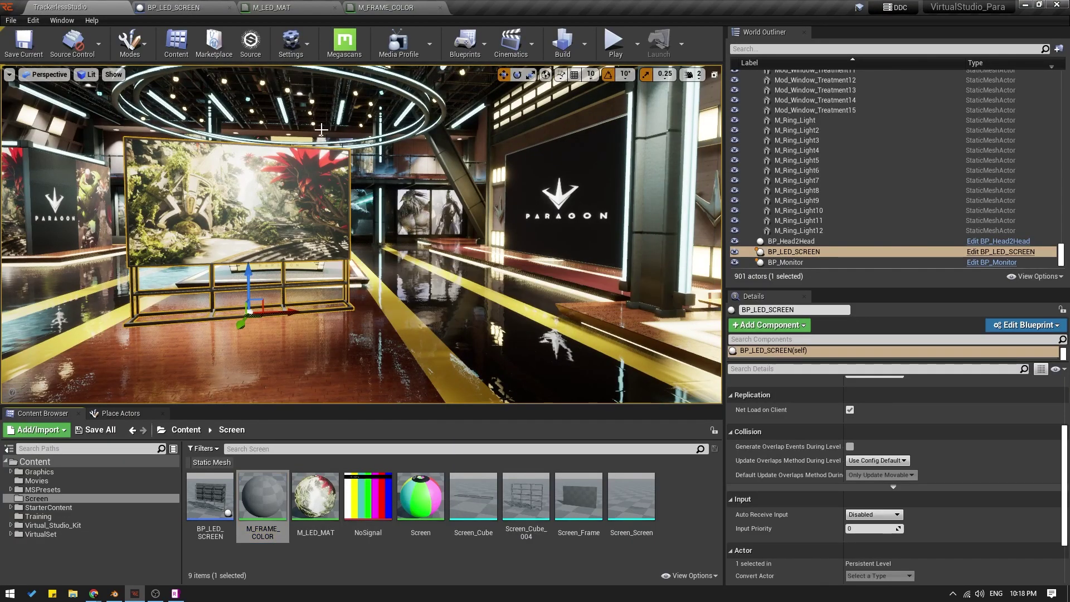
- Apply and save the M_FRAME_COLOR material, and select its asset in the Screen folder of the level editor
left_click(379, 7)
left_click(68, 53)
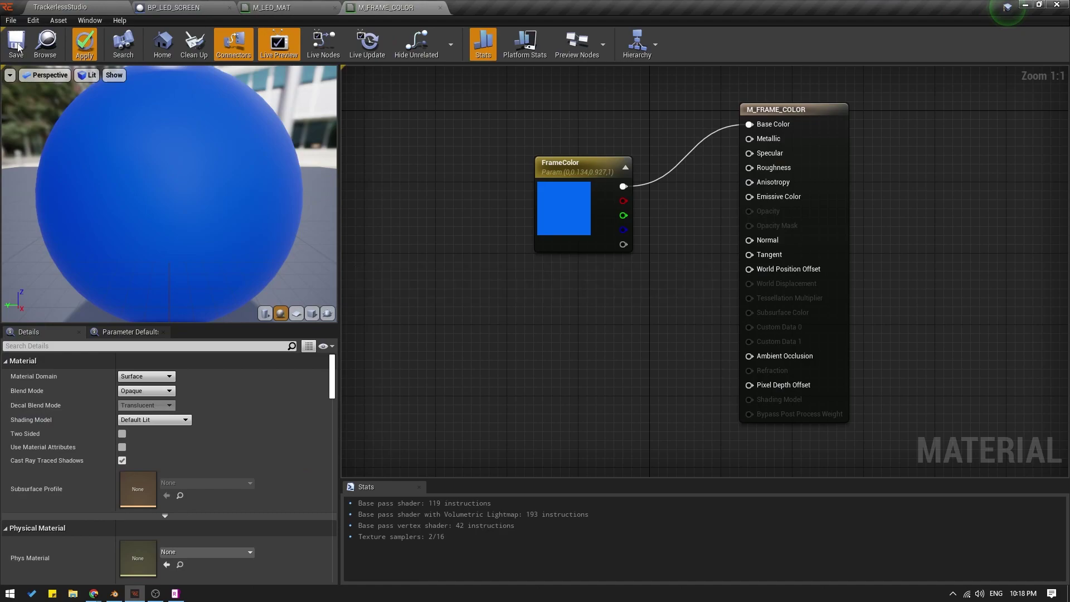
left_click(61, 7)
left_click(263, 498)
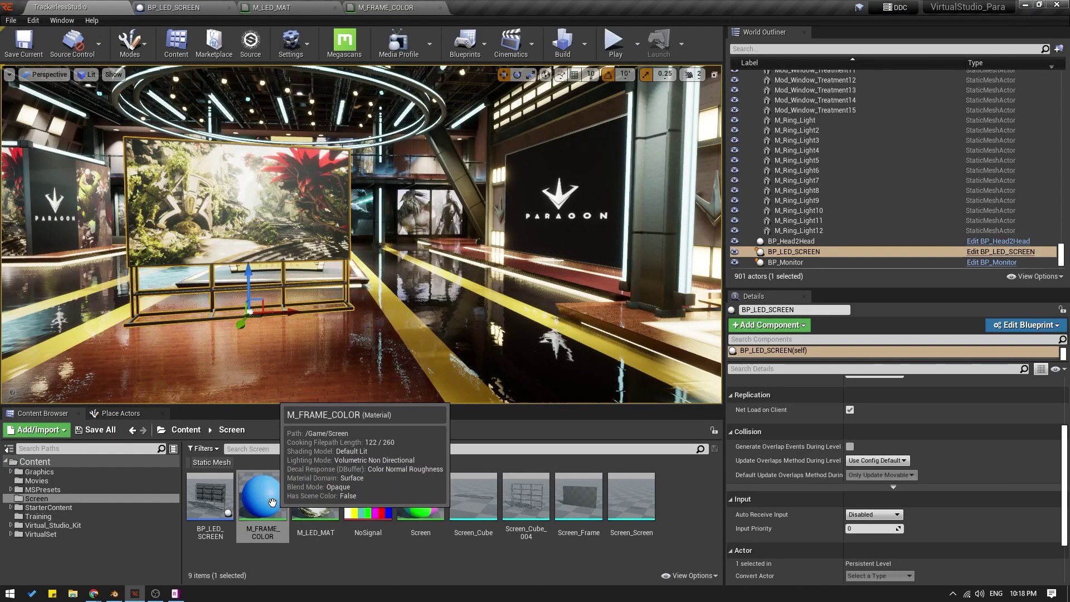
- Assign M_FRAME_COLOR as the Element 0 material of the Screen_Cube_004, Screen_Cube and Screen_Frame components in the BP_LED_SCREEN blueprint
left_click(192, 8)
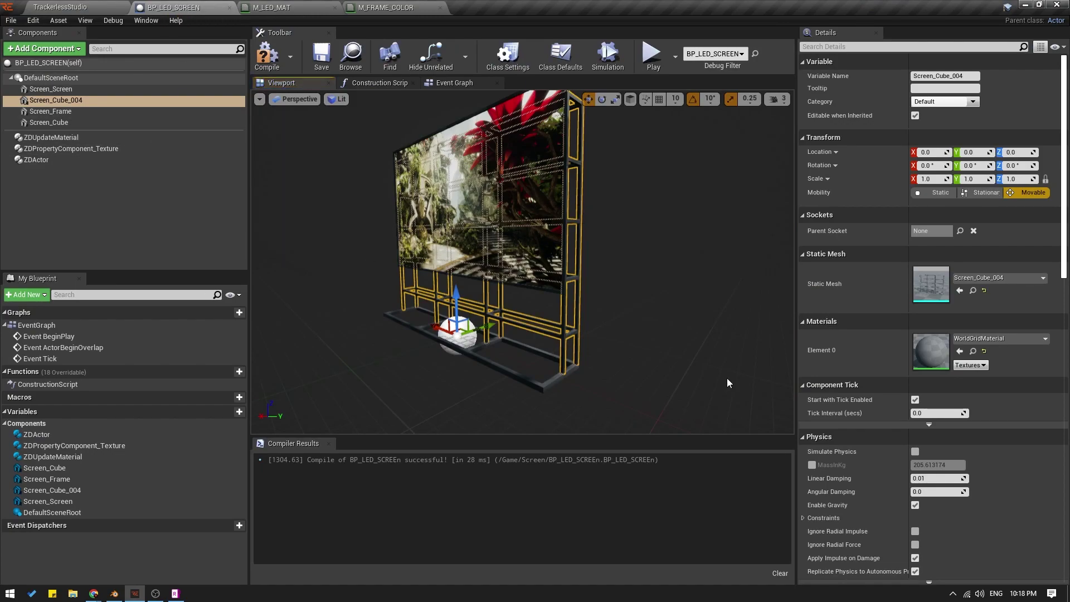
left_click(960, 351)
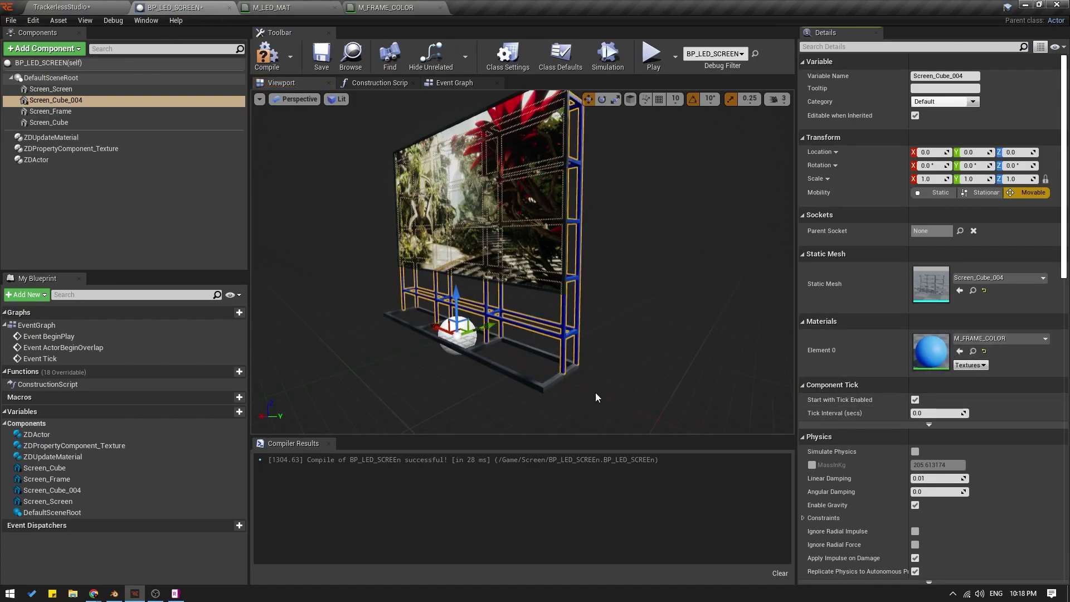
left_click(557, 382)
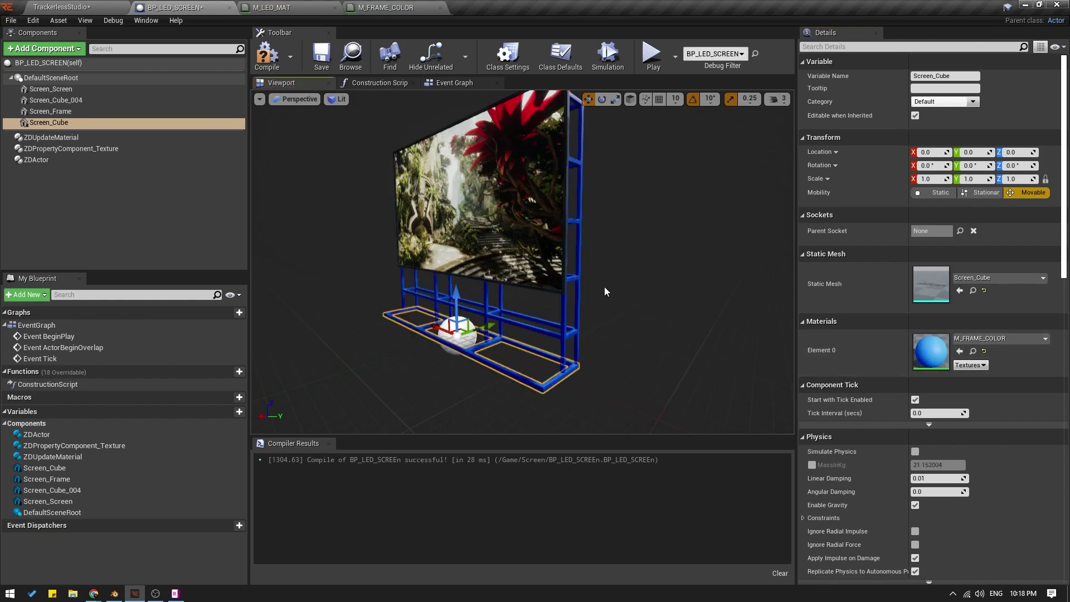
left_click(562, 291)
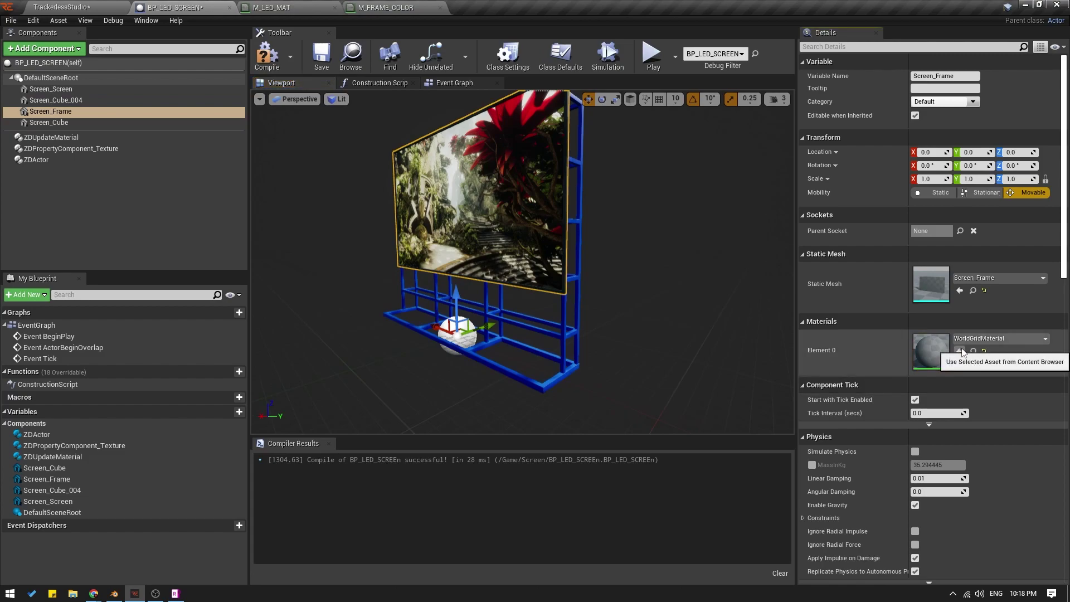
right_click_drag(624, 311, 624, 290)
left_click(549, 234)
right_click_drag(666, 220, 696, 221)
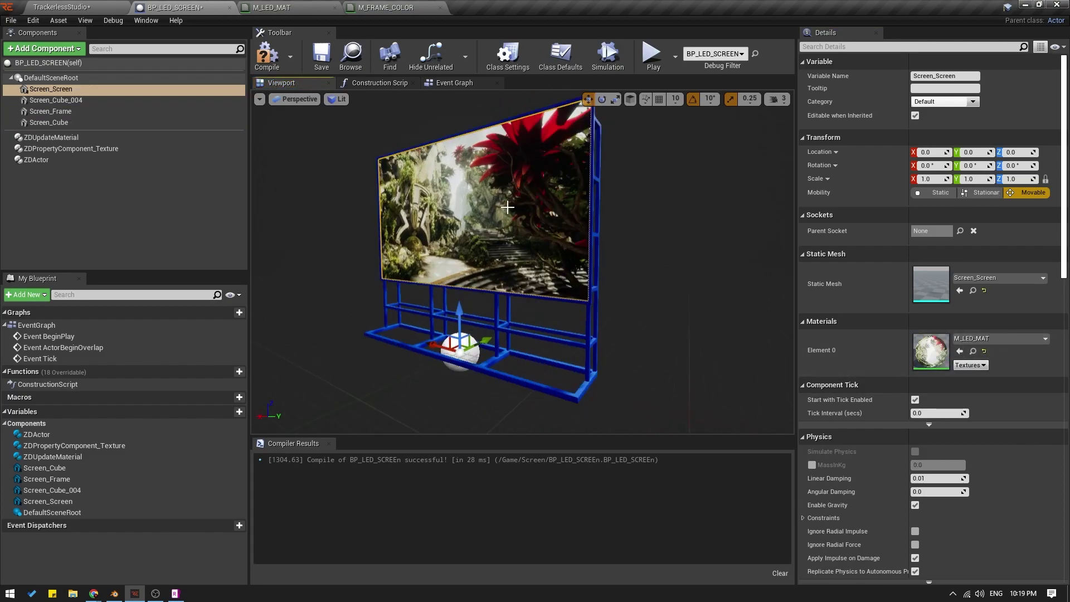
left_click(93, 149)
left_click(498, 226)
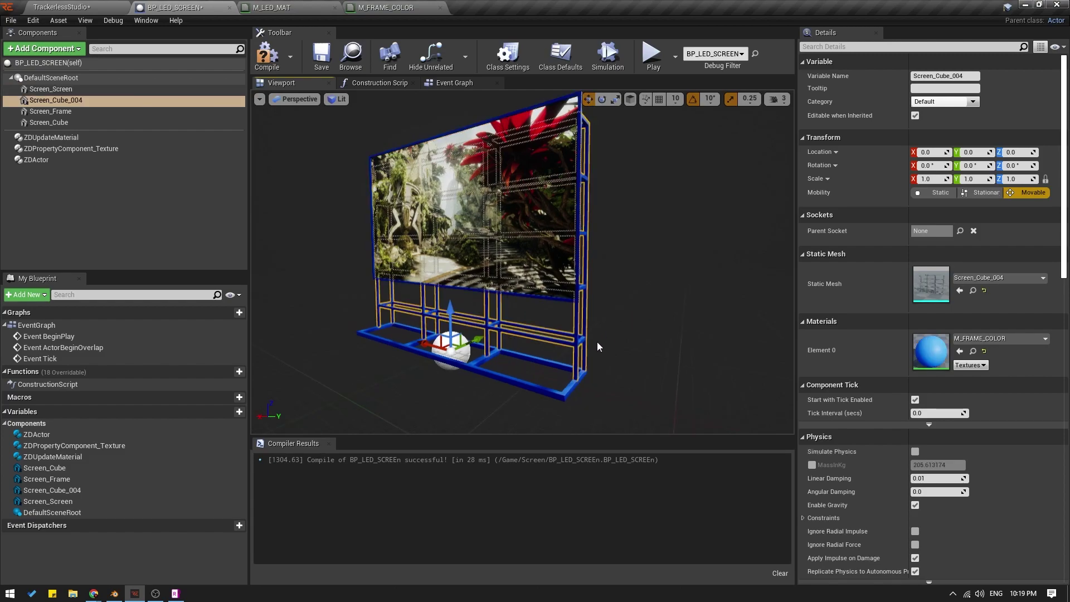
middle_click_drag(631, 335, 632, 327)
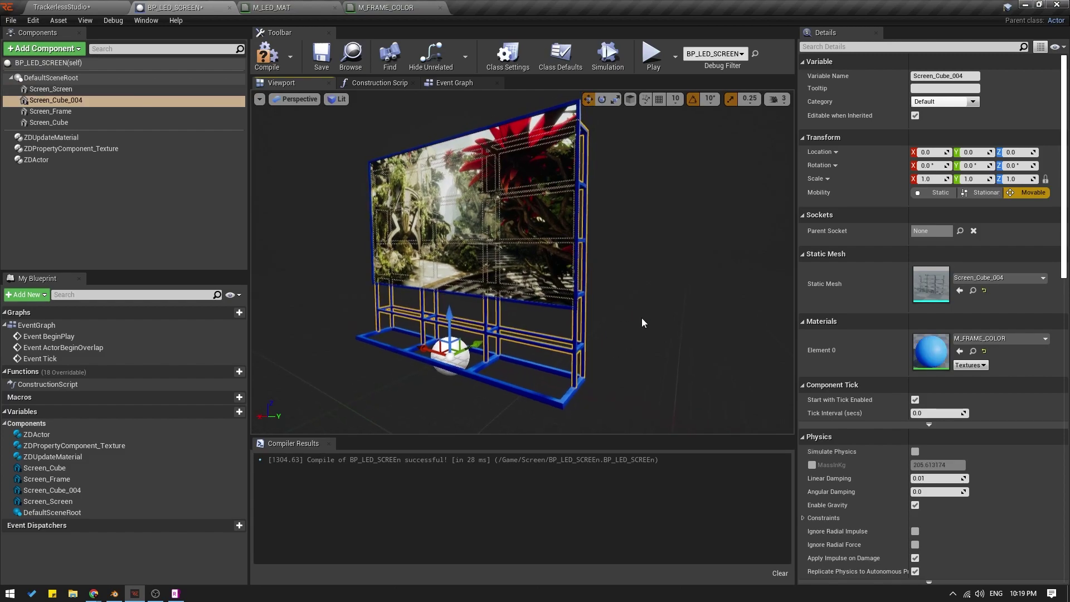
left_click(130, 187)
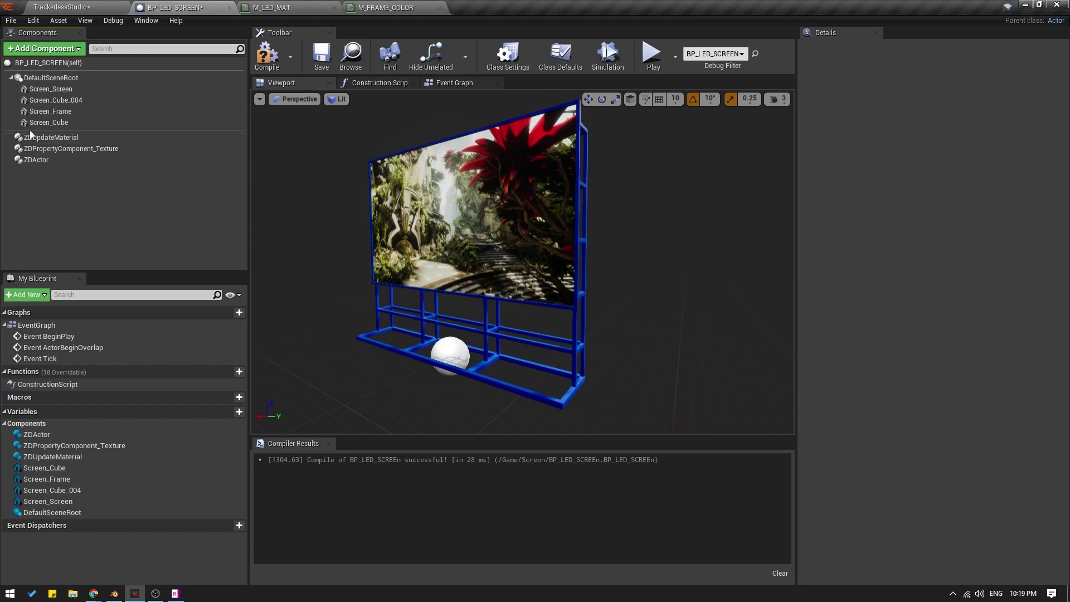
- Add an element to the Colors array of the ZDUpdateMaterial component and expand its members
left_click(66, 138)
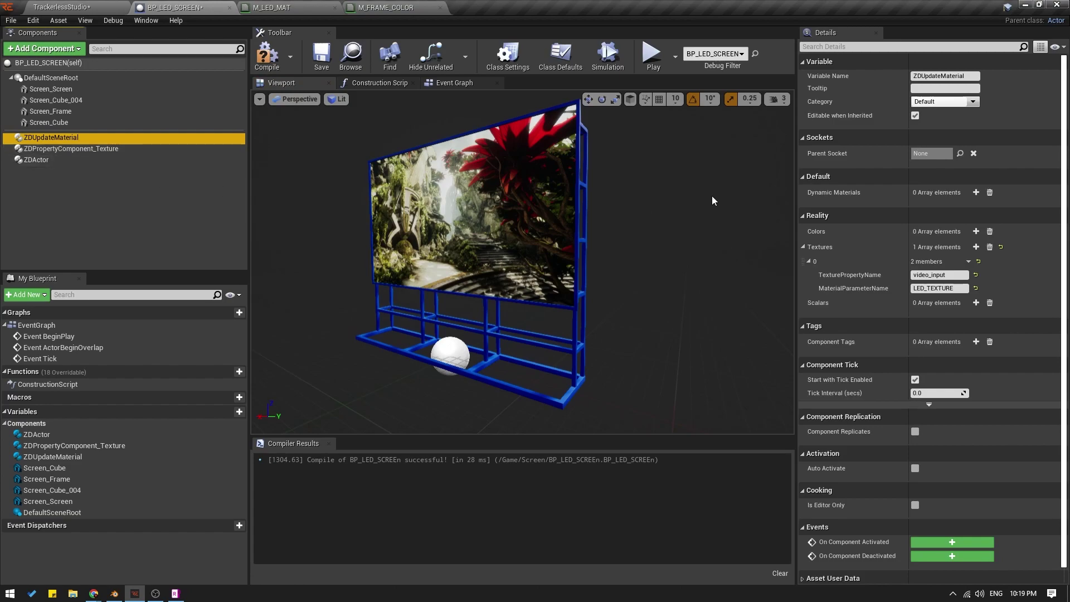
left_click(802, 247)
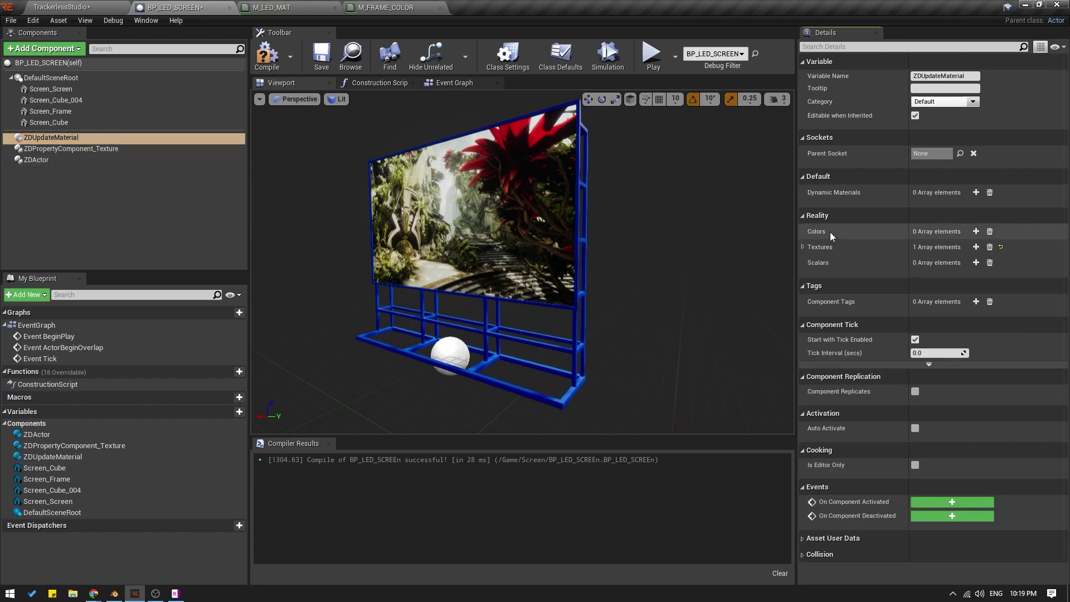
left_click(975, 231)
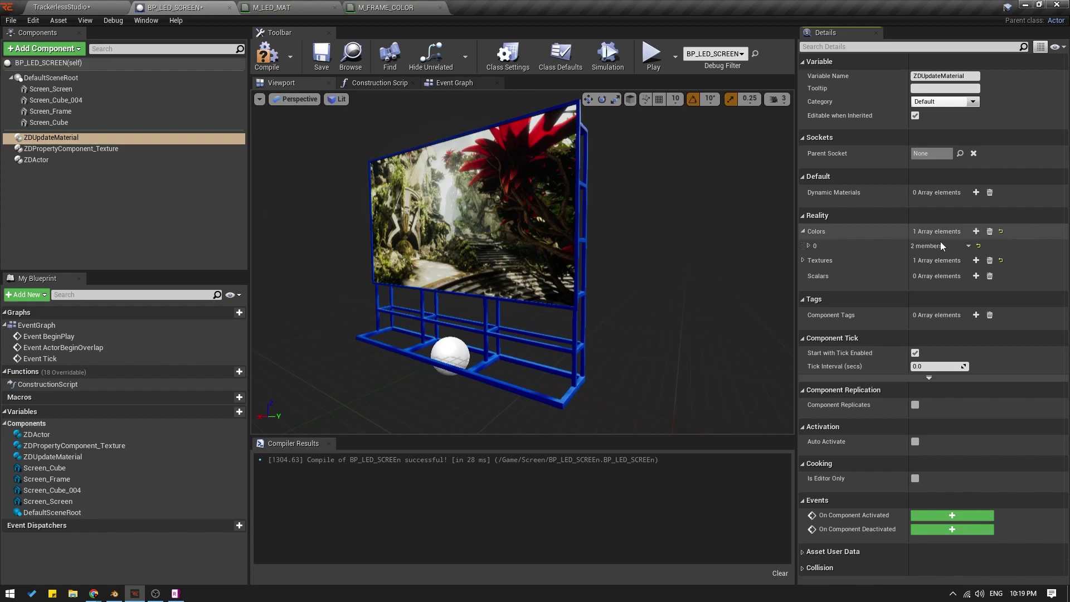
left_click(809, 245)
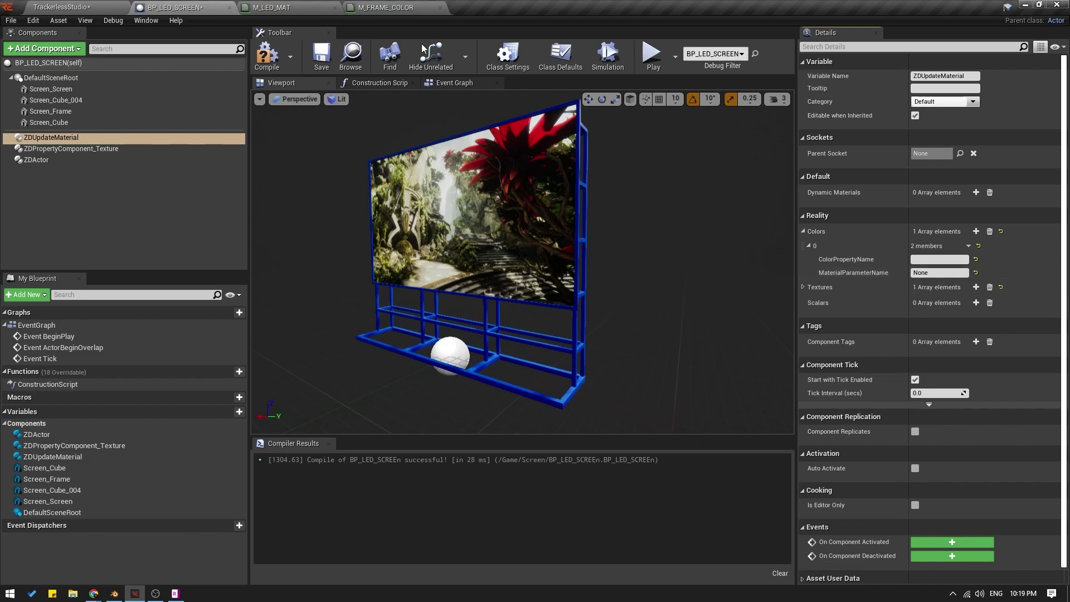
- Copy the parameter name from the M_FRAME_COLOR material and set the color element's MaterialParameterName to FrameColor in ZDUpdateMaterial
left_click(386, 7)
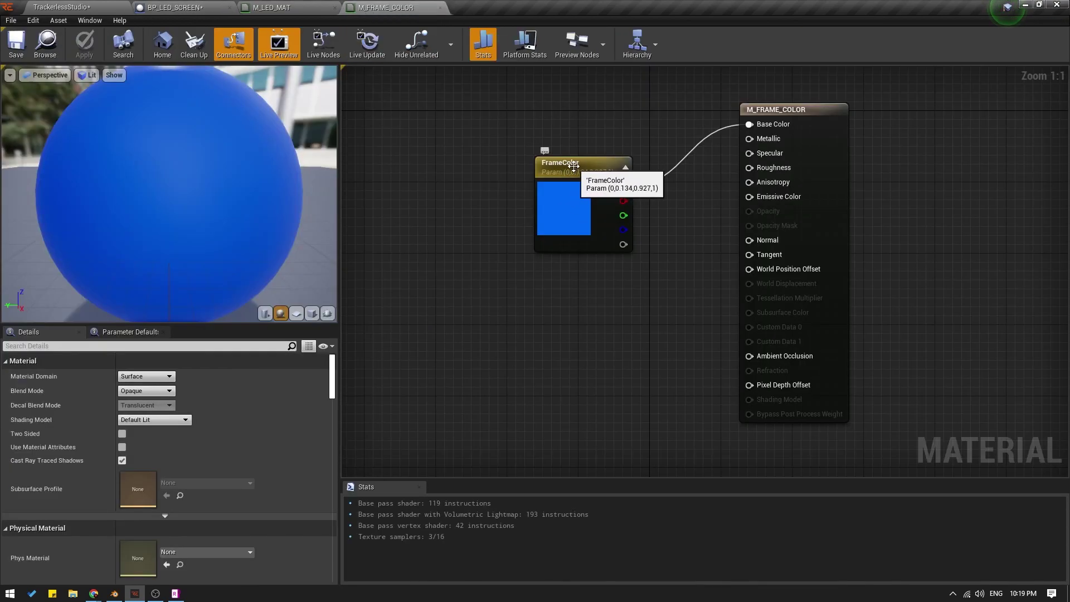
left_click(573, 165)
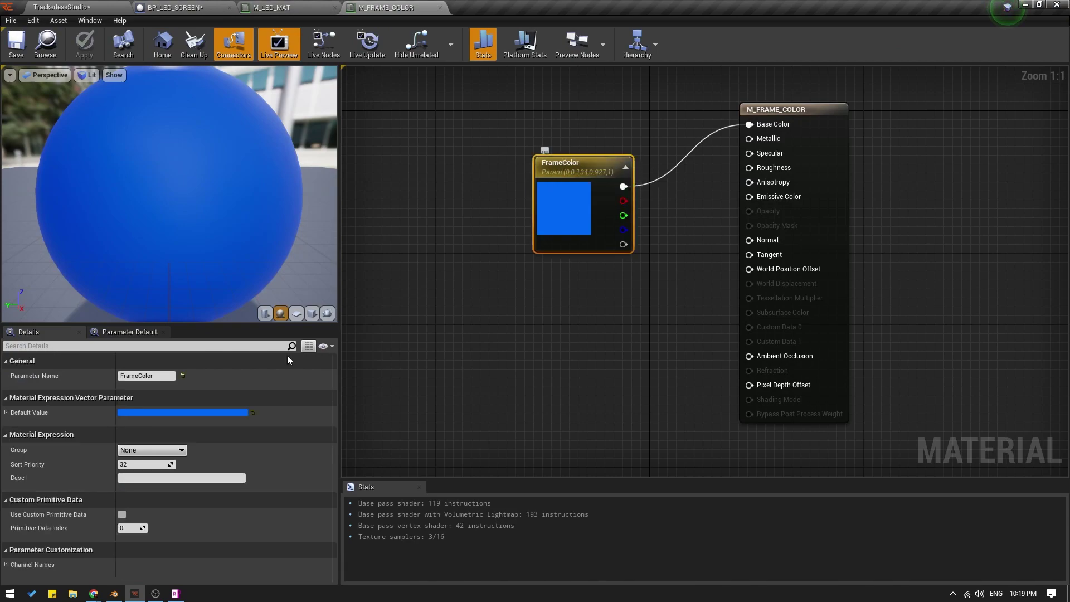
left_click_drag(153, 375, 103, 375)
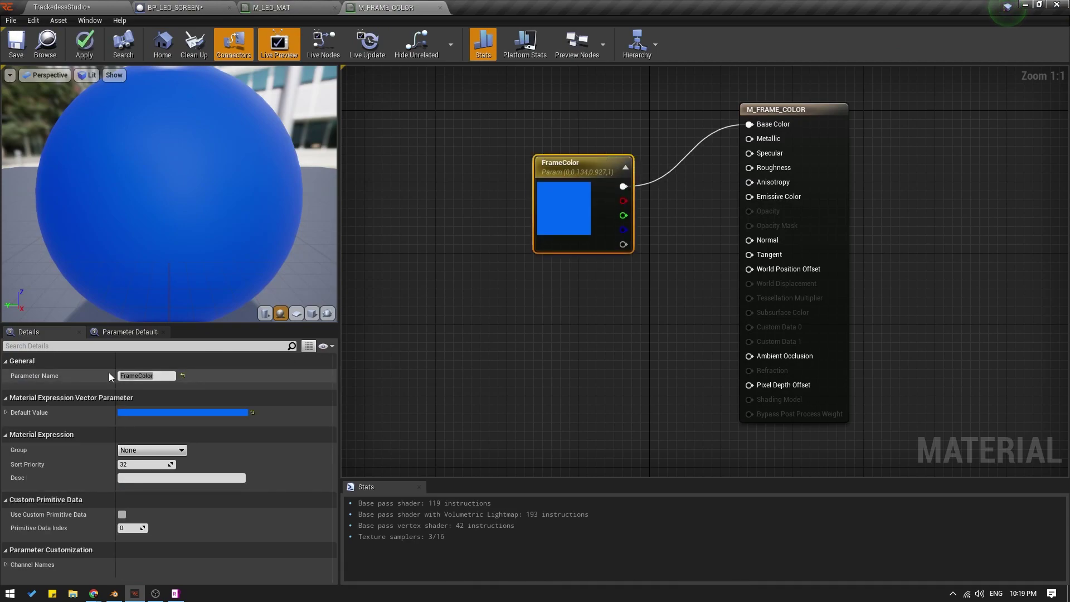
left_click(174, 7)
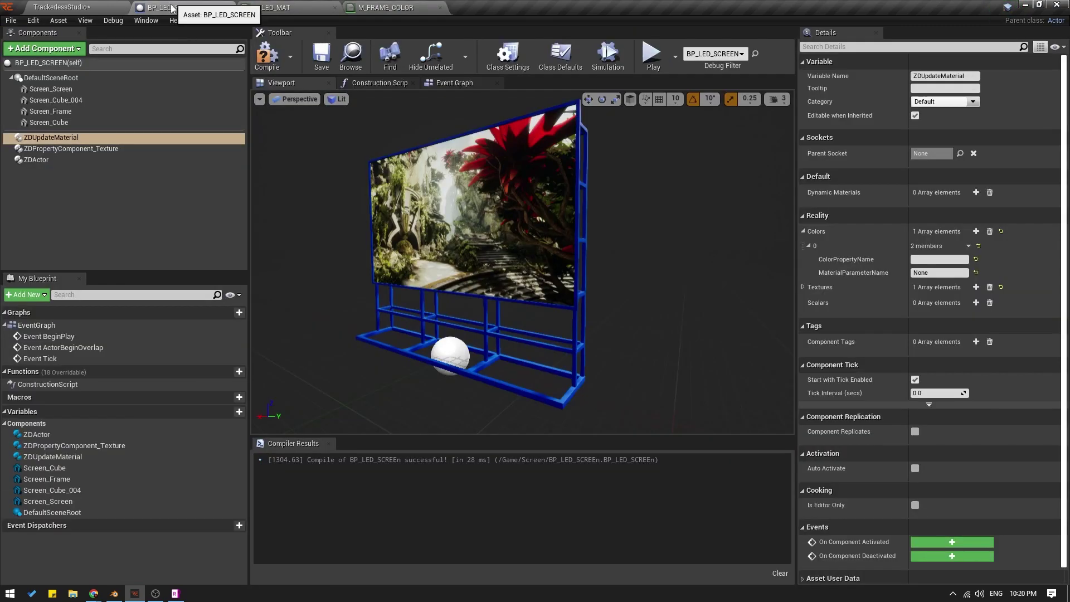
left_click(42, 139)
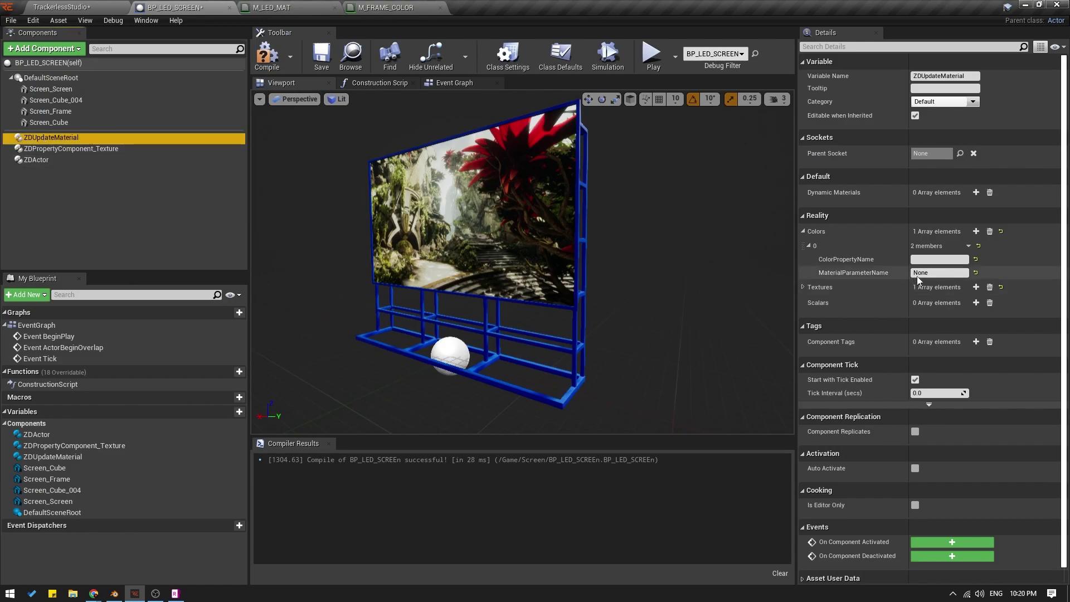
left_click(942, 273)
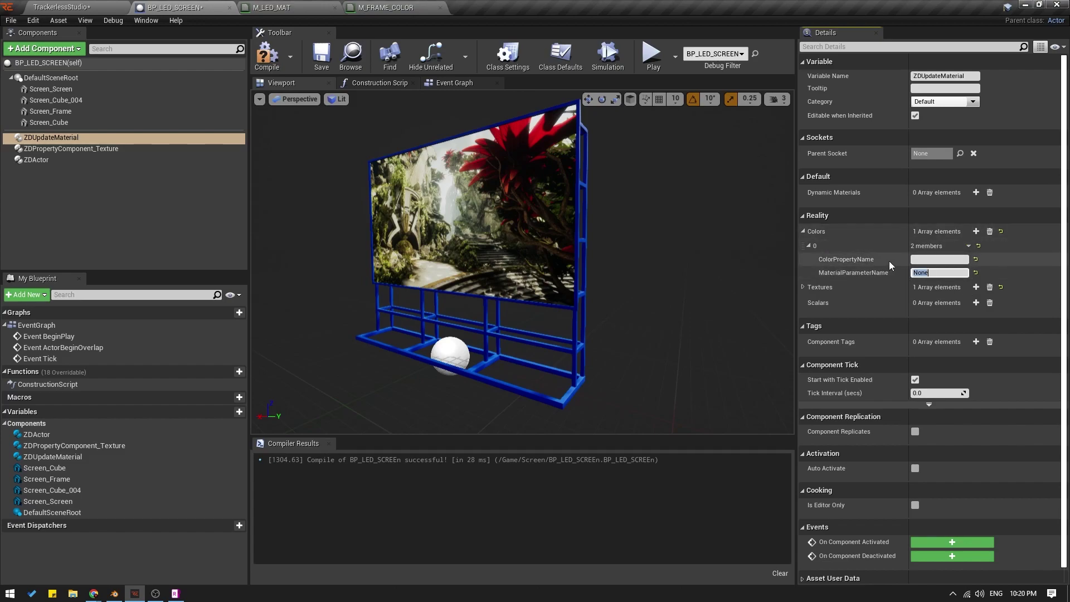
type("FrameColor")
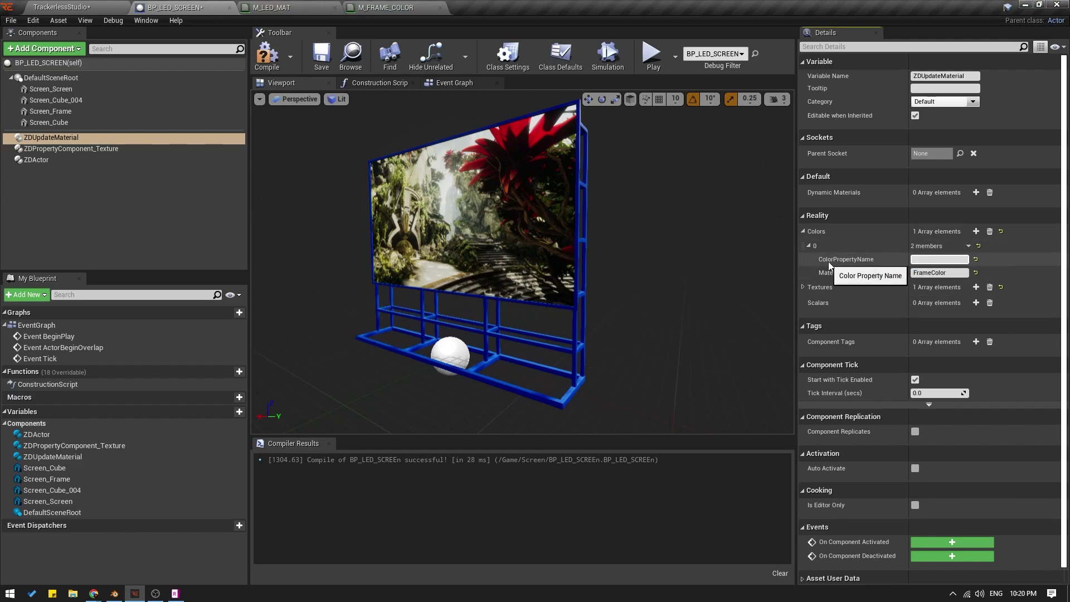
- Set the color element's ColorPropertyName to Color in the ZDUpdateMaterial component
left_click(914, 258)
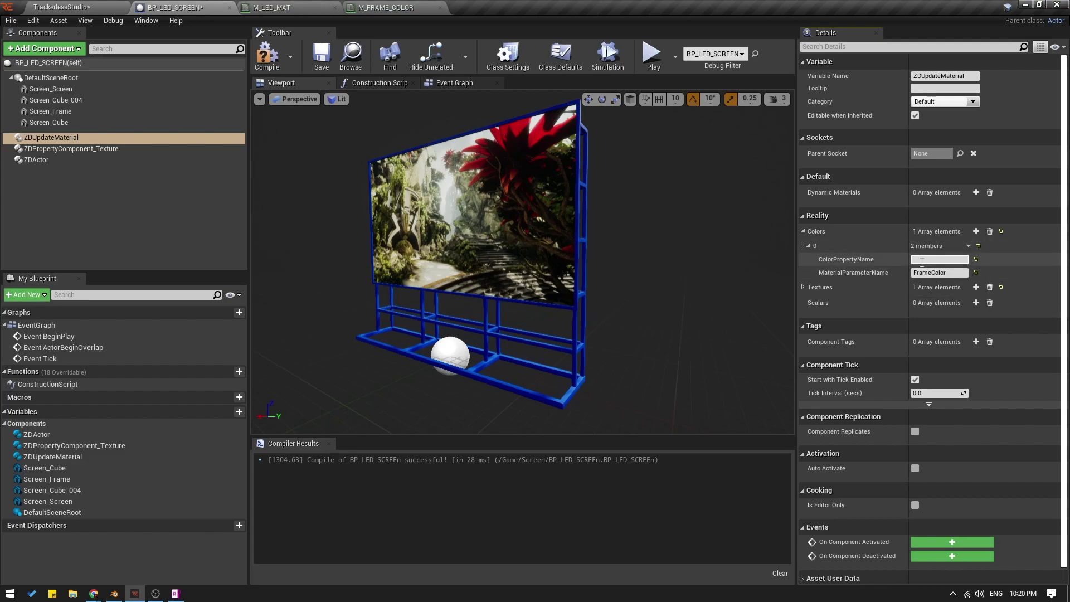
left_click(923, 259)
key("Return")
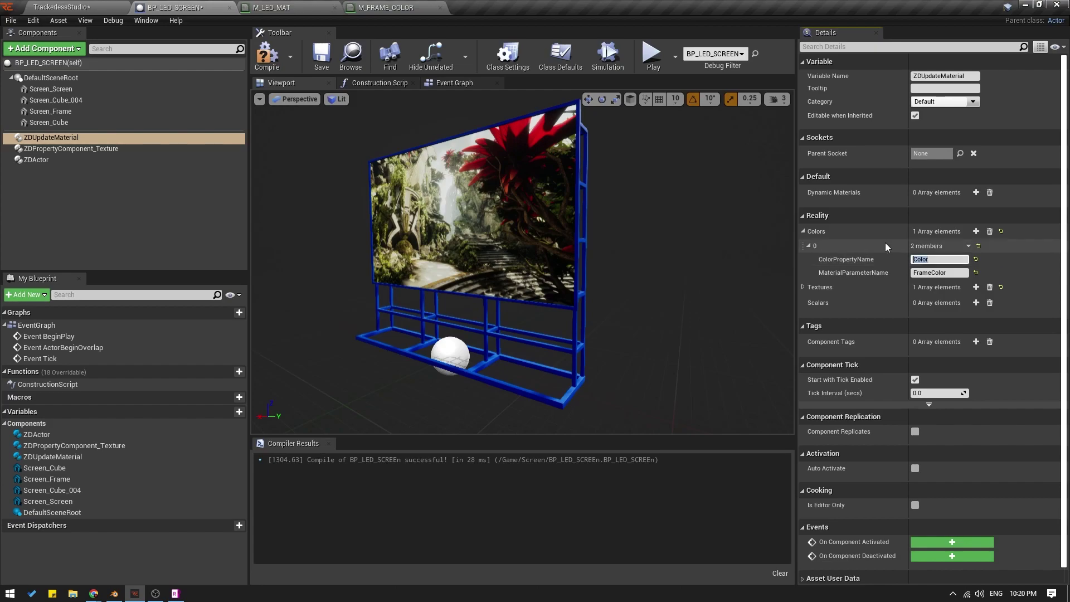
left_click(599, 196)
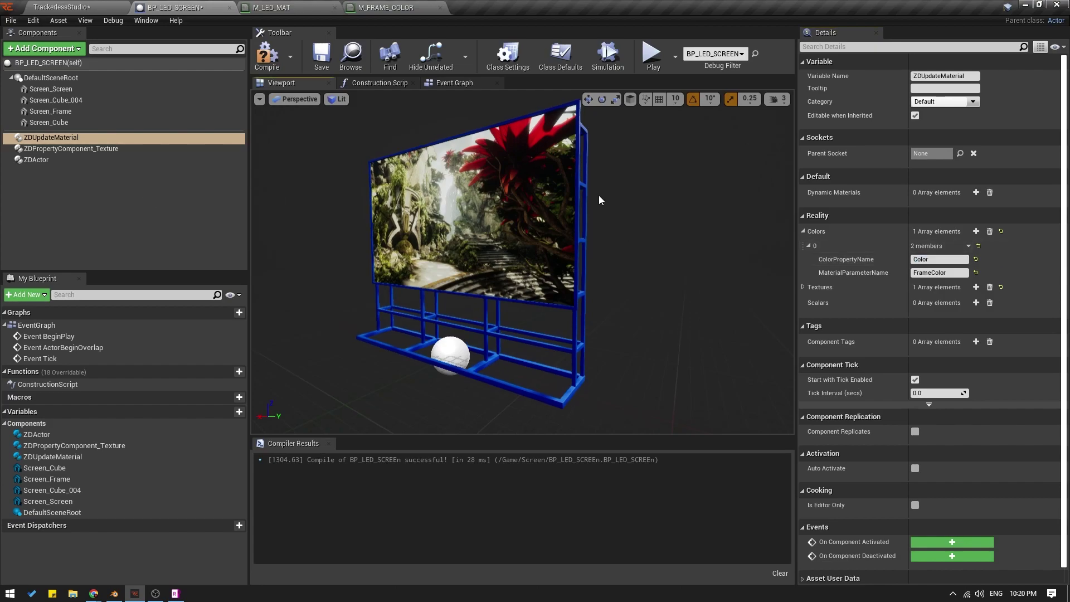
- Add a ZDProperty Component Color to the BP_LED_SCREEN blueprint, keeping its default name
left_click(67, 53)
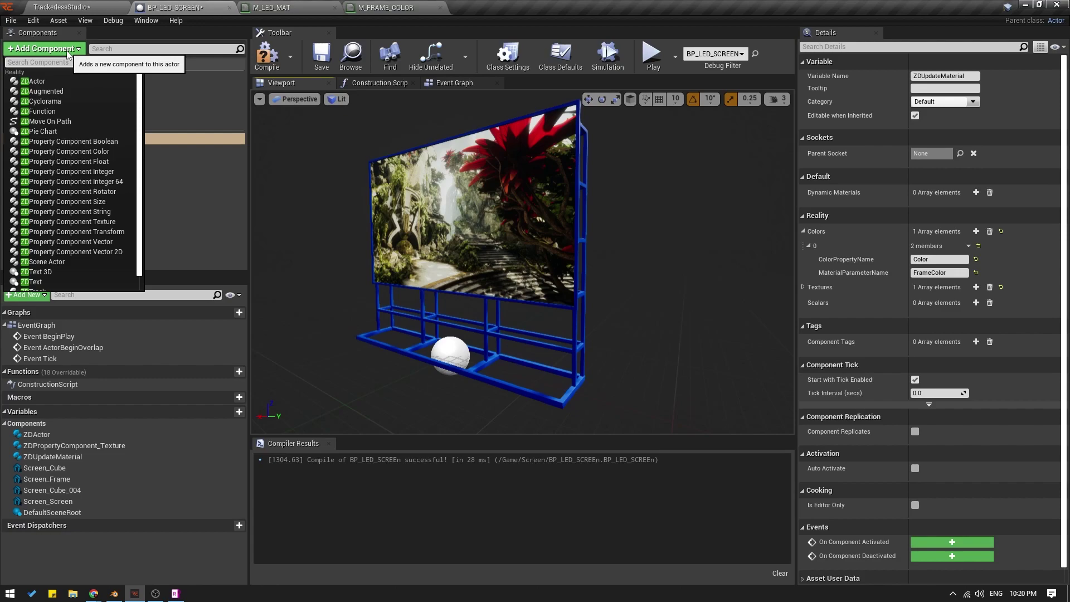
type("z")
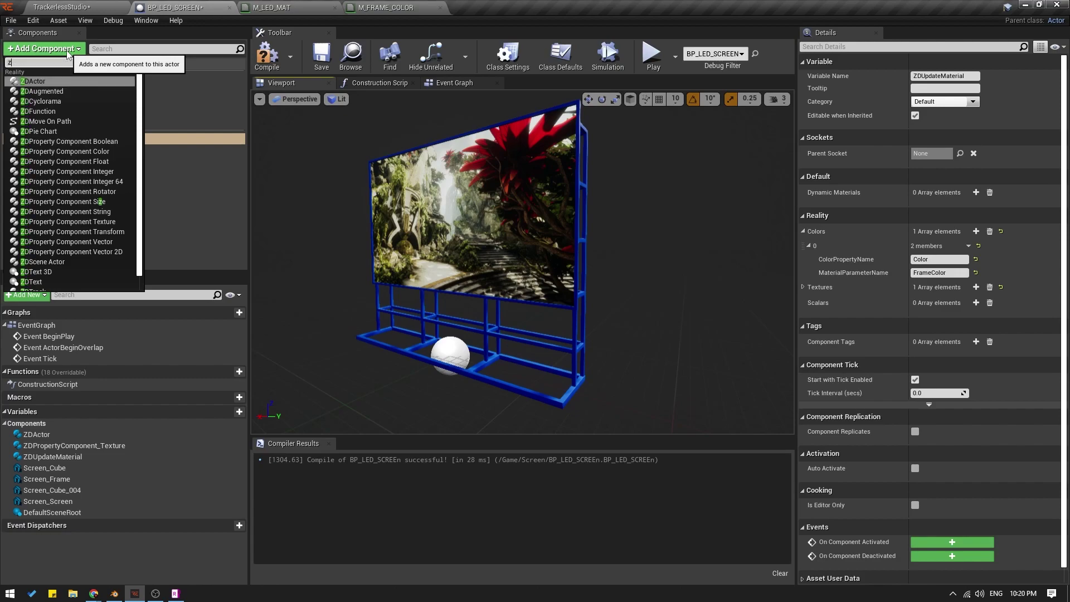
type("d")
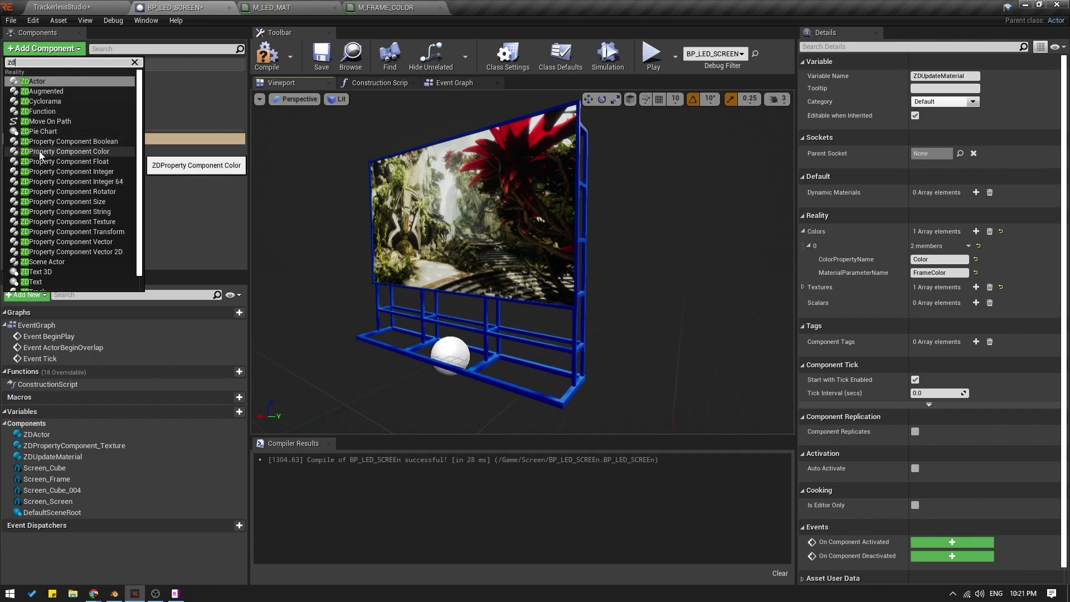
left_click(102, 154)
key("Return")
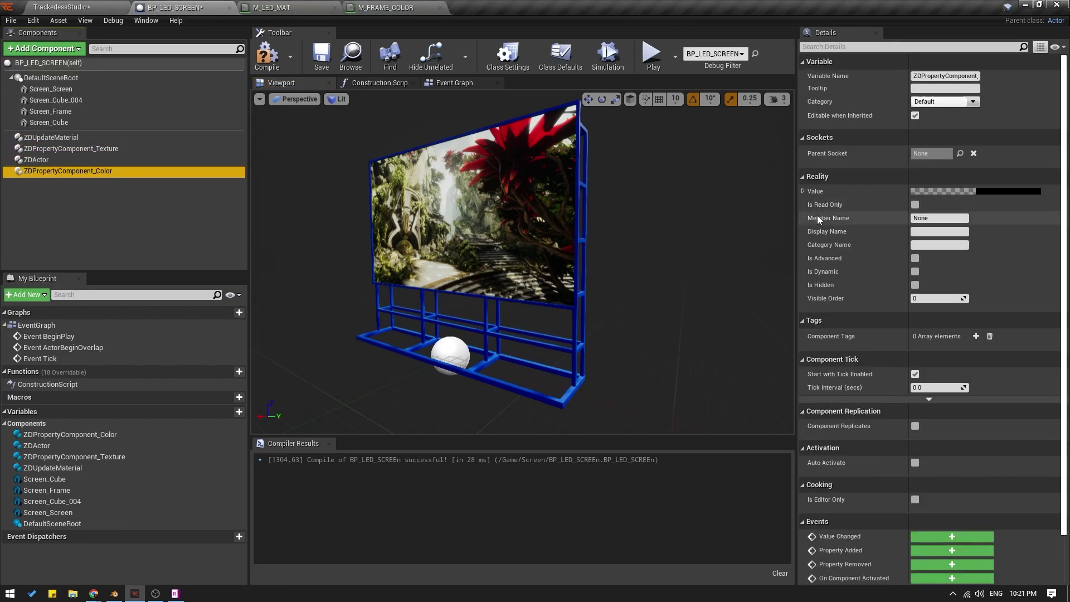
- Set the Member Name of the ZDPropertyComponent_Color component to Color
left_click(919, 218)
type("Color")
key("Return")
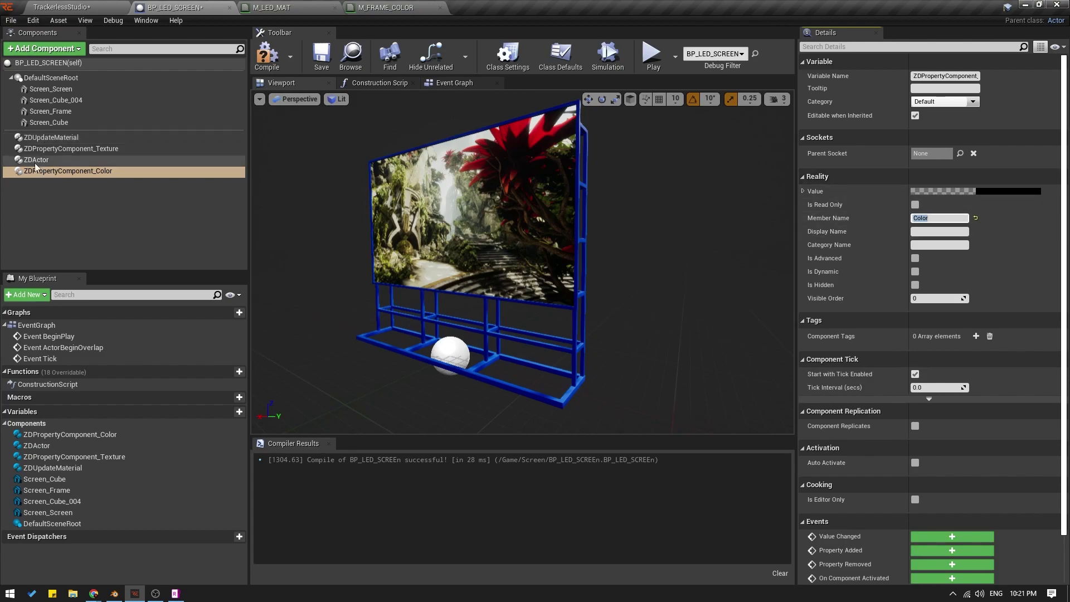
- Change the ColorPropertyName of the ZDUpdateMaterial color element to ColorChange
left_click(58, 139)
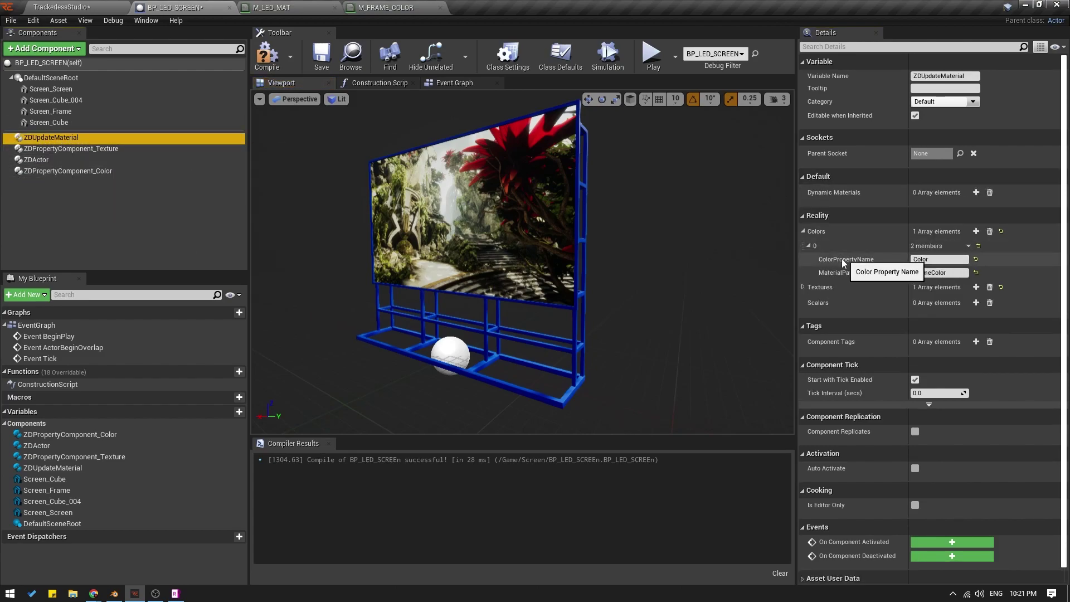
left_click(938, 259)
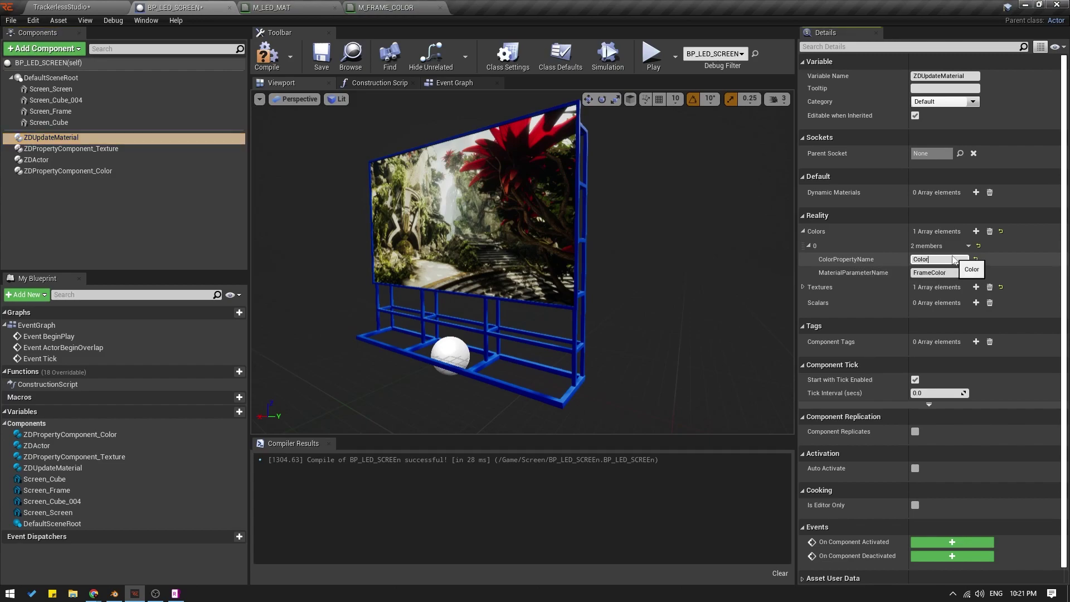
key("Return")
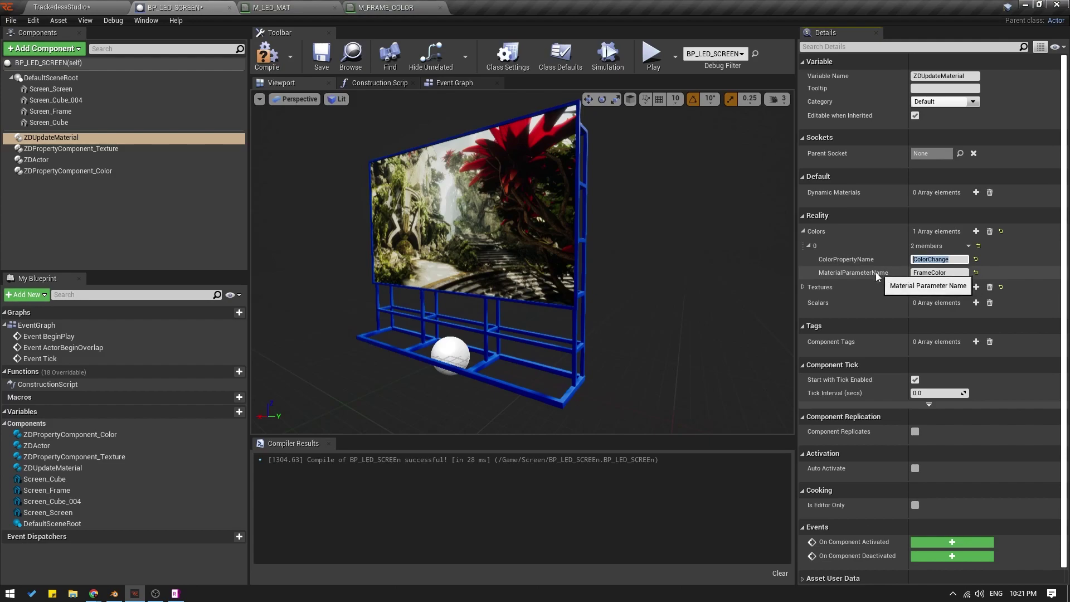
- Set the Member Name of the ZDPropertyComponent_Color component to ColorChange, matching the property name in ZDUpdateMaterial
left_click(83, 189)
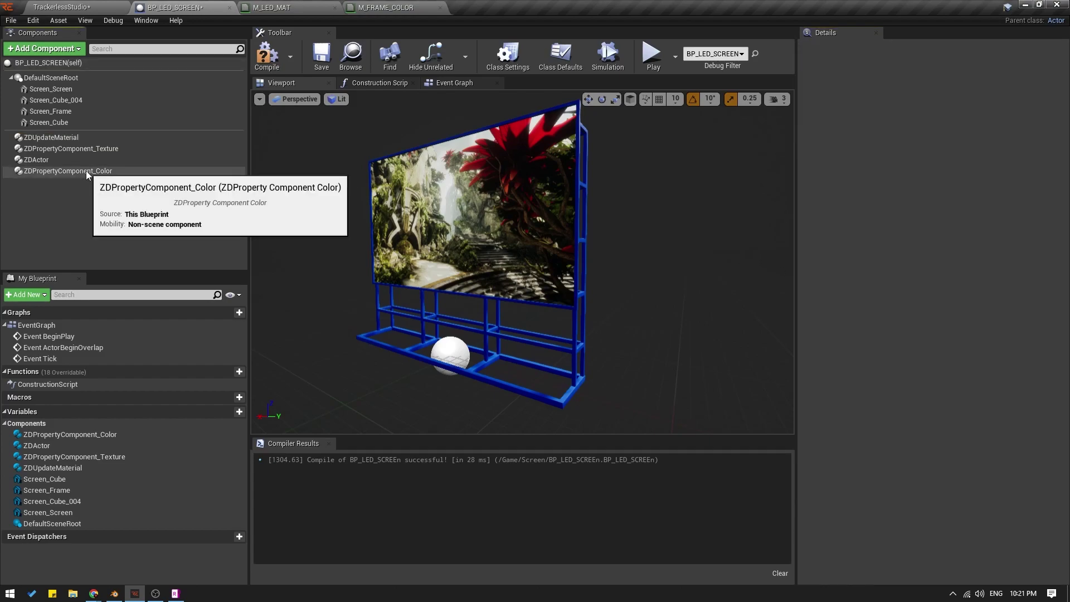
left_click(86, 170)
left_click(939, 217)
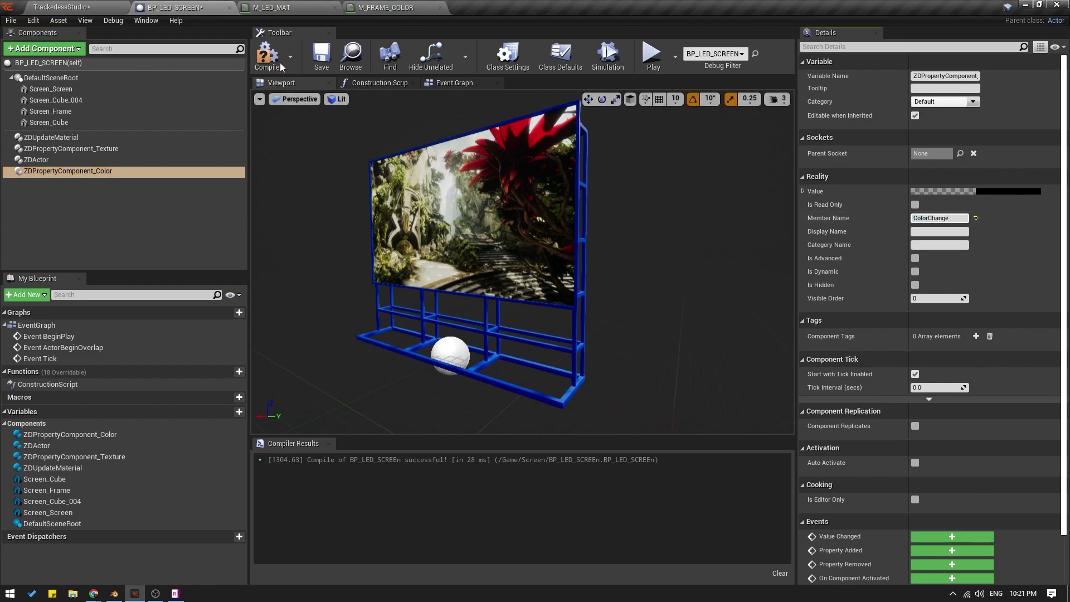
left_click(55, 192)
left_click(72, 172)
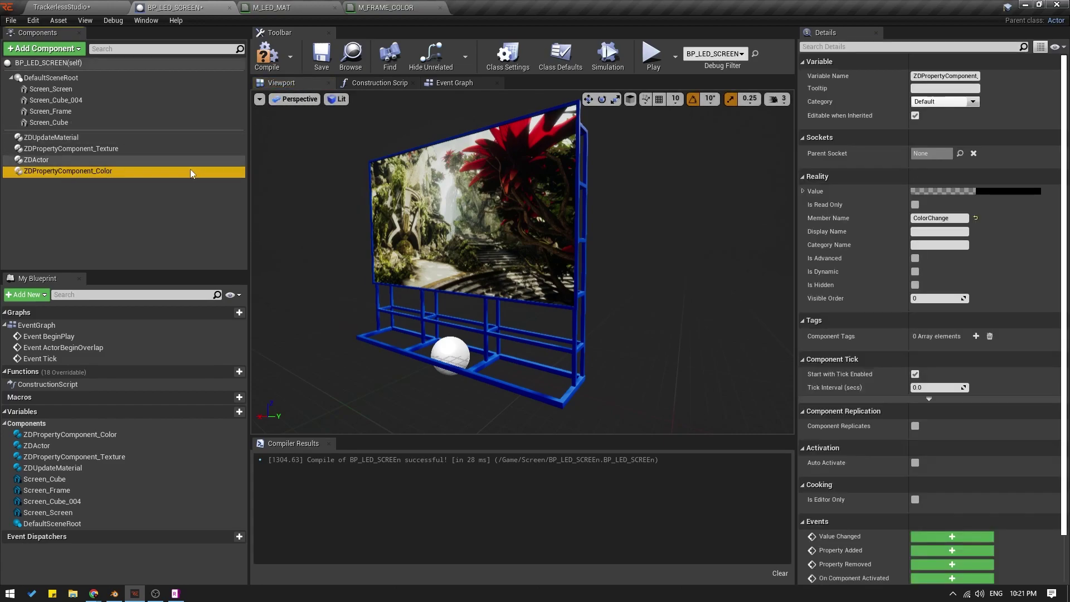
- Set the default Value of ZDPropertyComponent_Color to the frame's blue by sampling the model with the eyedropper
left_click(1007, 191)
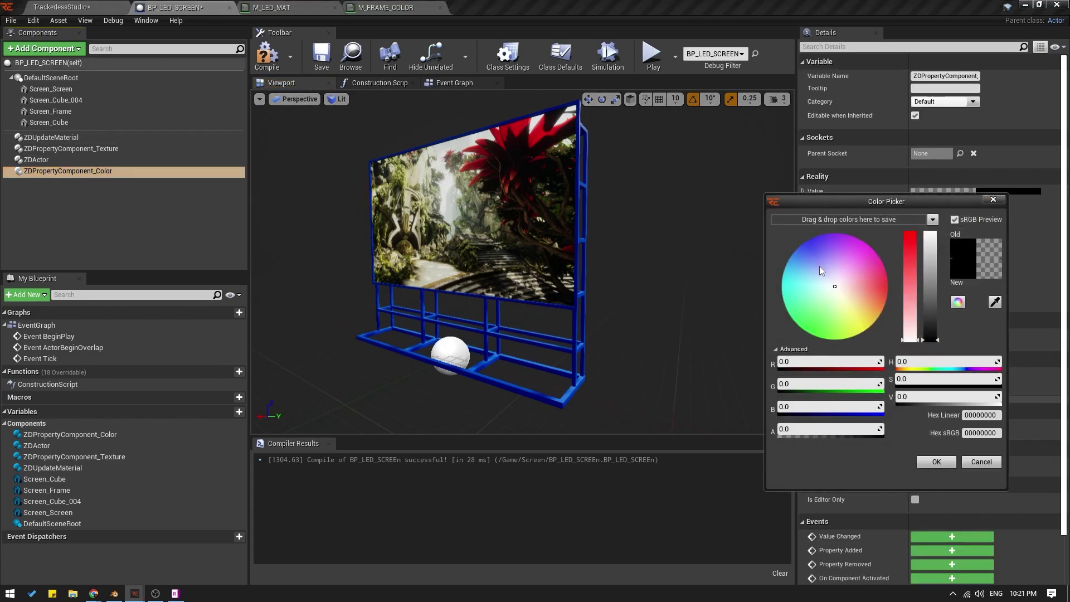
left_click(817, 251)
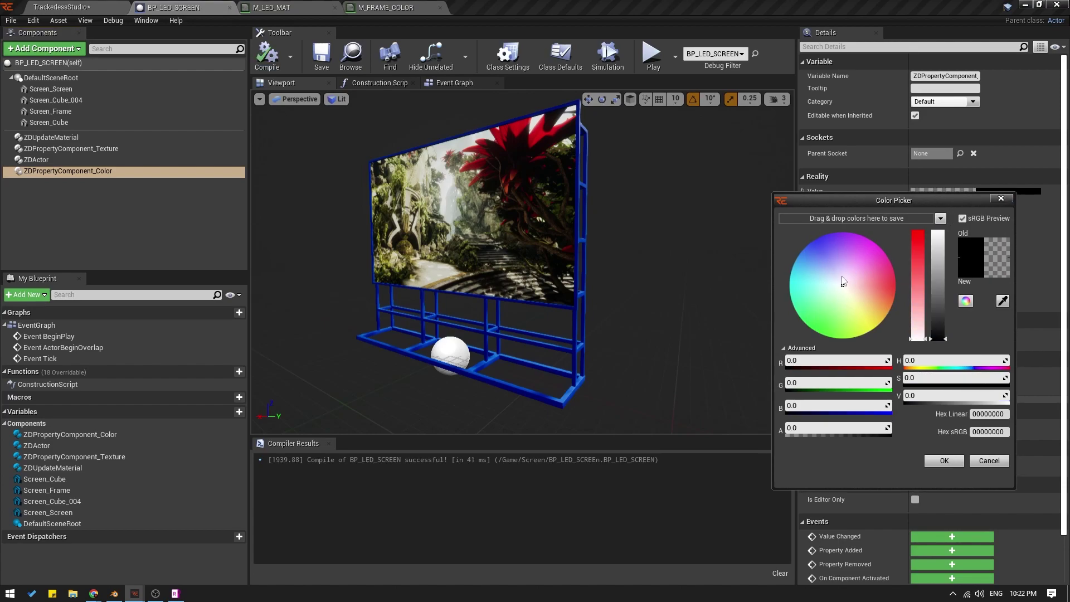
left_click(830, 252)
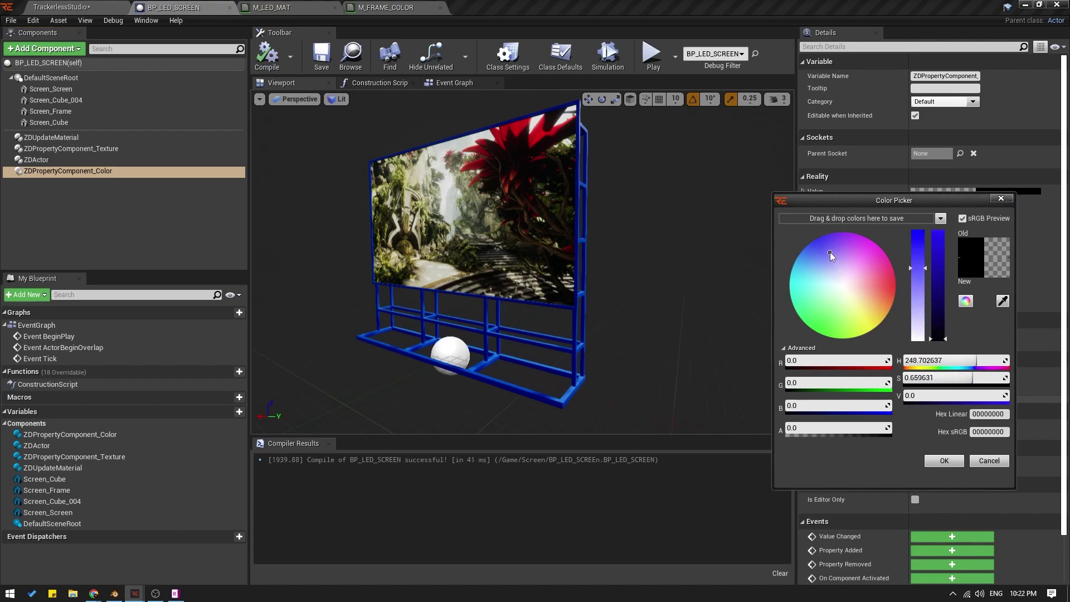
left_click(1003, 301)
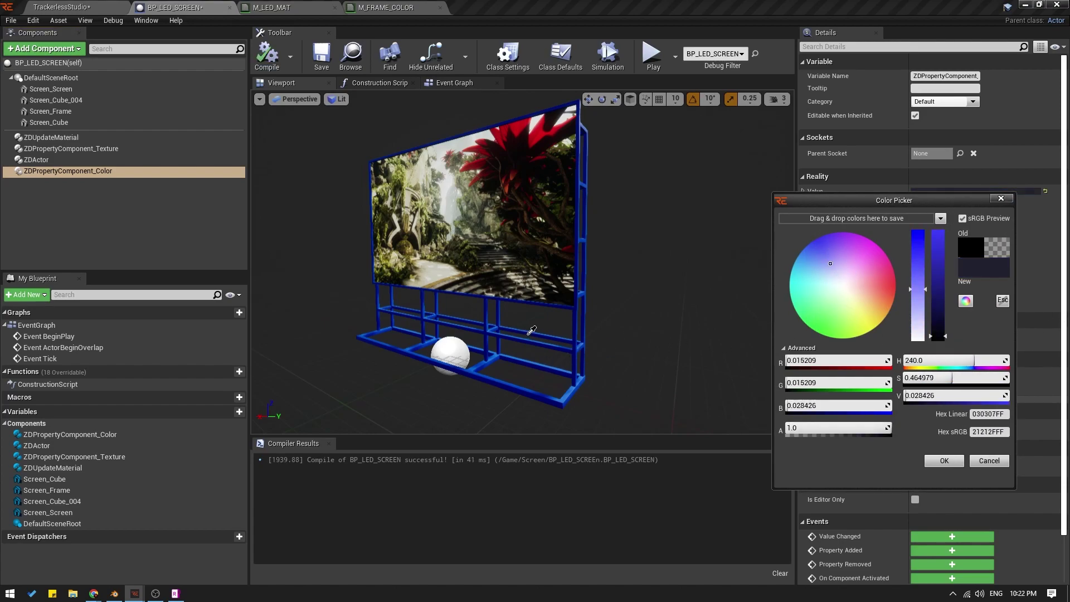
left_click(584, 292)
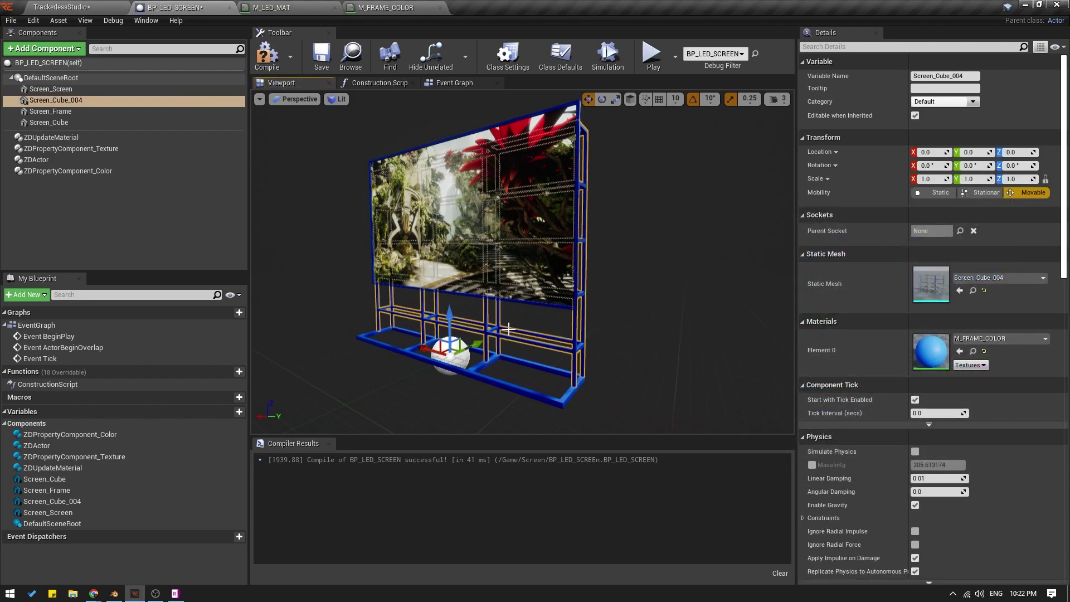
left_click(67, 170)
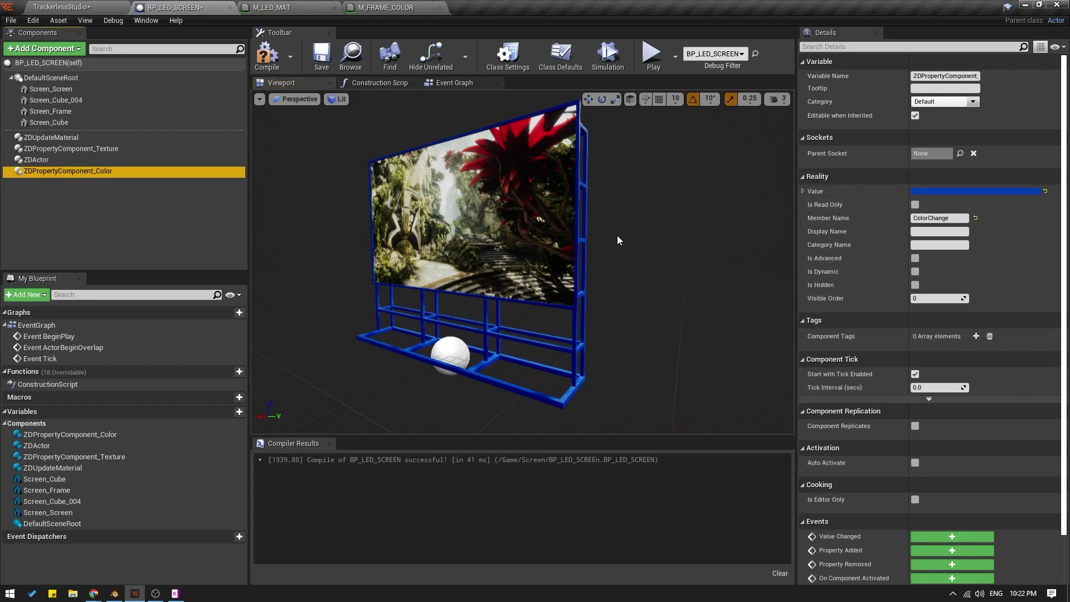
- Save the BP_LED_SCREEN blueprint and start playing the TrackerlessStudio level
left_click(322, 56)
left_click(83, 7)
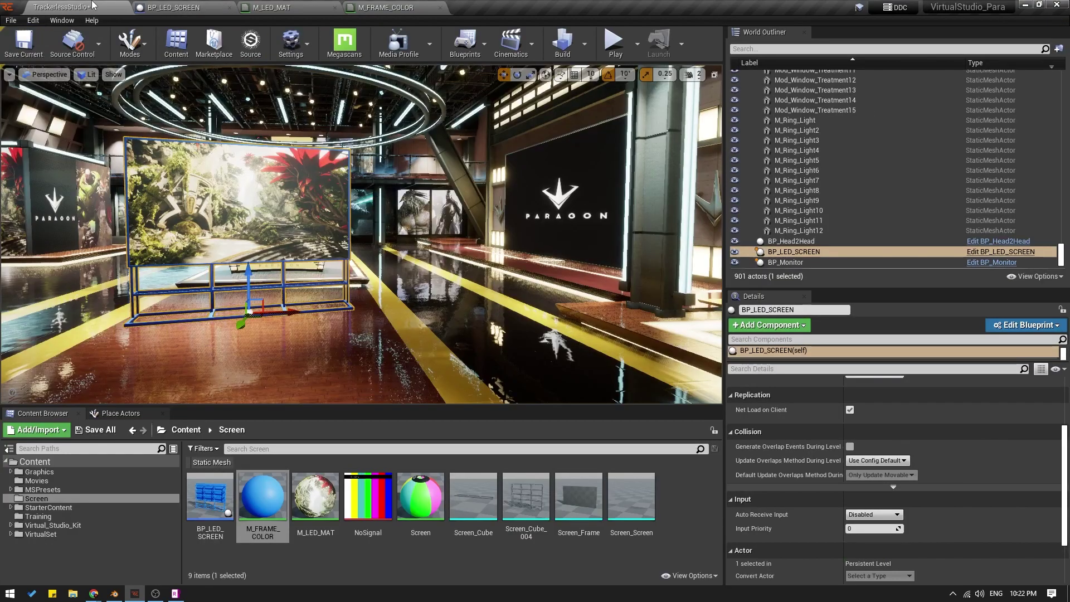
left_click(613, 40)
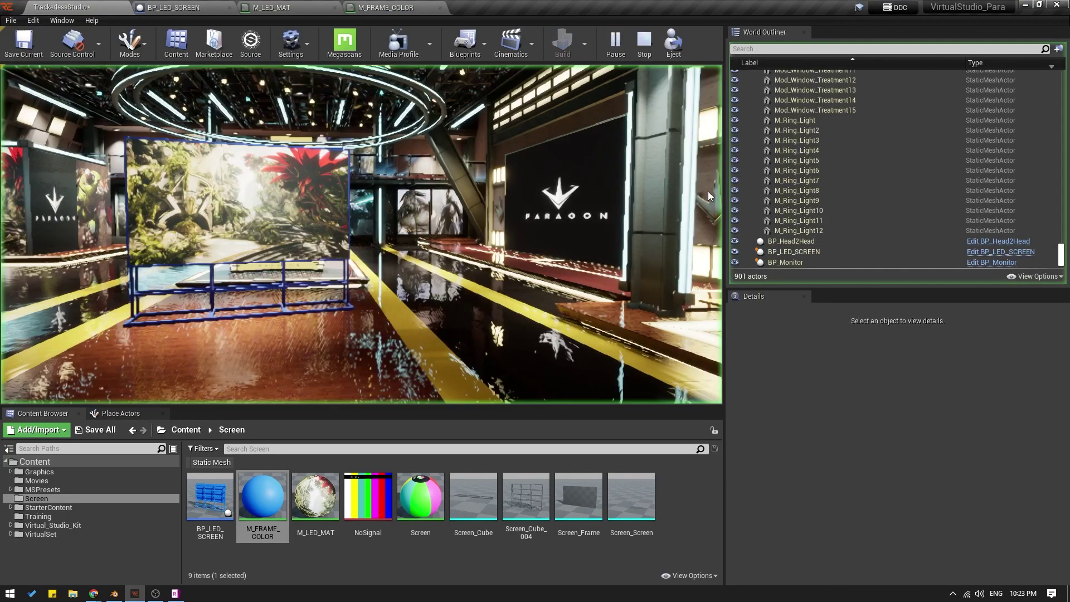
- Switch to RealityHub and set the LED_SCREEN node's ColorChange to a yellow of R 0.969, G 0.757, B 0.306
key("alt+Tab")
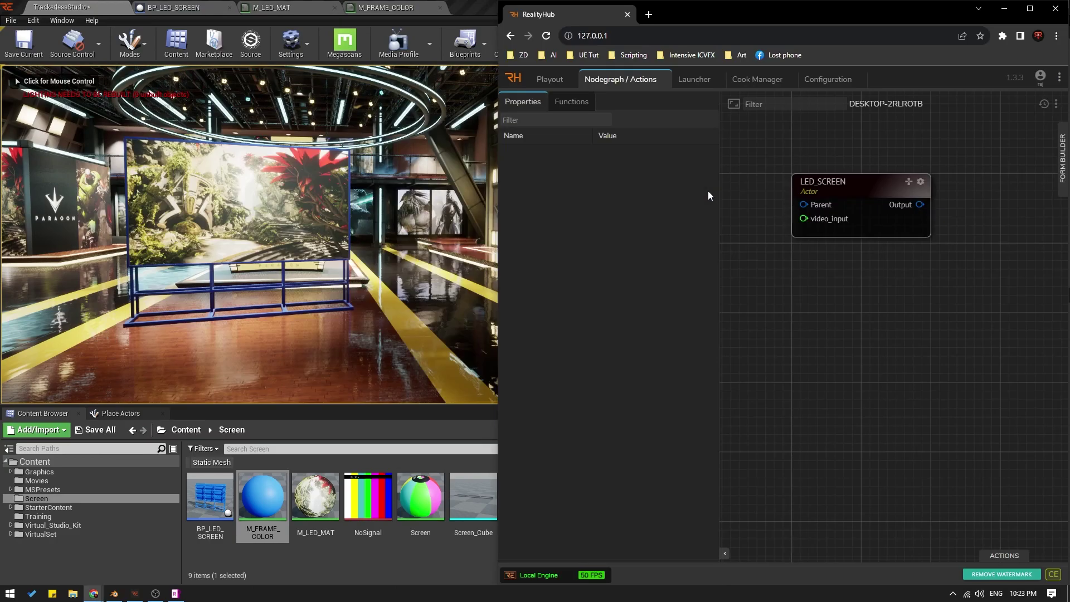
left_click_drag(849, 191, 882, 224)
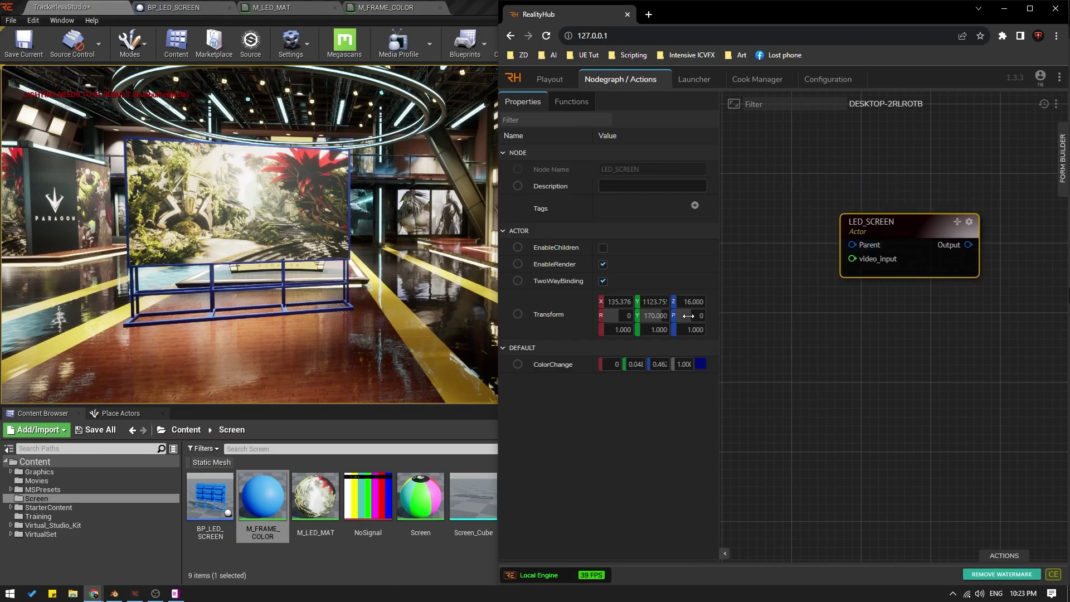
left_click_drag(719, 341, 739, 341)
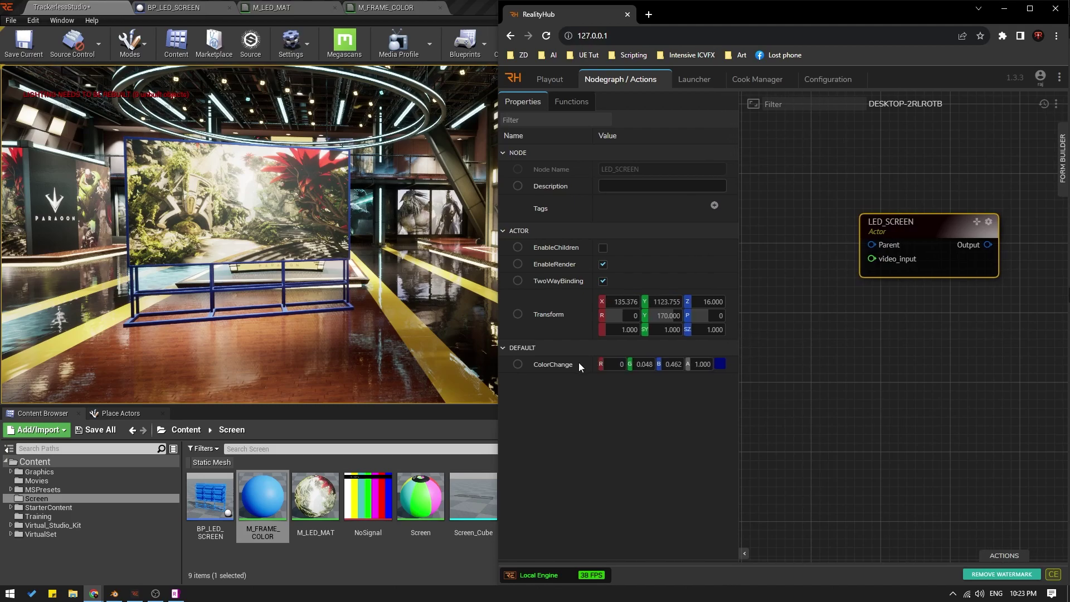
left_click(720, 365)
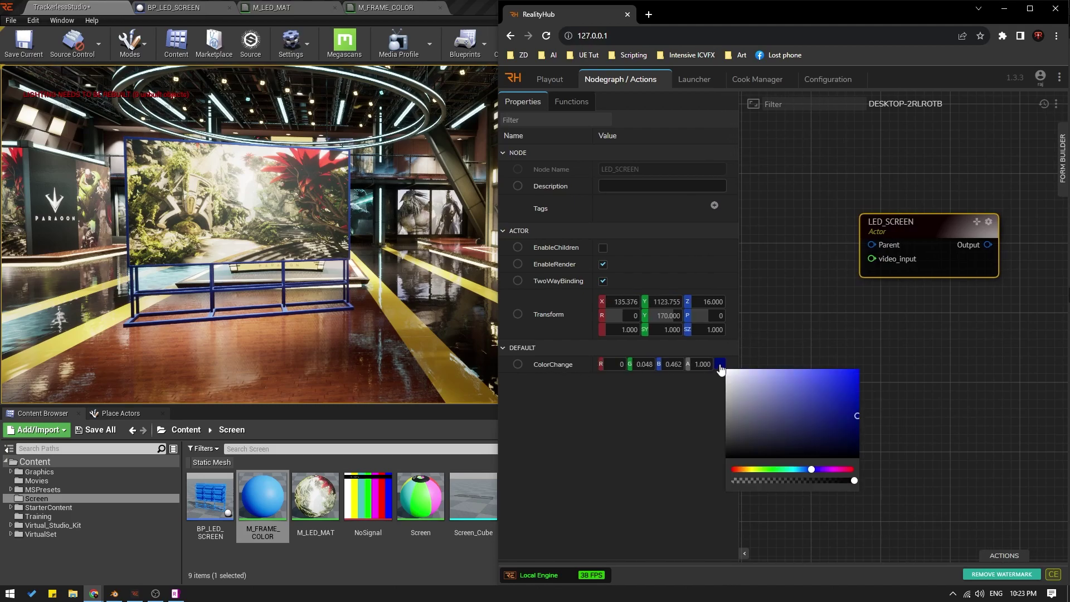
left_click_drag(752, 443, 844, 368)
left_click(746, 470)
left_click_drag(770, 420, 815, 369)
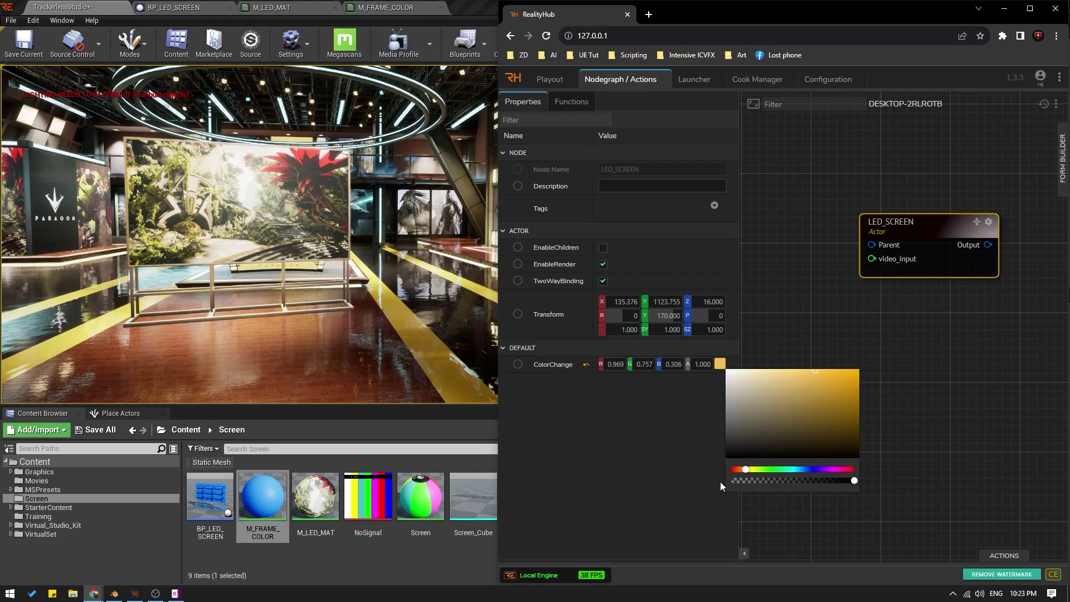
- Change the LED_SCREEN node's ColorChange to a turquoise of R 0.078, G 1.000, B 0.773
left_click_drag(746, 470, 819, 470)
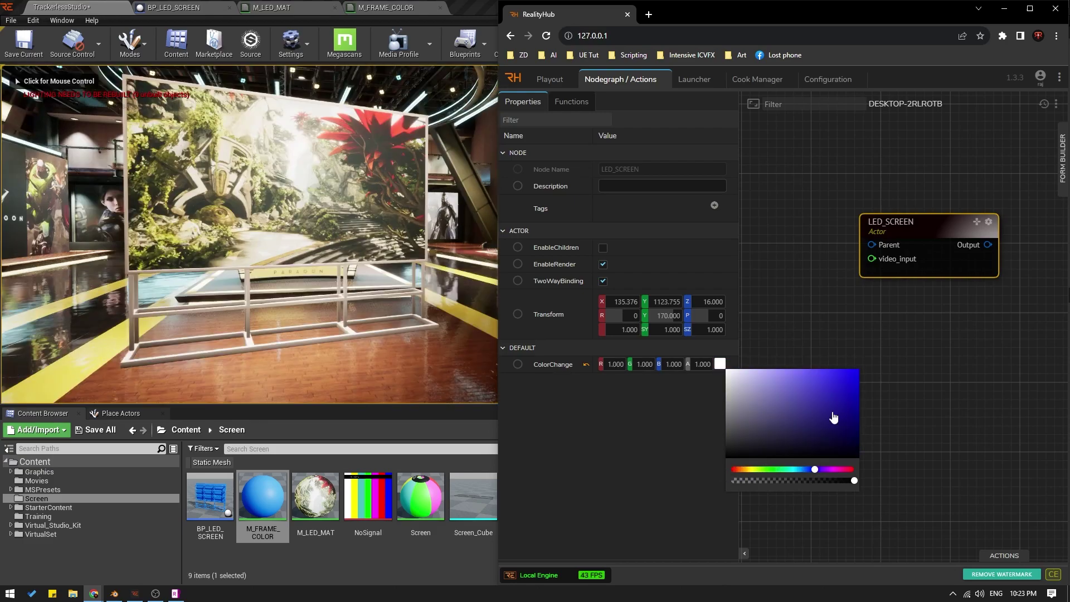
left_click_drag(833, 418, 858, 422)
left_click_drag(813, 468, 788, 470)
left_click_drag(825, 406, 848, 358)
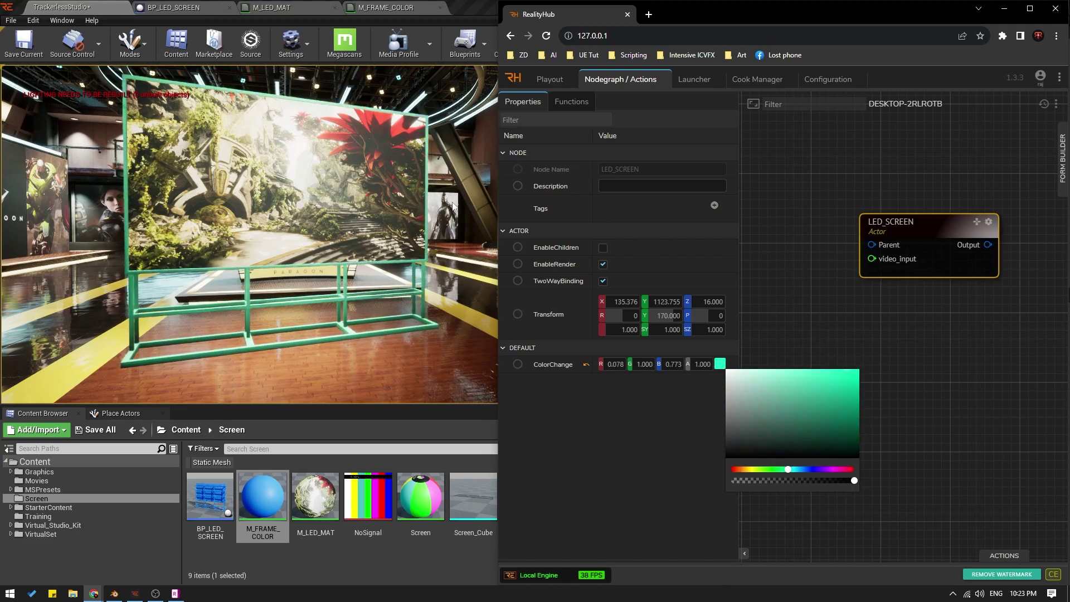
- Add a MediaInput node to the nodegraph, feeding the video_input of the LED_SCREEN node
left_click_drag(927, 221, 968, 155)
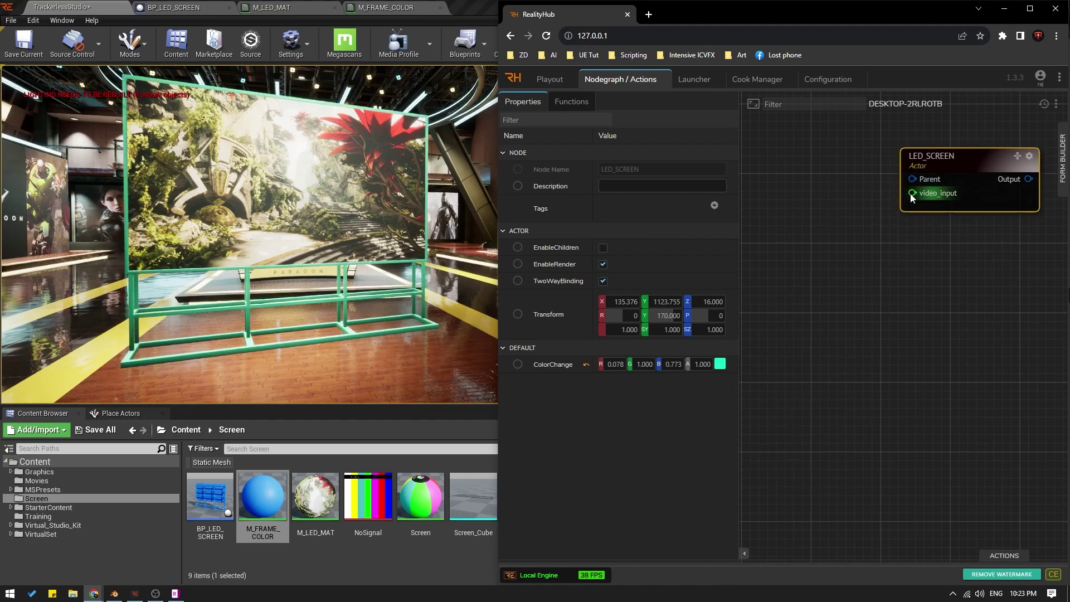
left_click_drag(912, 198, 857, 245)
type("media")
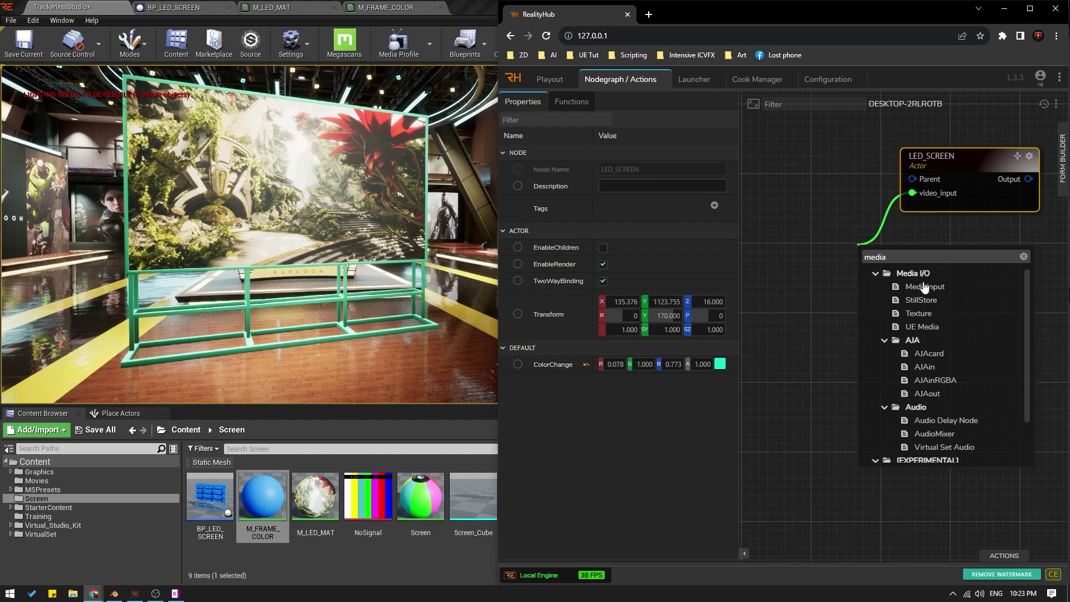
left_click(925, 287)
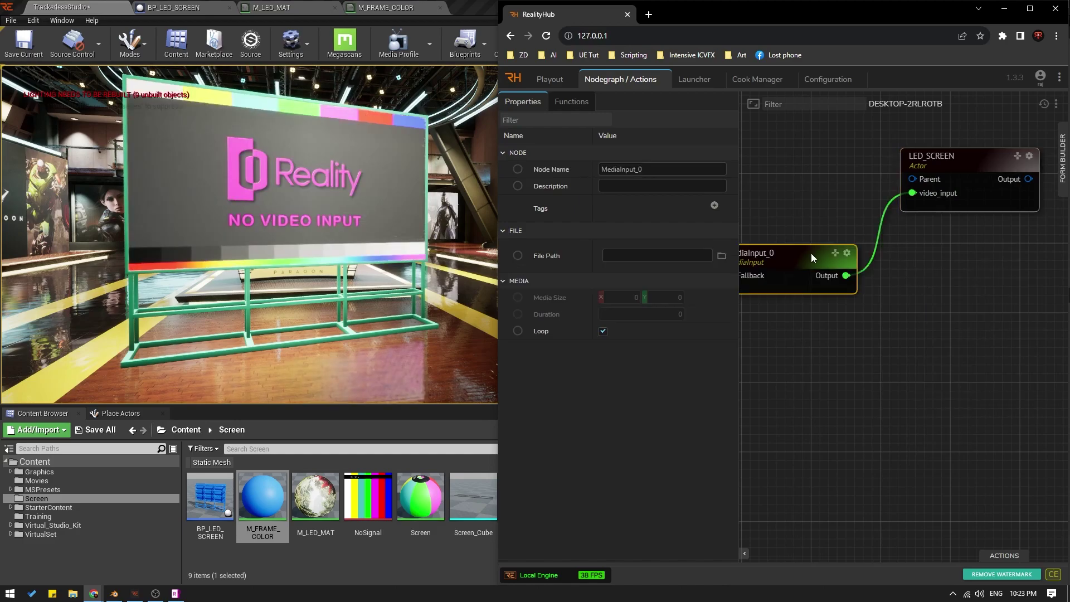
- Browse the shared folders for a media file for the MediaInput node's File Path
left_click(723, 257)
left_click(619, 261)
scroll(801, 384, "down", 3)
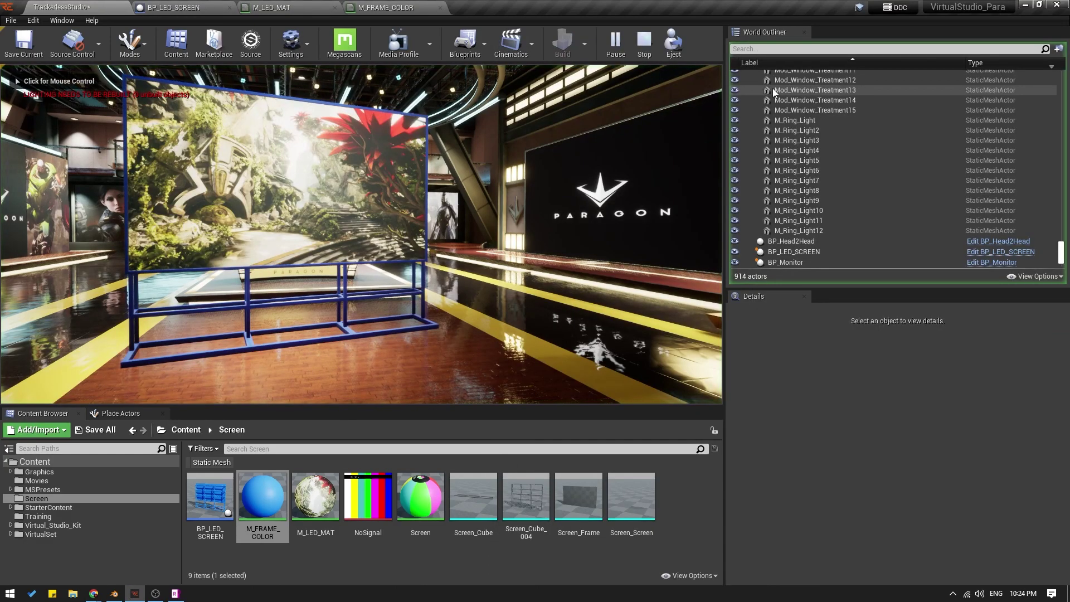
- Stop the play session and, in BP_LED_SCREEN, duplicate Screen_Screen and Screen_Frame together about 158 units above the originals
key("Escape")
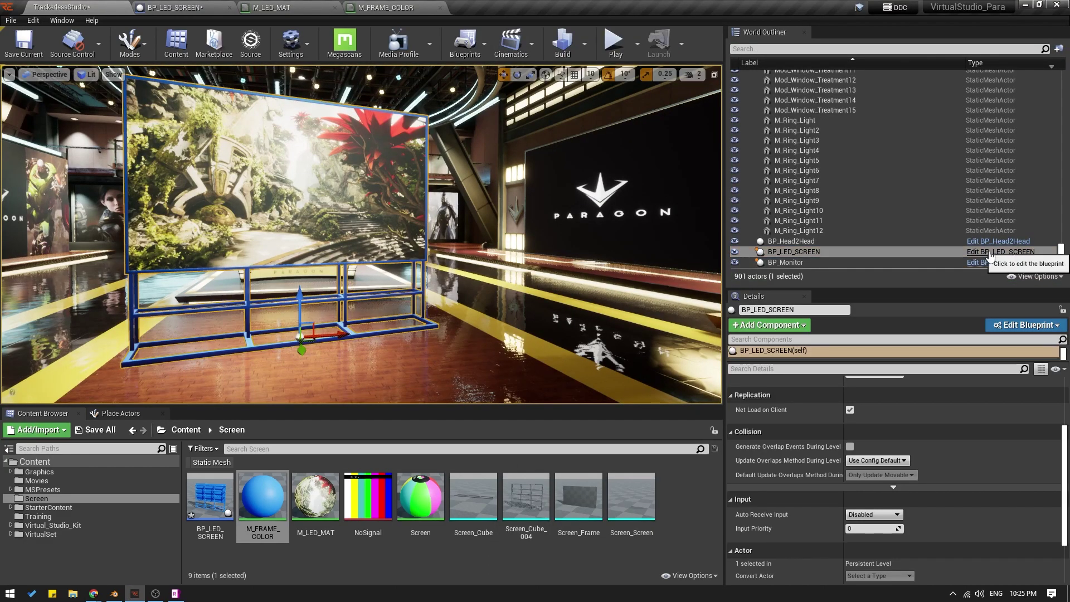
left_click(1000, 251)
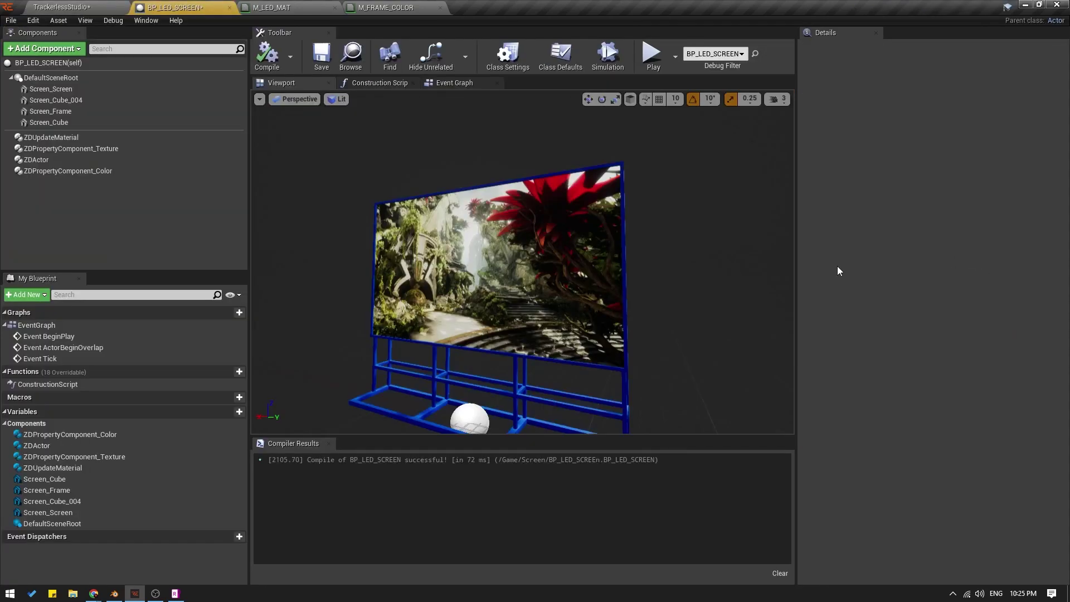
left_click(417, 196)
left_click(484, 214)
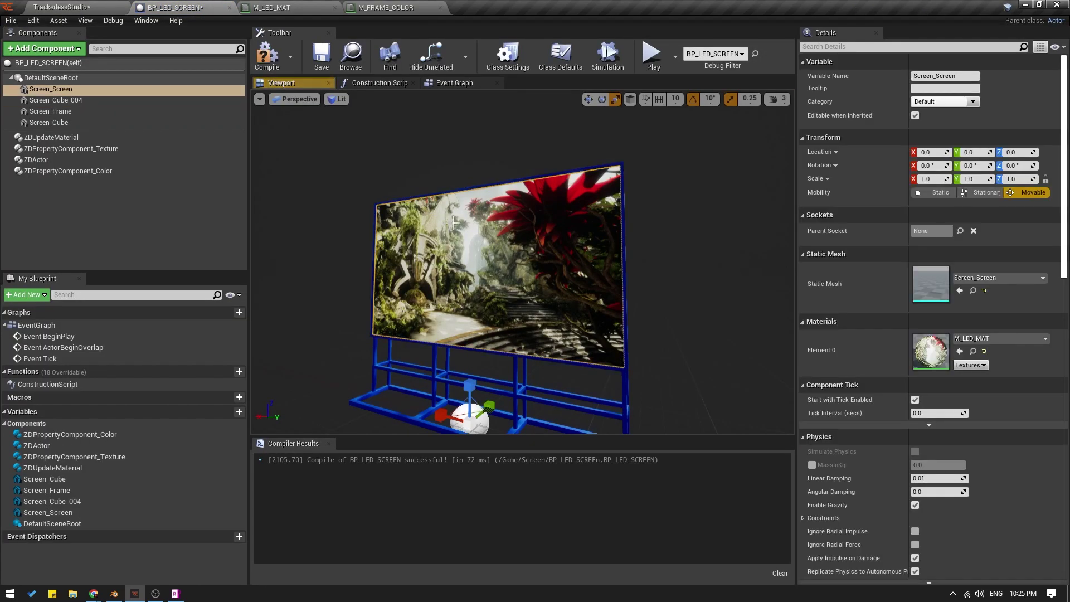
left_click(623, 174, "ctrl")
scroll(613, 206, "down", 5)
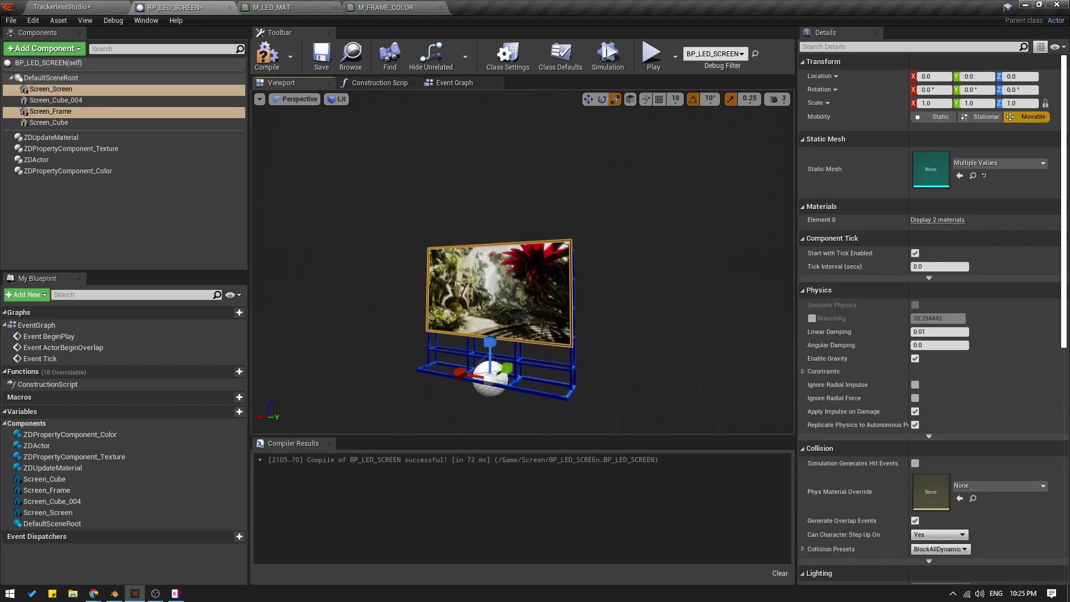
key("w")
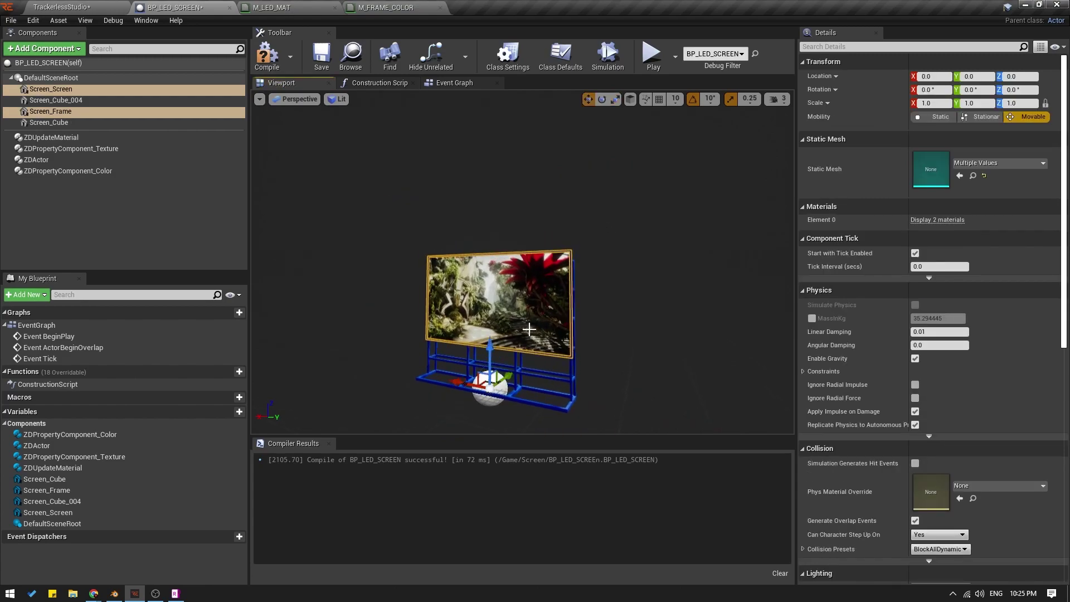
left_click_drag(482, 346, 481, 248, "alt")
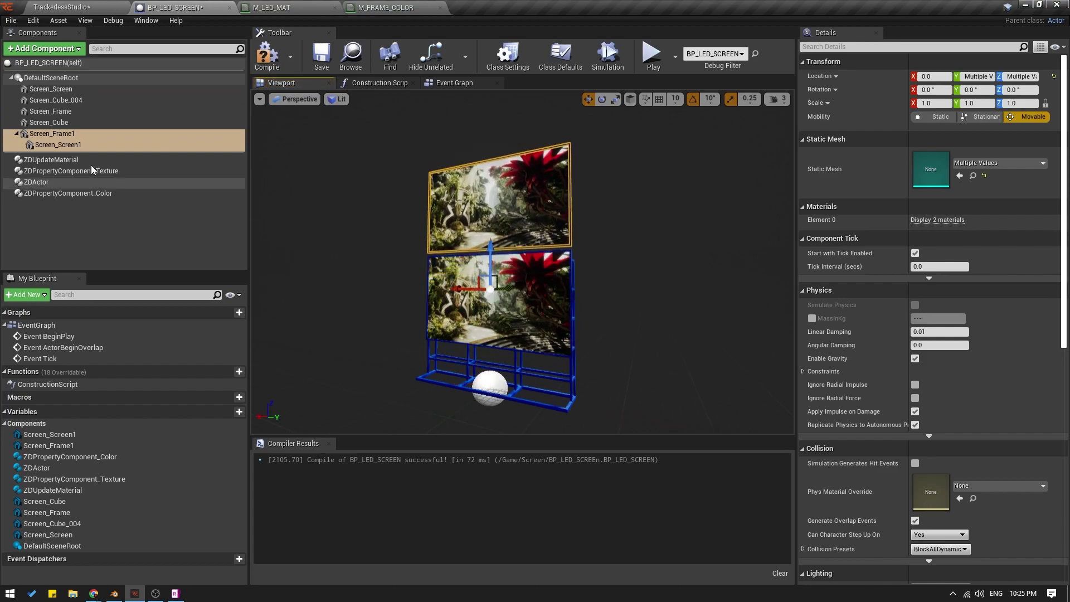
- With rotation and scale snapping off, scale Screen_Frame1 to about 0.623 in X and Z and raise it to about Z 183
left_click(95, 134)
left_click(693, 97)
left_click(729, 99)
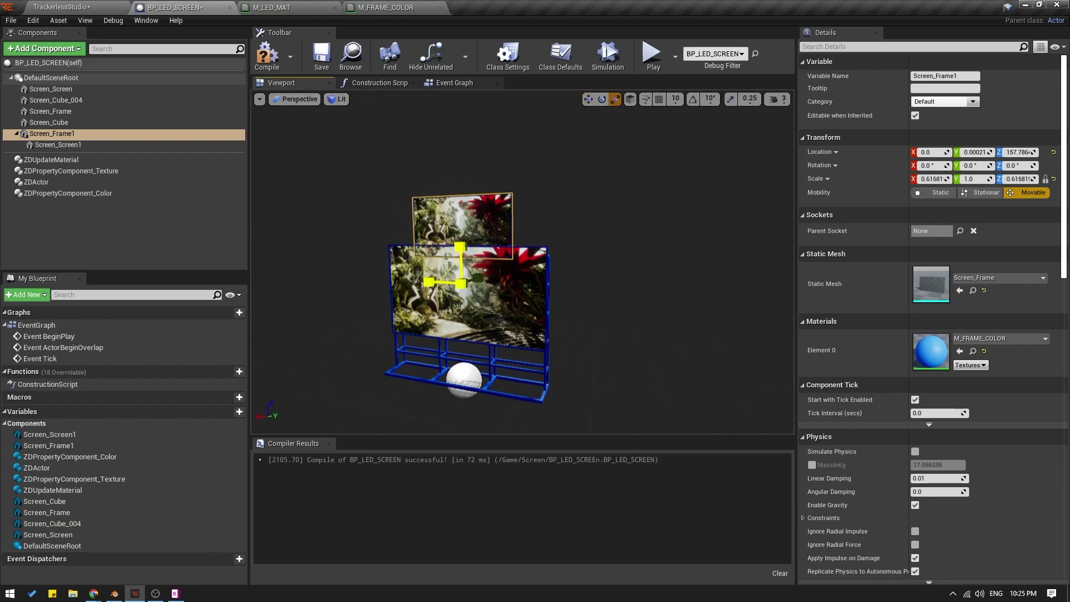
key("w")
left_click_drag(461, 245, 461, 227)
right_click_drag(586, 259, 650, 246)
scroll(666, 234, "down", 4)
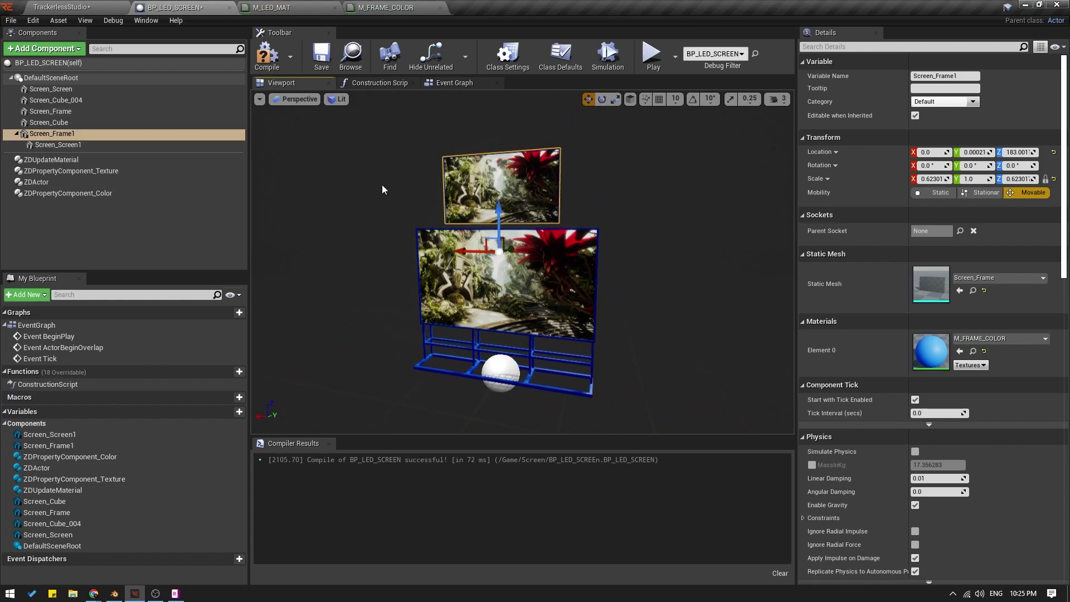
- Save the blueprint with its second screen and play the studio level again
left_click(322, 56)
left_click(64, 7)
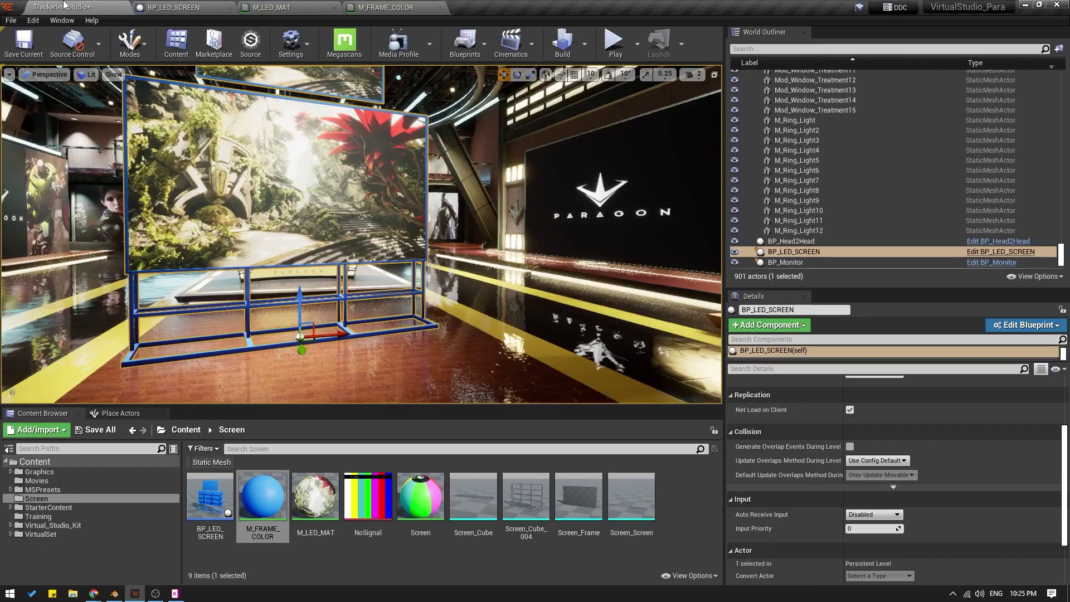
left_click(614, 42)
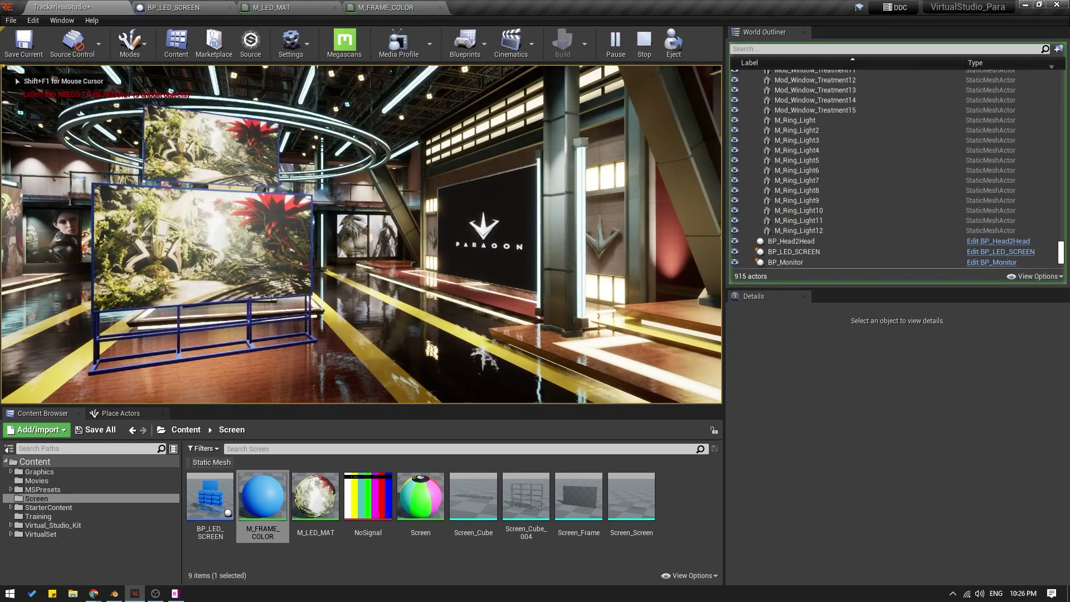
- In RealityHub, add a new MediaInput node connected to the LED_SCREEN node's video_input and arrange the nodes
key("alt+Tab")
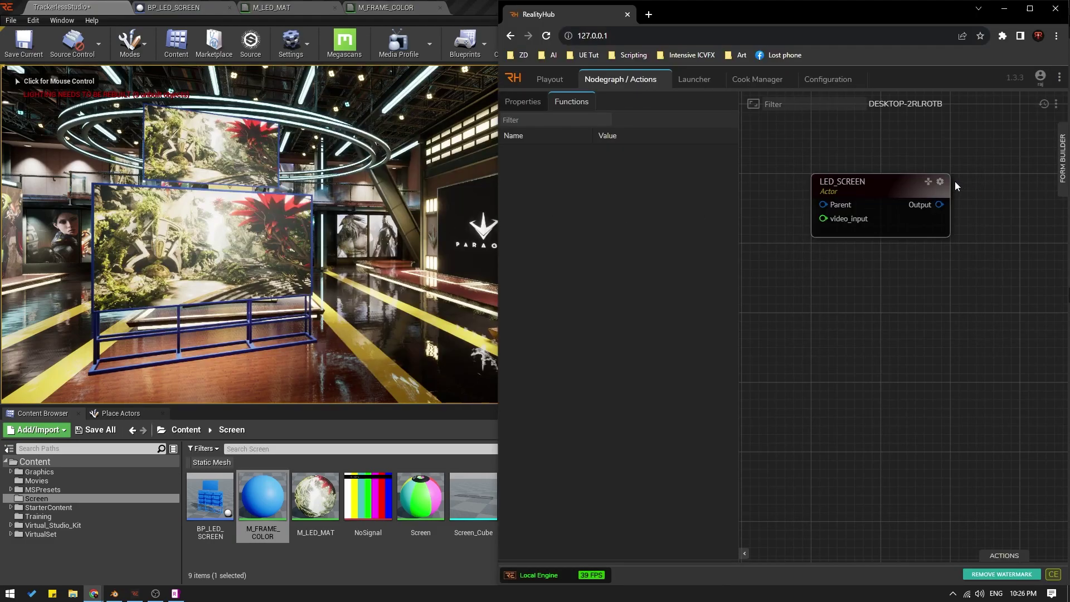
left_click_drag(872, 191, 938, 162)
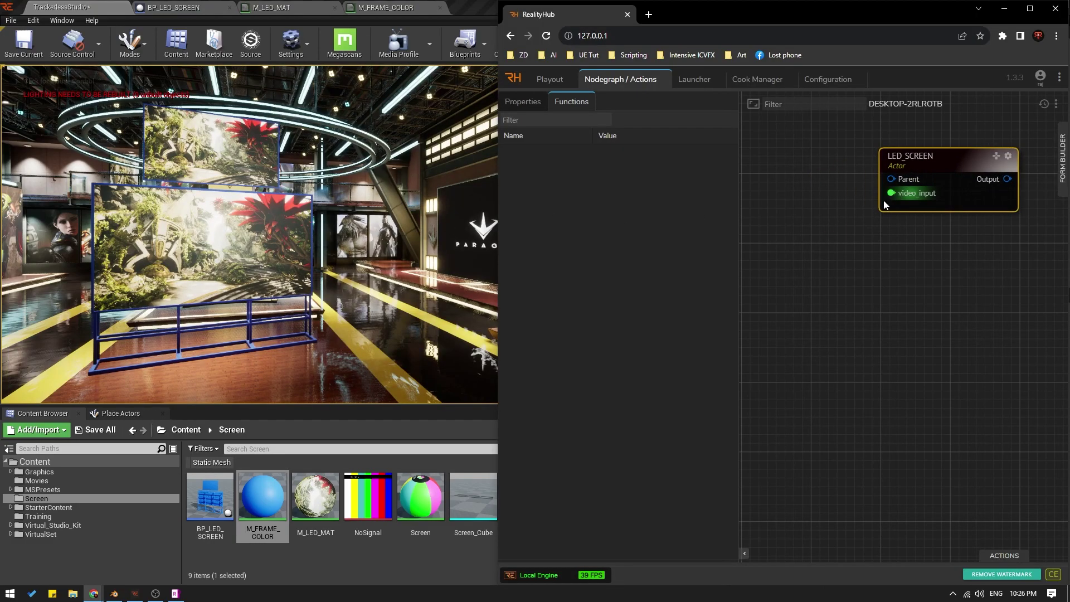
left_click_drag(891, 193, 844, 232)
type("media")
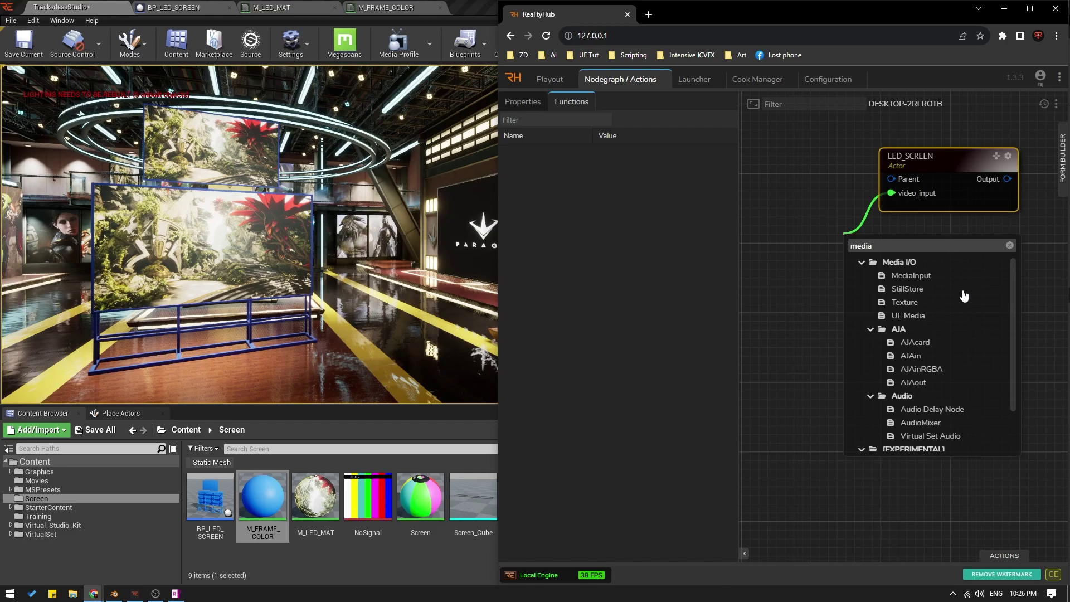
left_click(938, 276)
left_click_drag(796, 253, 821, 257)
left_click_drag(922, 282, 1002, 282)
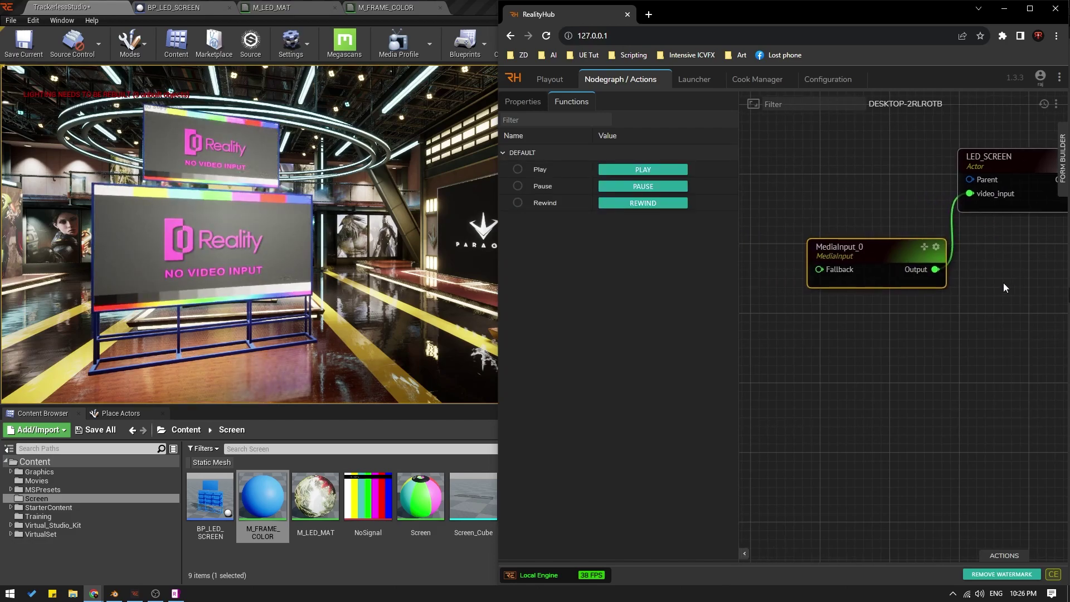
- Load a video from the Assets Videos folder into the MediaInput node's File Path and play it
left_click(529, 104)
left_click(721, 256)
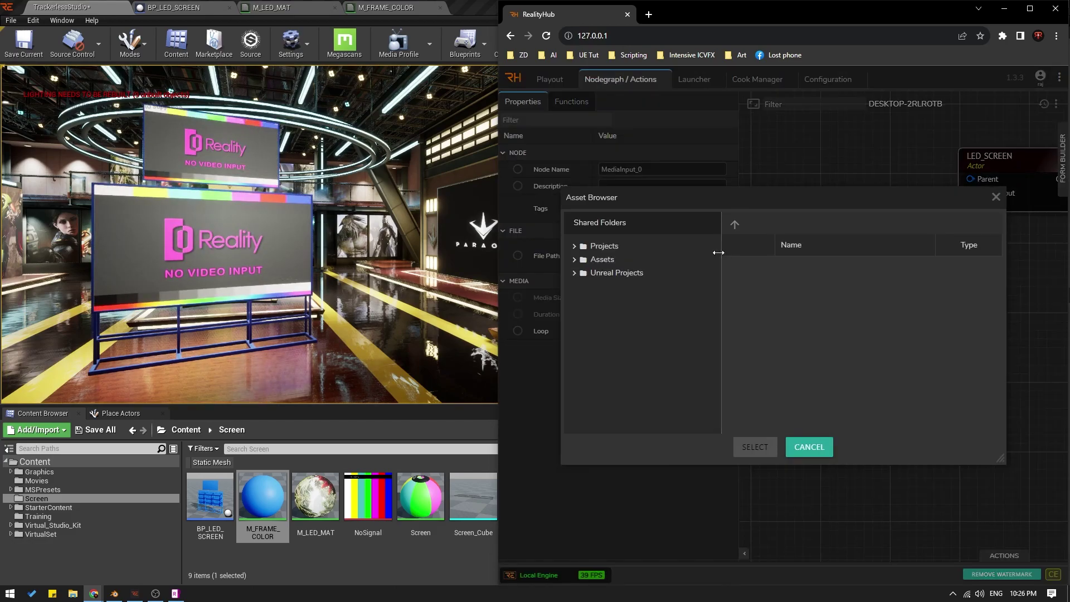
left_click(613, 259)
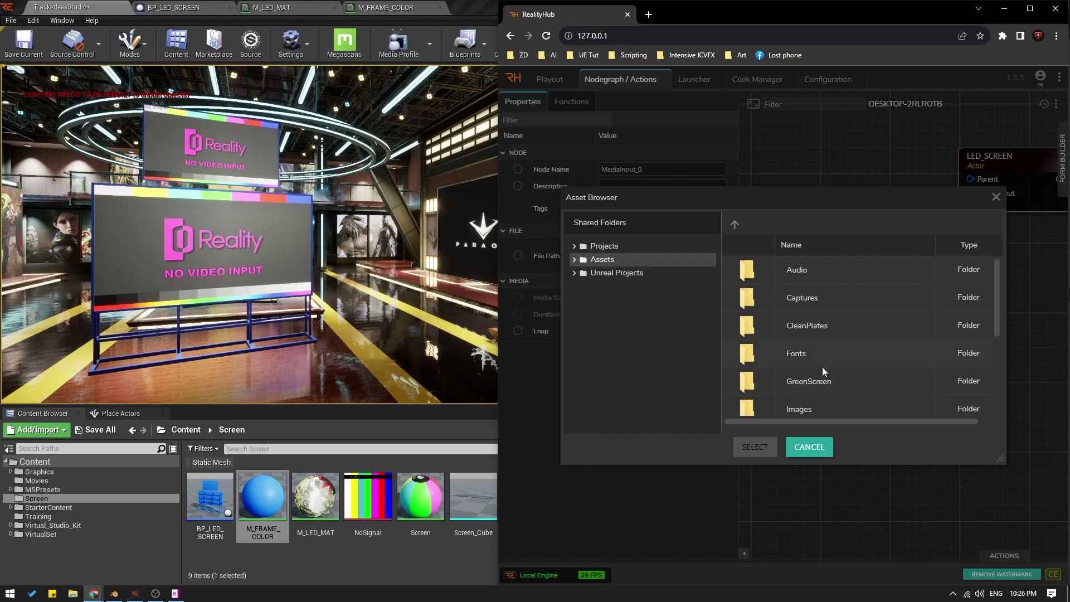
scroll(824, 367, "down", 3)
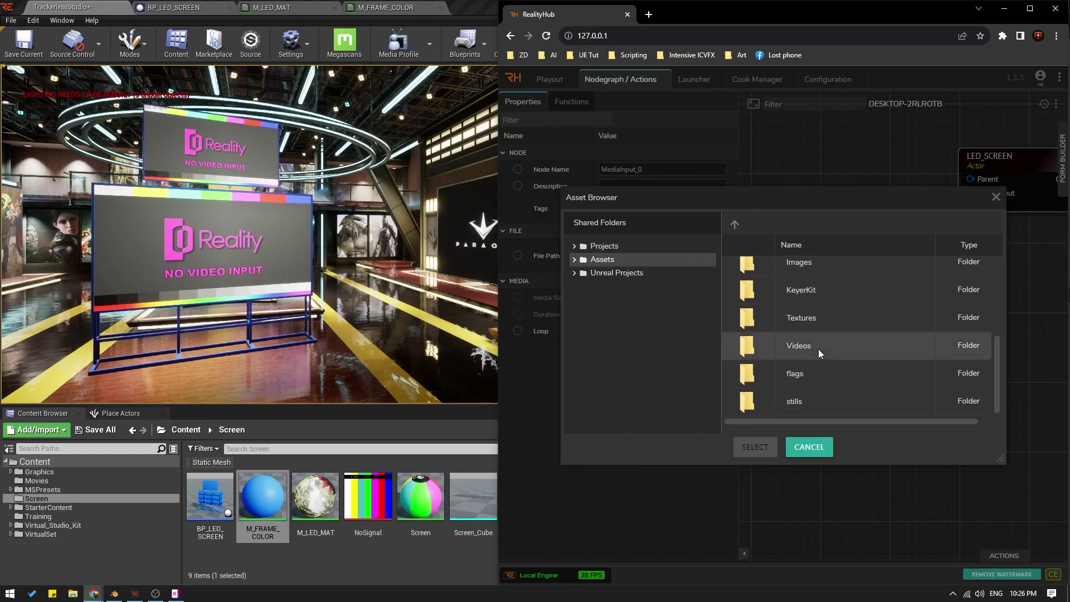
double_click(818, 348)
double_click(821, 327)
left_click(570, 106)
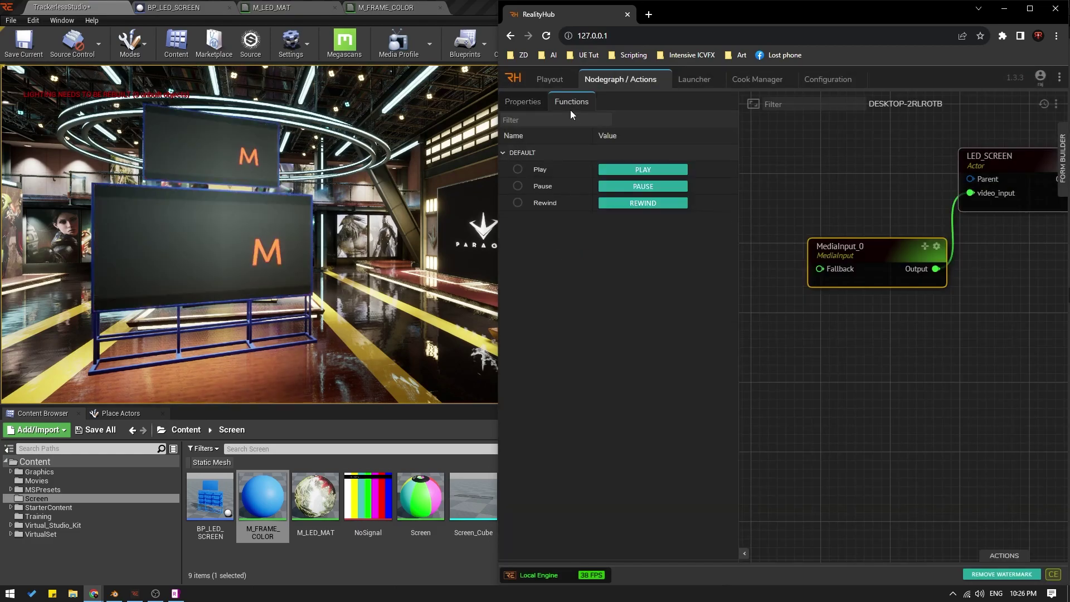
left_click(618, 170)
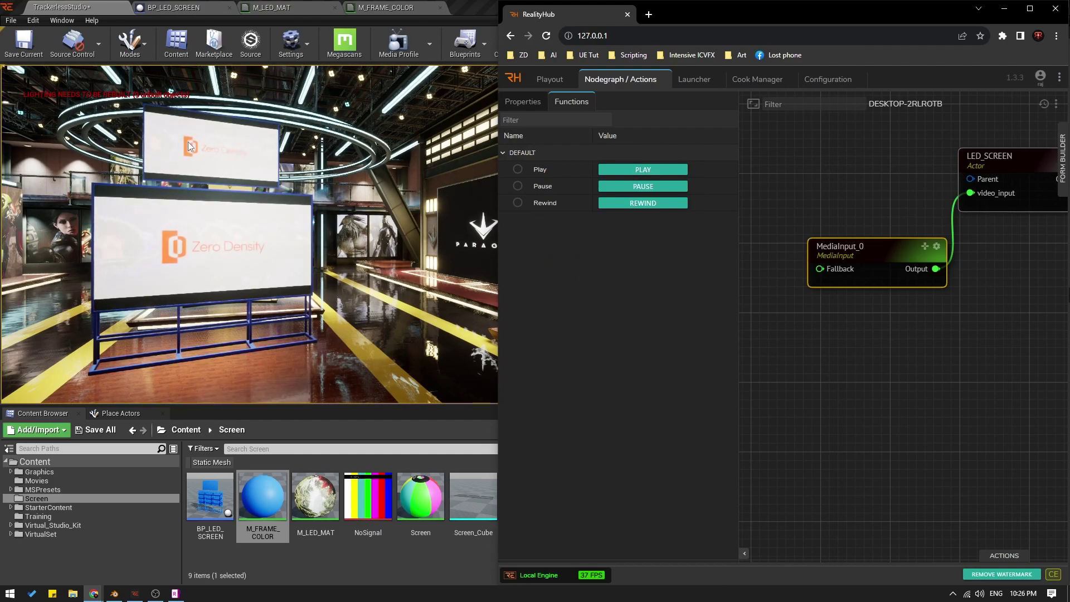
- Stop the running simulation of the studio level and return to the BP_LED_SCREEN blueprint
left_click(56, 7)
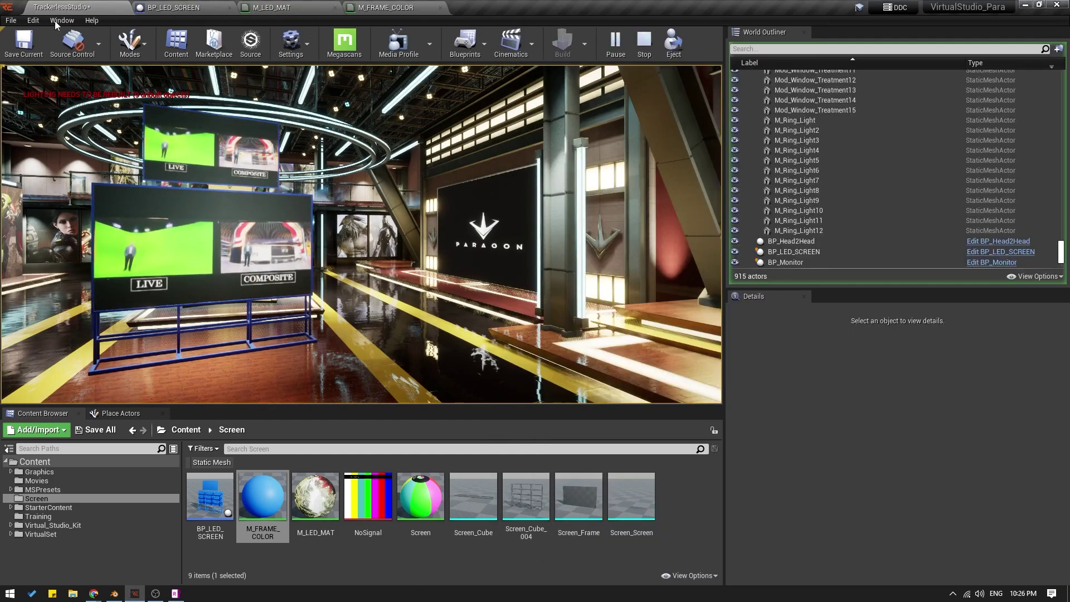
left_click(651, 43)
left_click(179, 6)
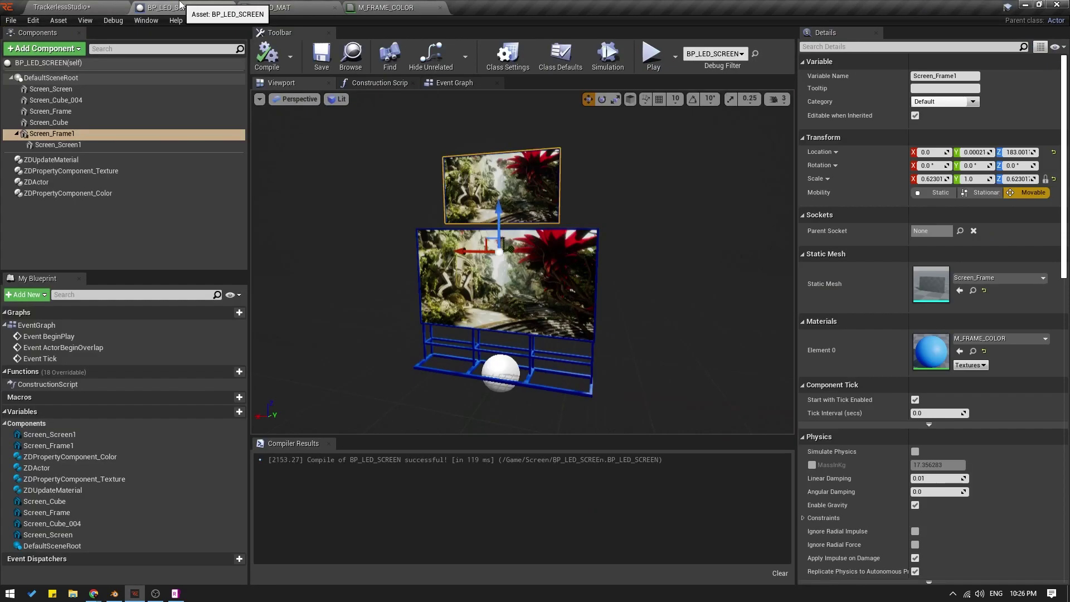
- Select the upper screen mesh Screen_Screen1 and locate its assigned material among the project assets
scroll(568, 201, "up", 5)
left_click(571, 191)
scroll(638, 191, "down", 3)
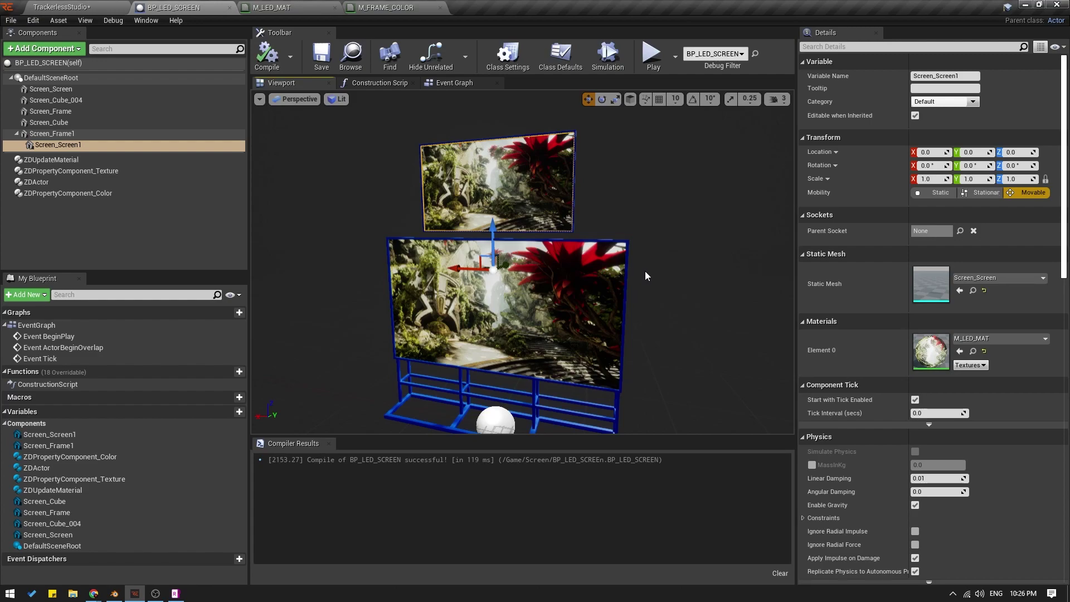
right_click_drag(645, 271, 635, 271)
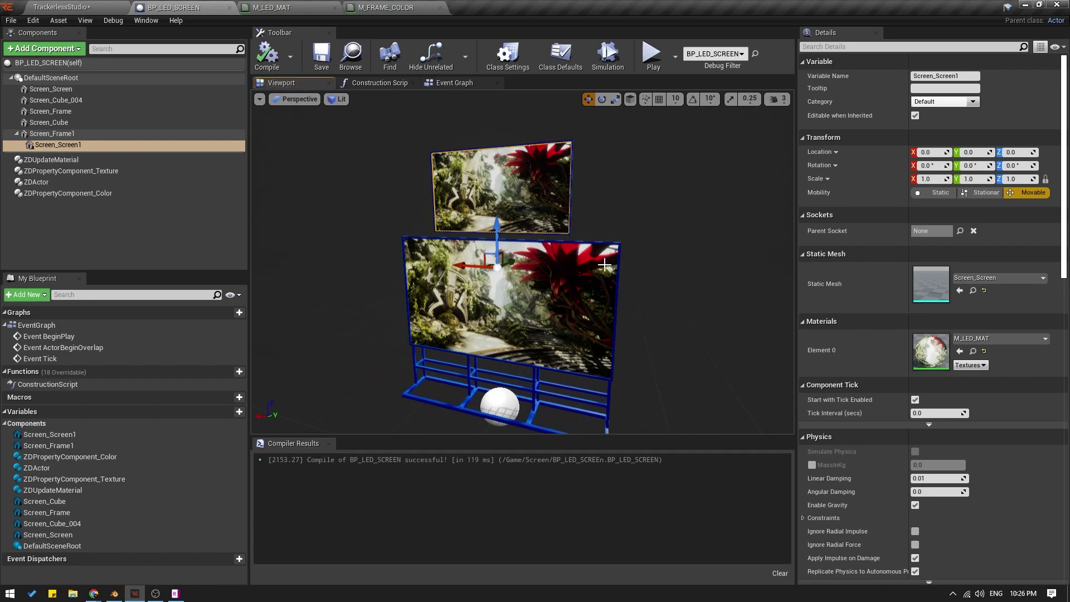
left_click(973, 351)
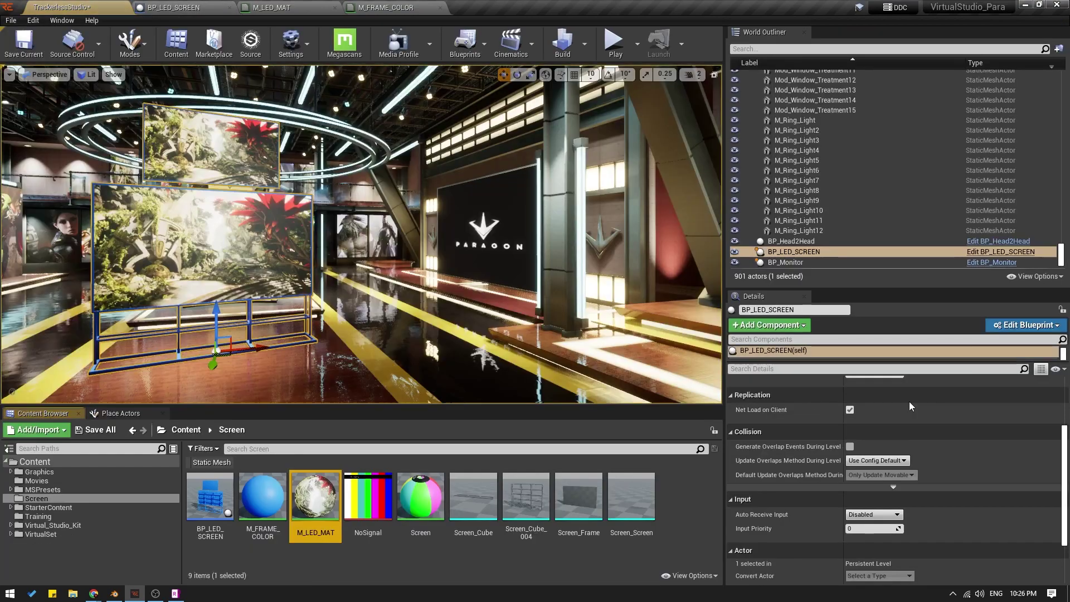
- Duplicate the M_LED_MAT material and name the copy M_LED2_MAT
right_click(324, 496)
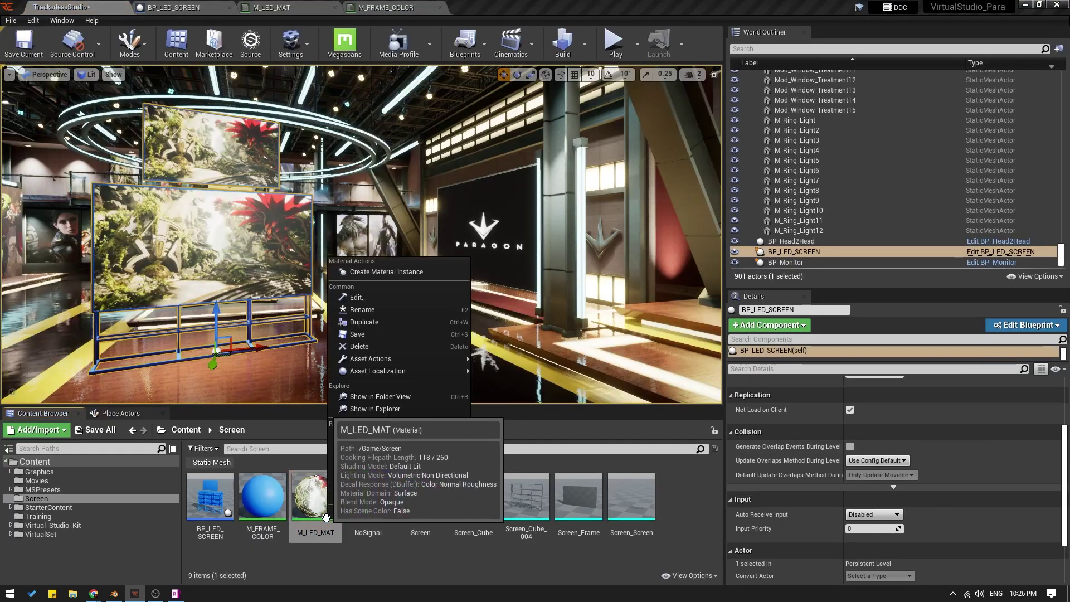
left_click(378, 322)
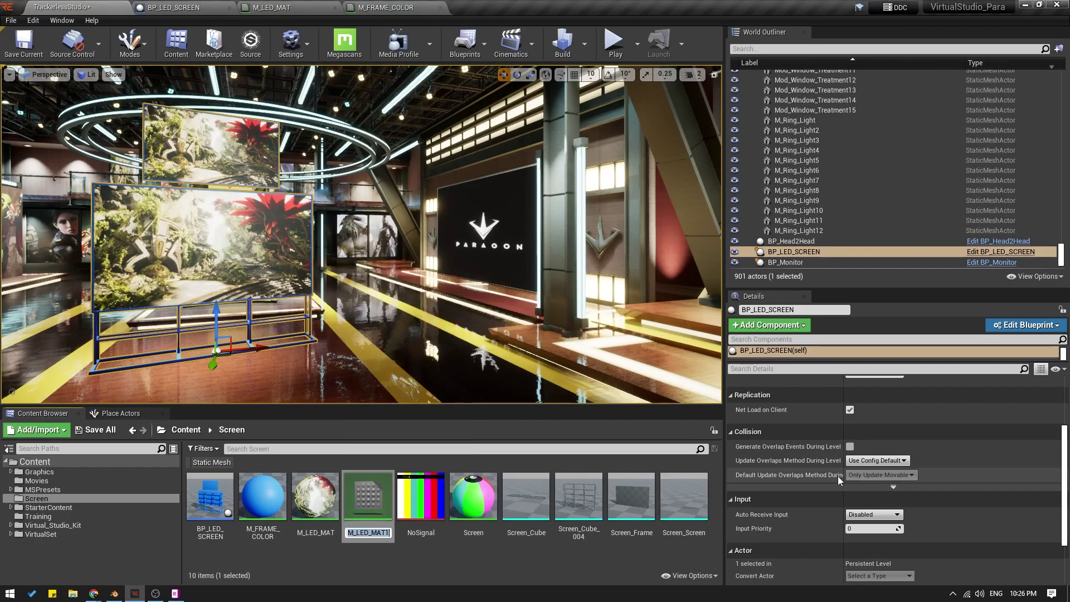
key("BackSpace")
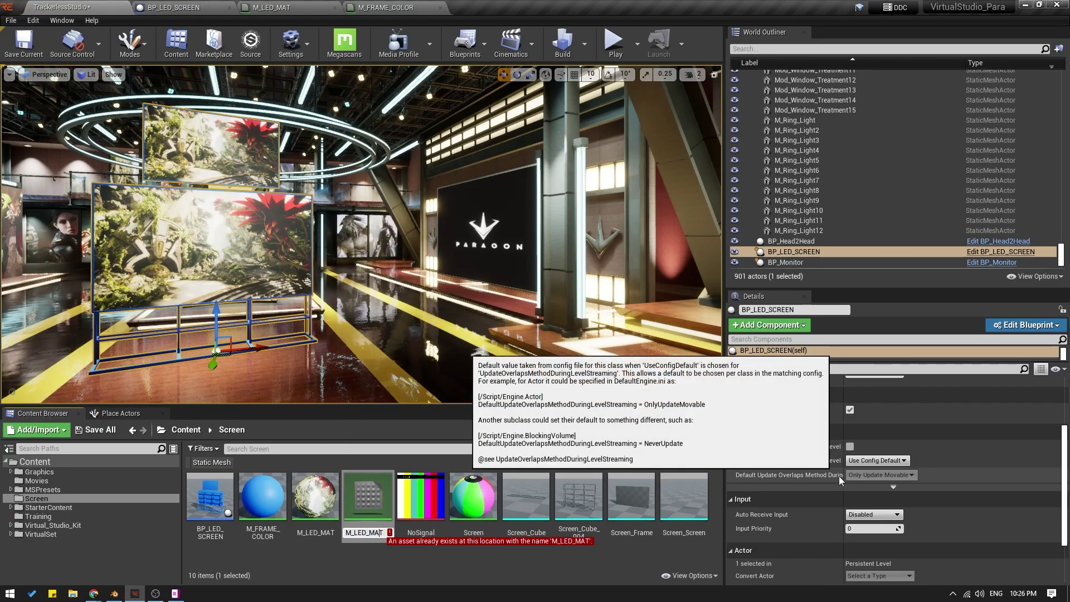
type("2")
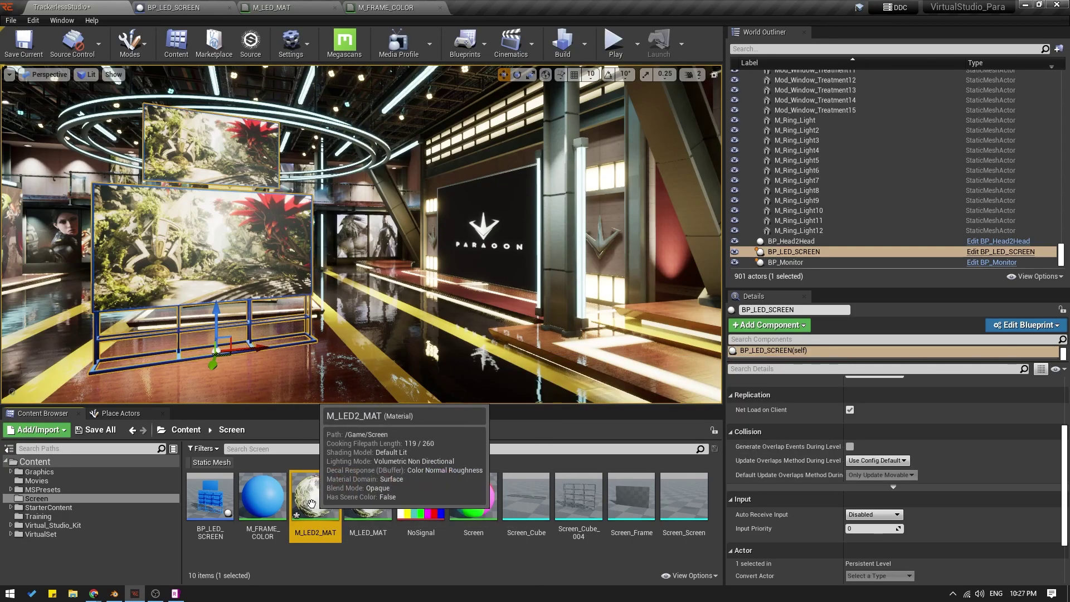
- Open M_LED2_MAT and set the texture of its LED_TEXTURE parameter node to Revanant
double_click(367, 496)
right_click_drag(586, 250, 761, 249)
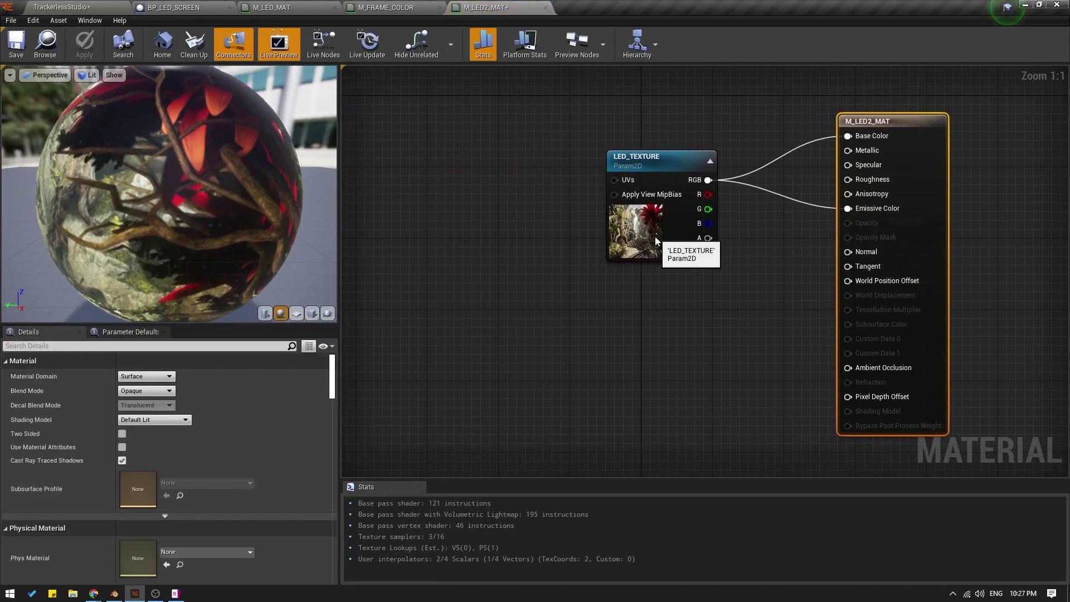
left_click(662, 236)
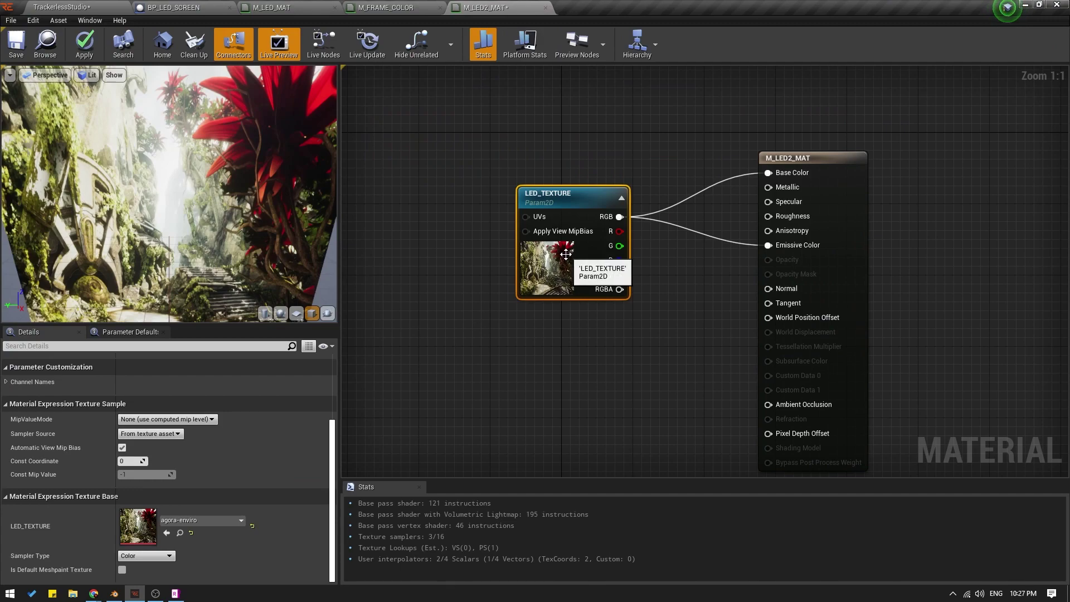
mouse_move(332, 458)
left_mouse_down()
mouse_move(333, 448)
mouse_move(335, 473)
left_mouse_up()
left_click(212, 519)
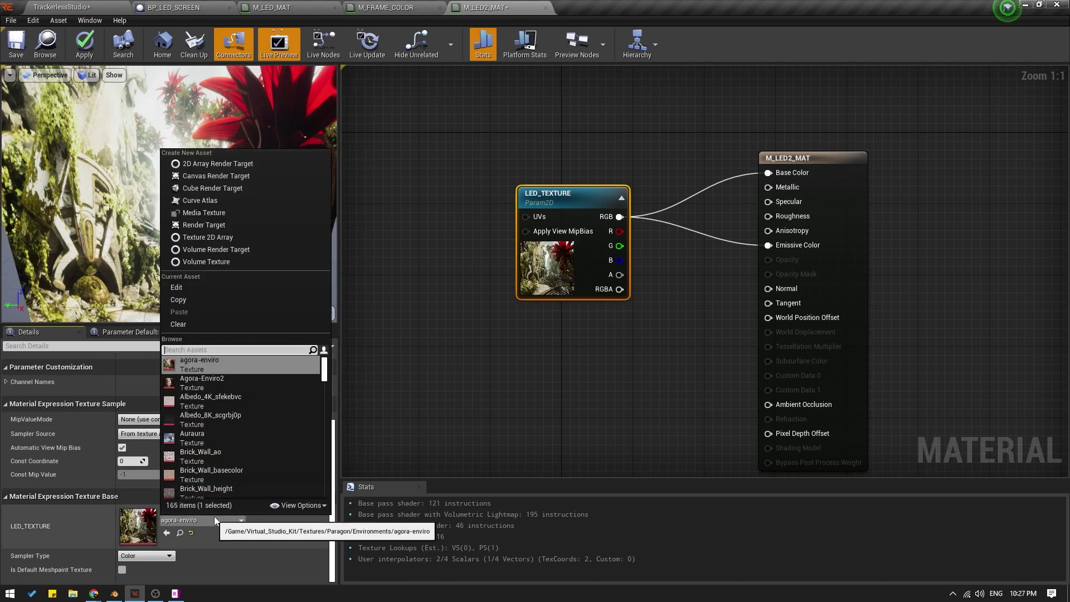
left_click_drag(322, 372, 327, 414)
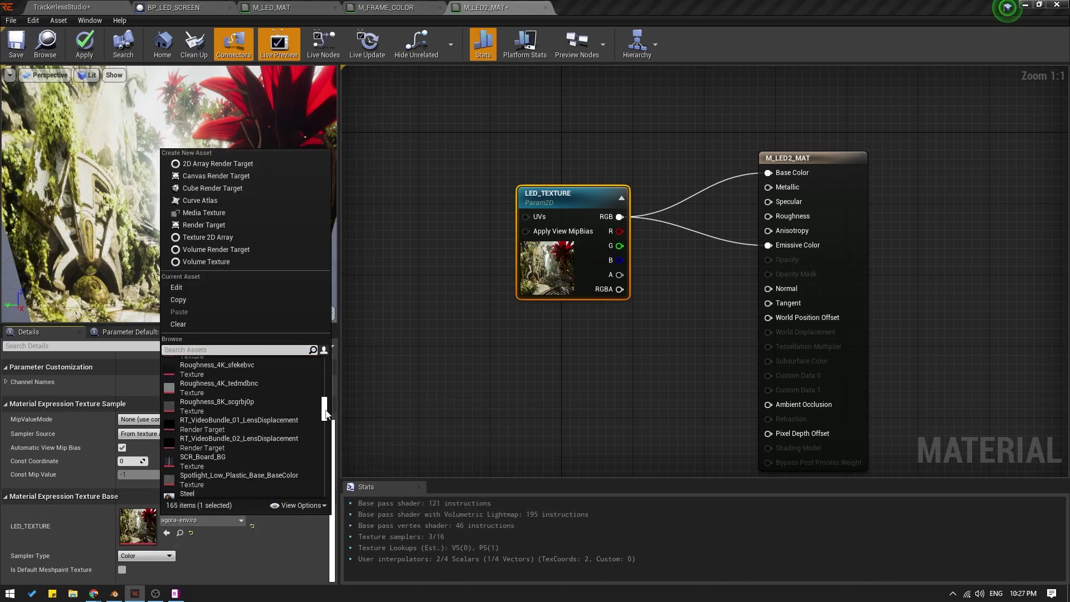
scroll(285, 435, "up", 3, "ctrl")
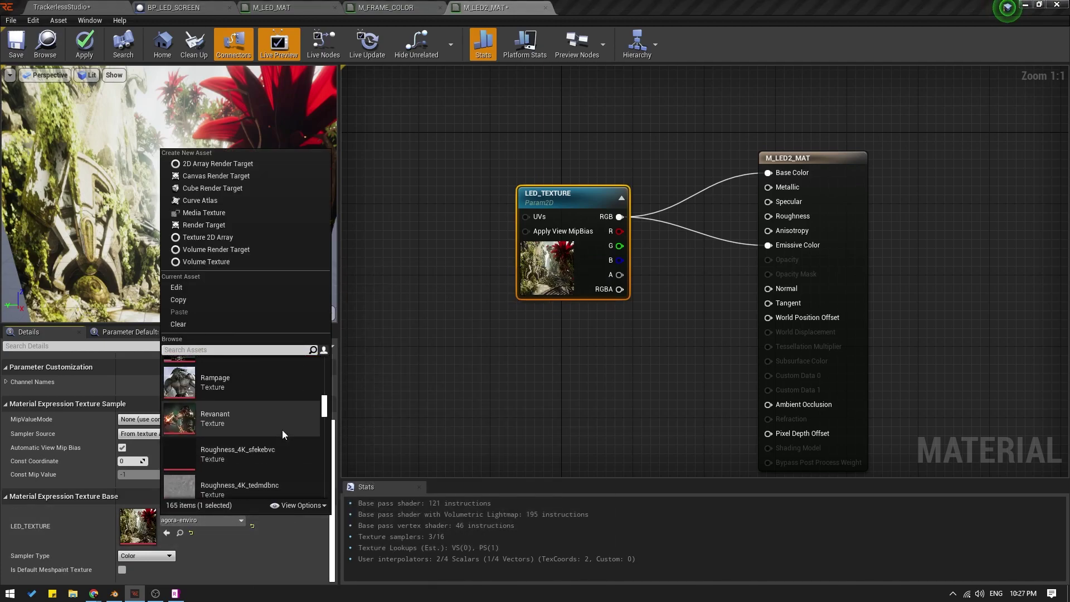
left_click(283, 435)
- Rename the texture parameter in M_LED2_MAT to LED2_TEXTURE, and apply and save the material
scroll(437, 239, "down", 1)
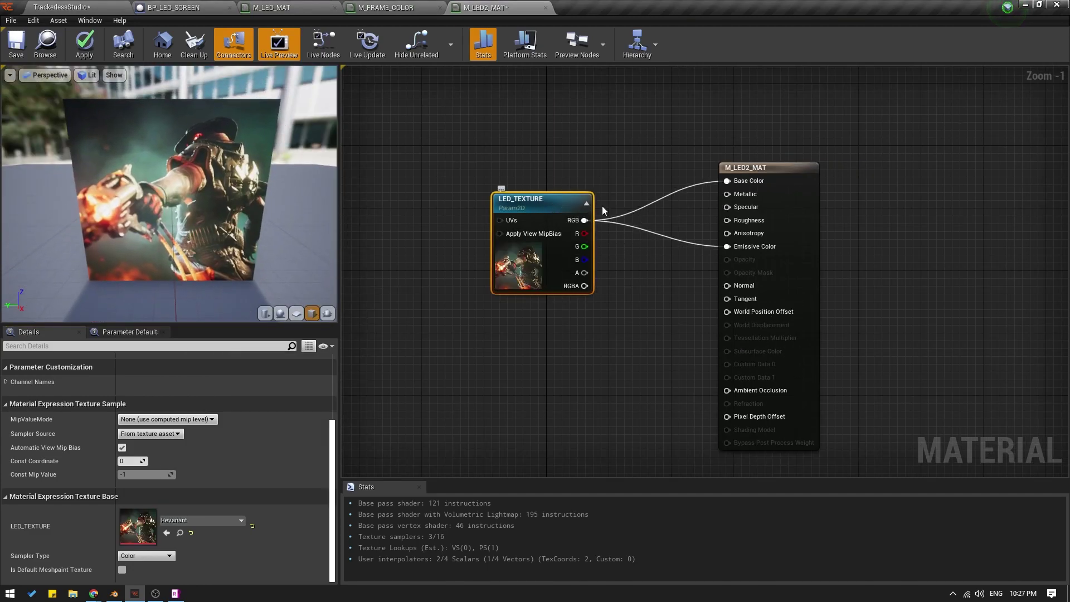
left_click_drag(540, 202, 539, 210)
left_click(552, 197)
left_click(546, 209)
right_click(546, 210)
left_click(498, 159)
left_click(542, 212)
left_click_drag(333, 451, 332, 365)
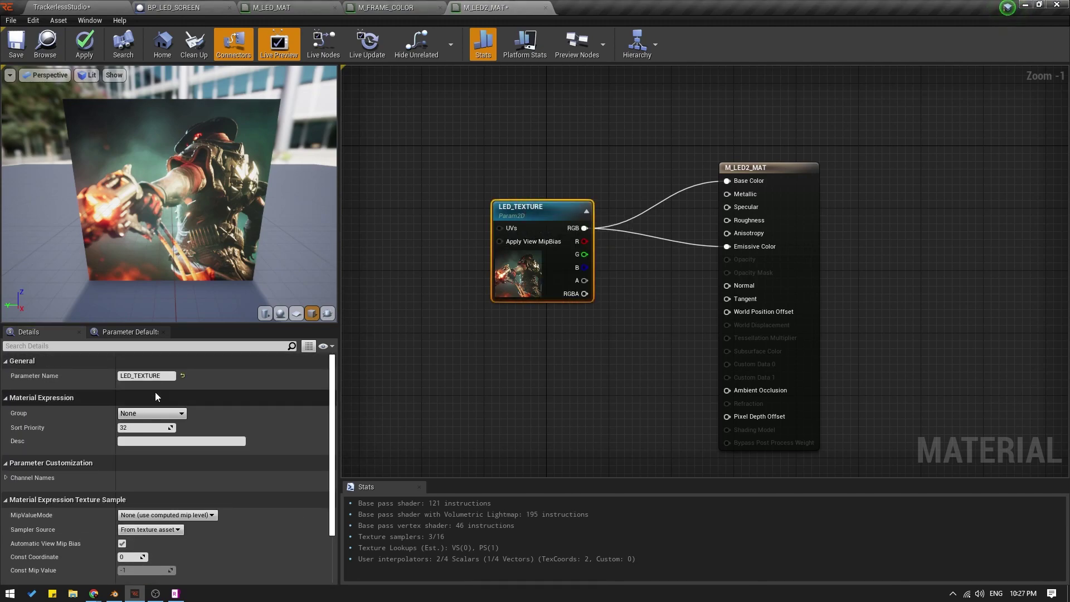
left_click(148, 375)
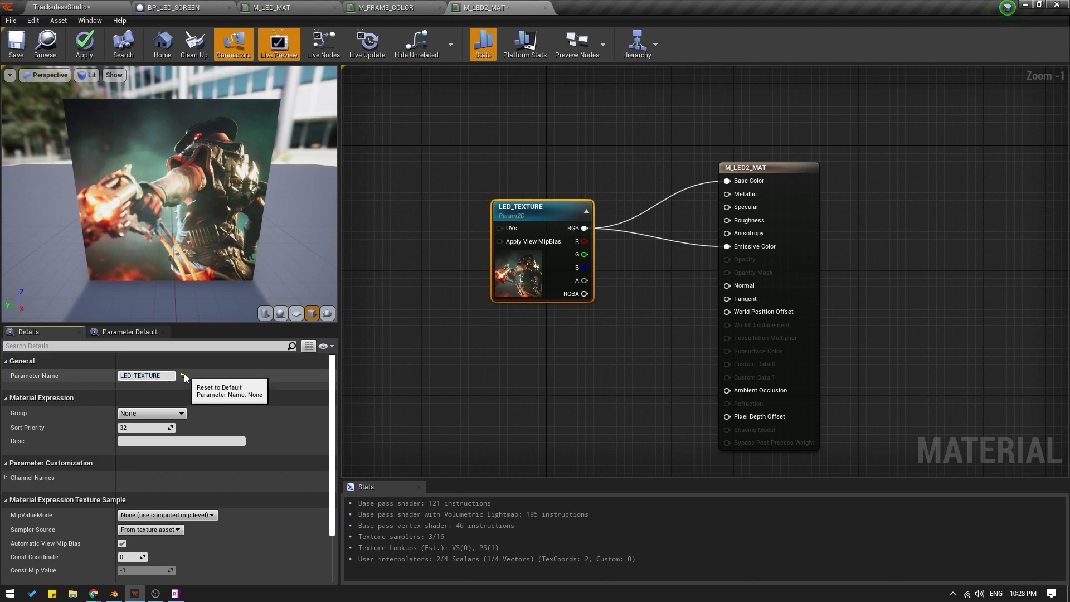
type("2")
key("Return")
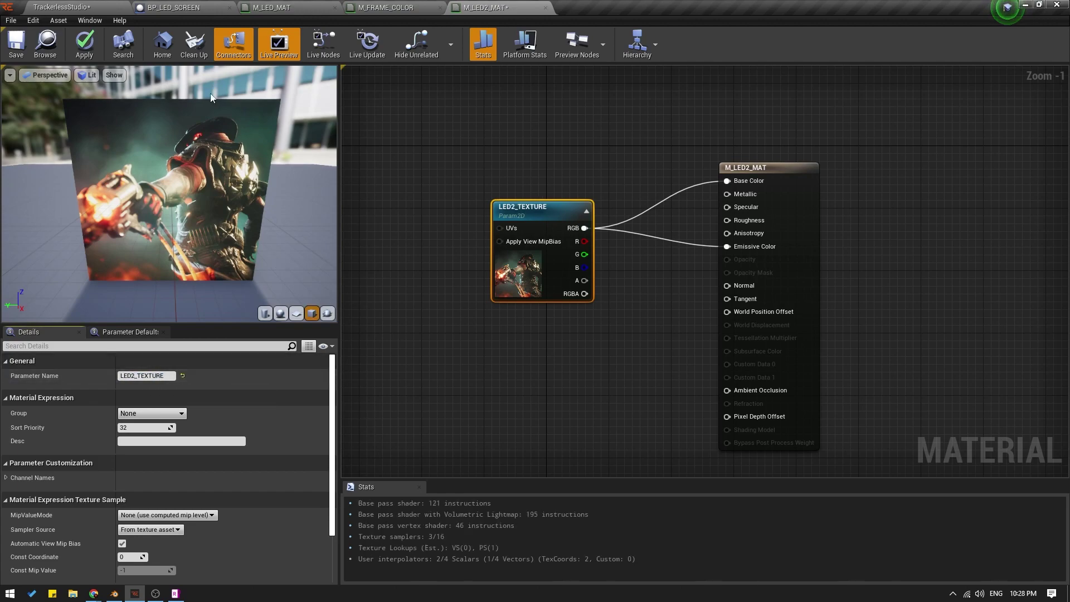
left_click(87, 44)
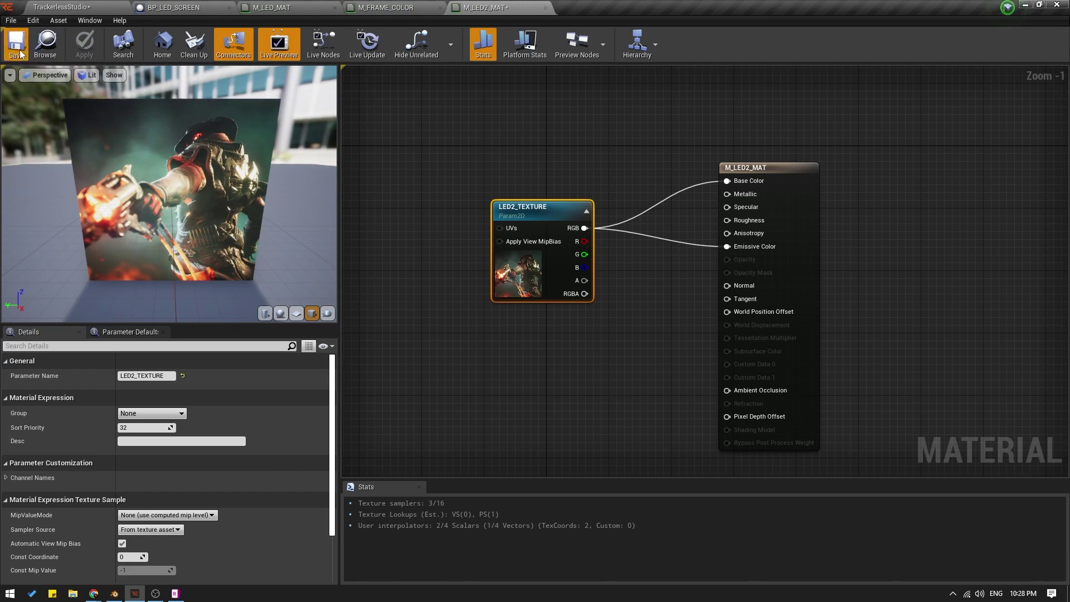
- In BP_LED_SCREEN, assign M_LED2_MAT as the Element 0 material of Screen_Screen1
left_click(206, 8)
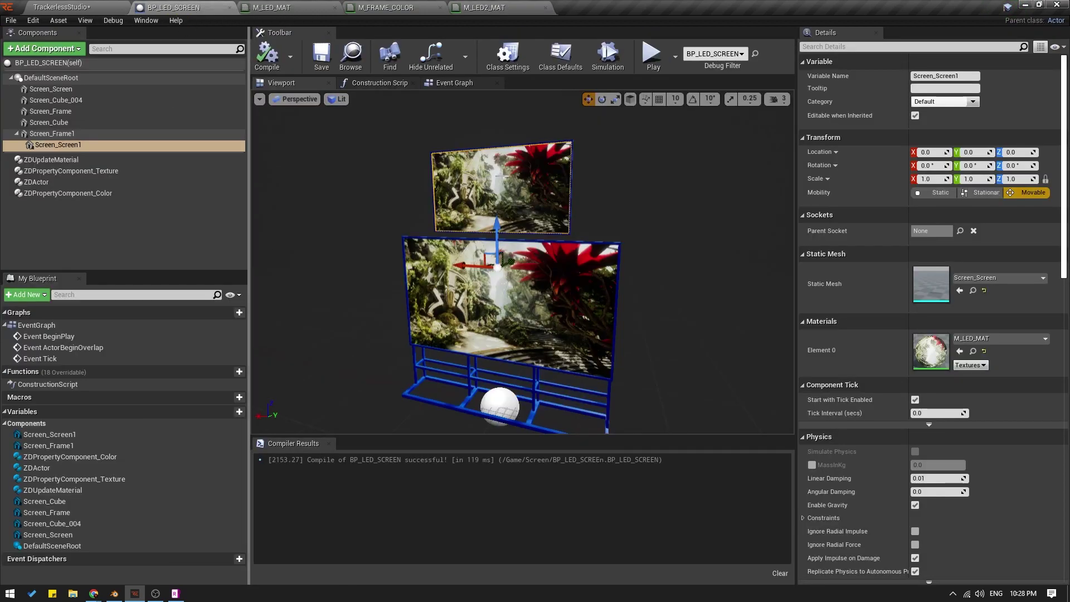
left_click(974, 339)
type("M_led")
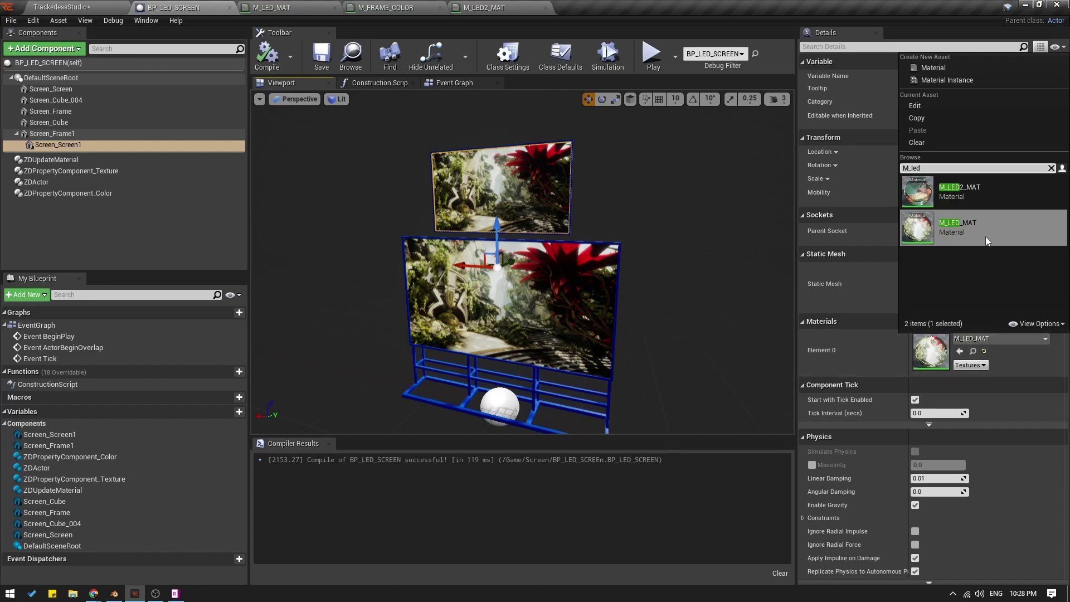
left_click(965, 190)
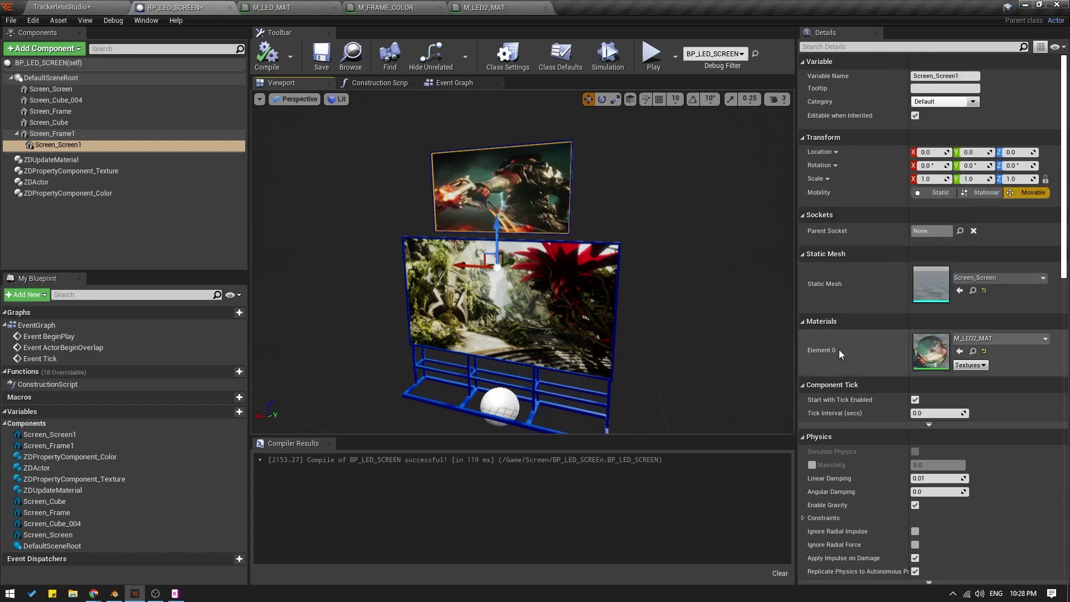
left_click(634, 299)
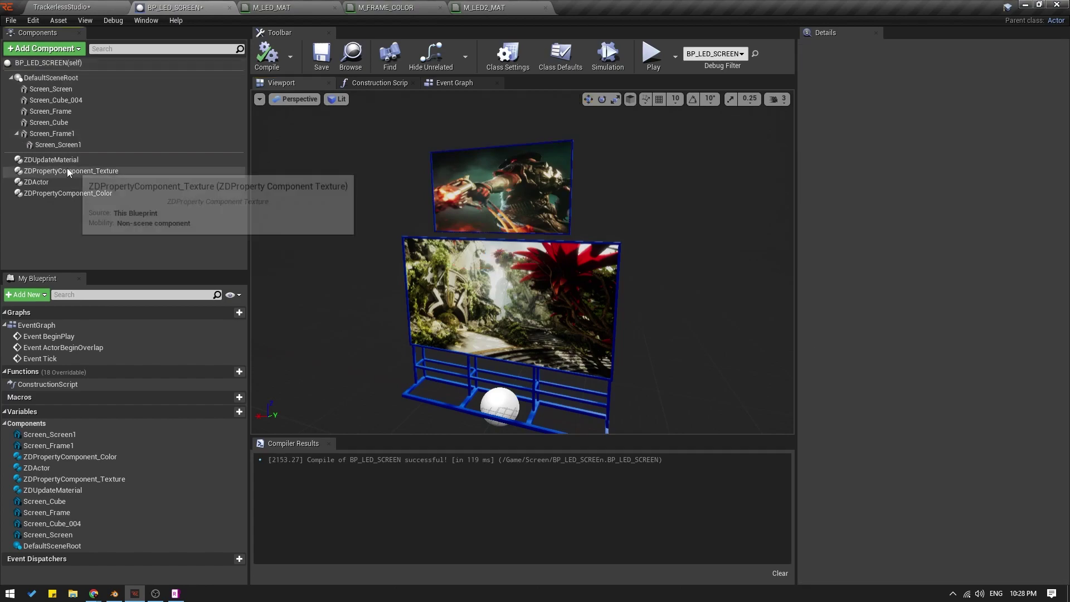
- Add a second element to the Textures array of the ZDUpdateMaterial component and expand its members
left_click(46, 160)
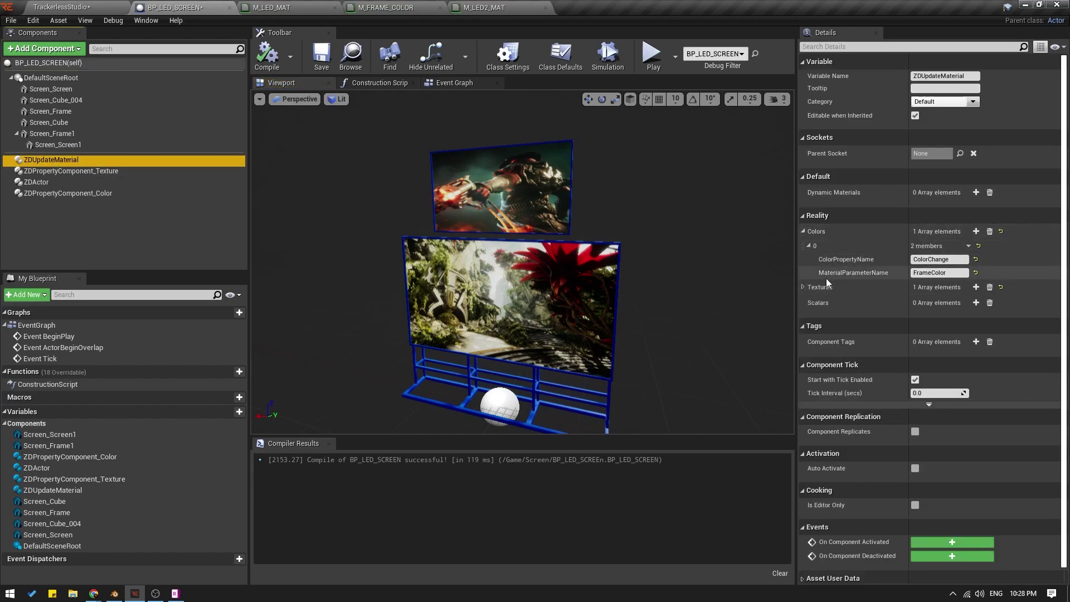
left_click(803, 287)
left_click(807, 245)
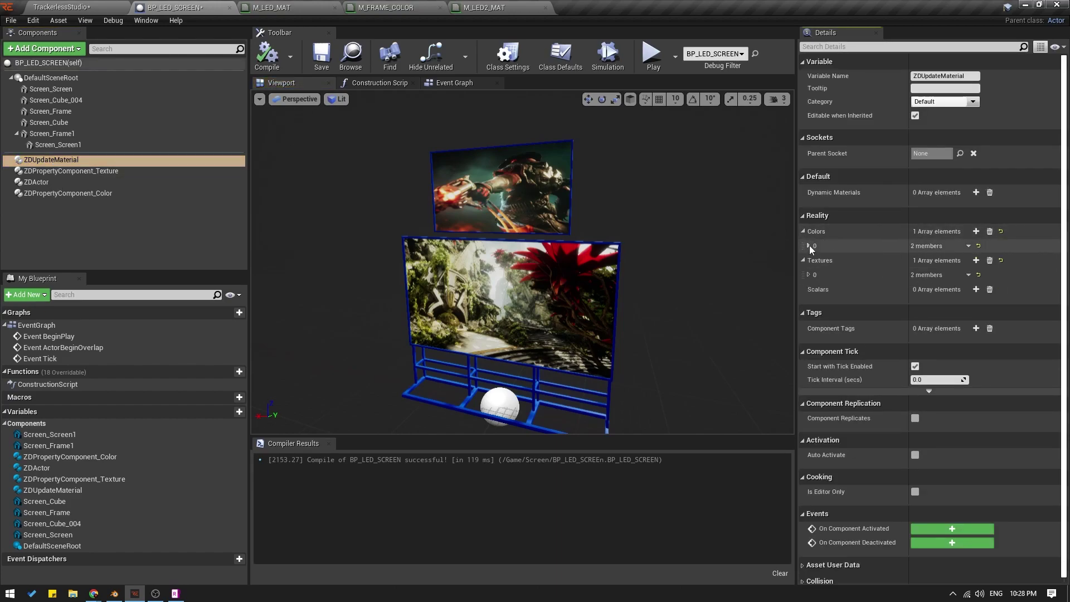
left_click(809, 275)
scroll(848, 259, "down", 1)
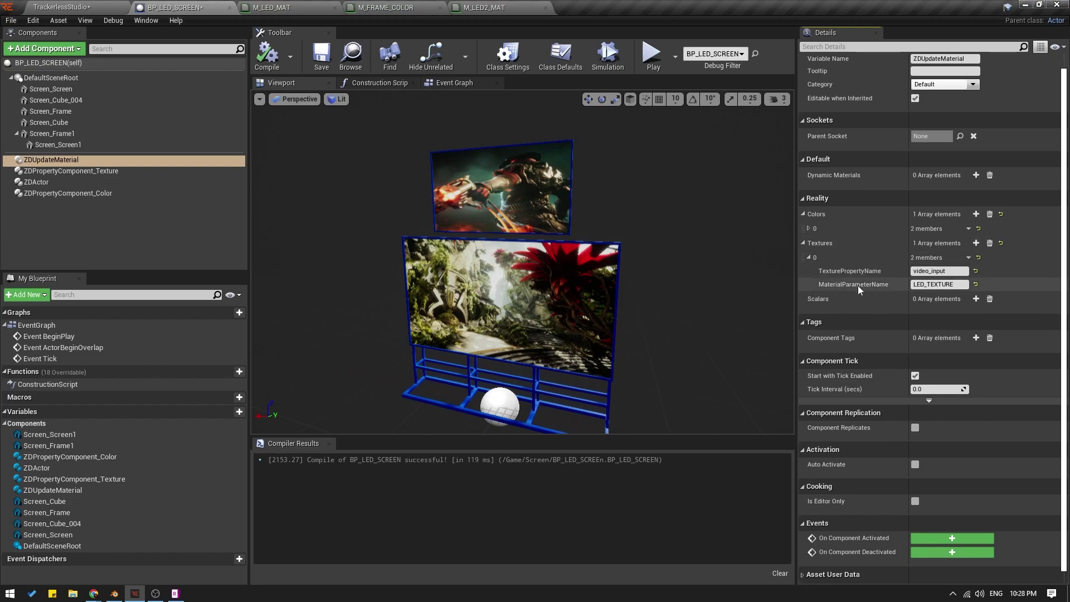
left_click(567, 291)
left_click(83, 160)
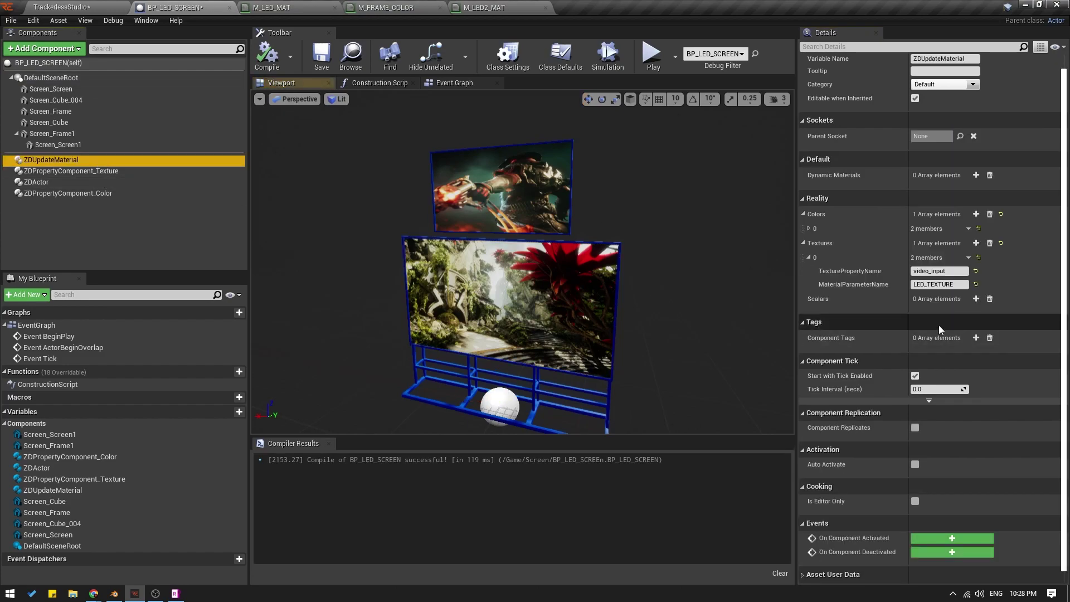
left_click(976, 243)
left_click(809, 298)
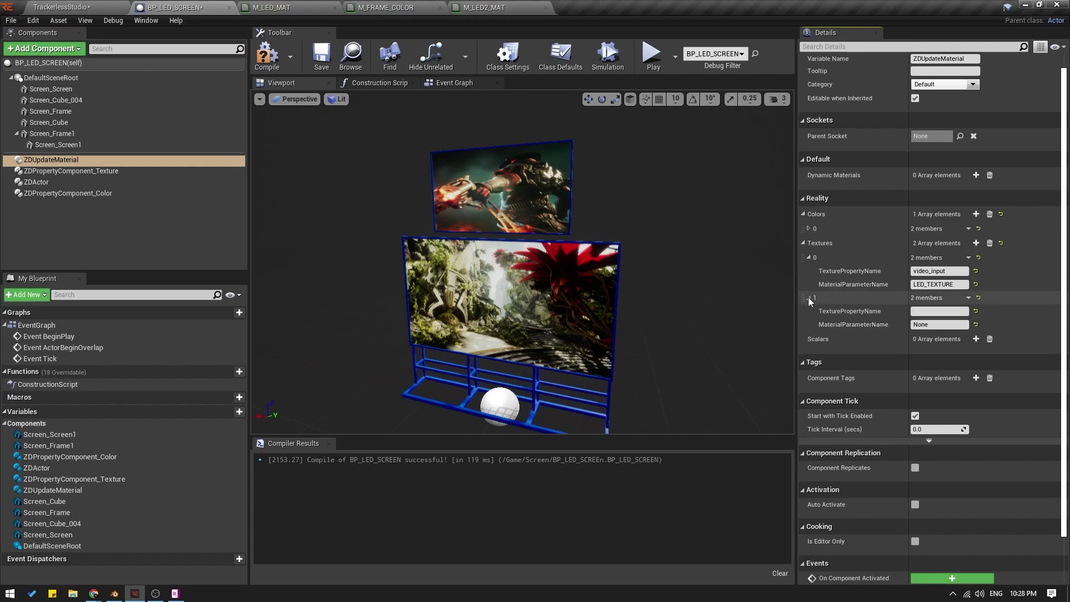
scroll(838, 290, "down", 1)
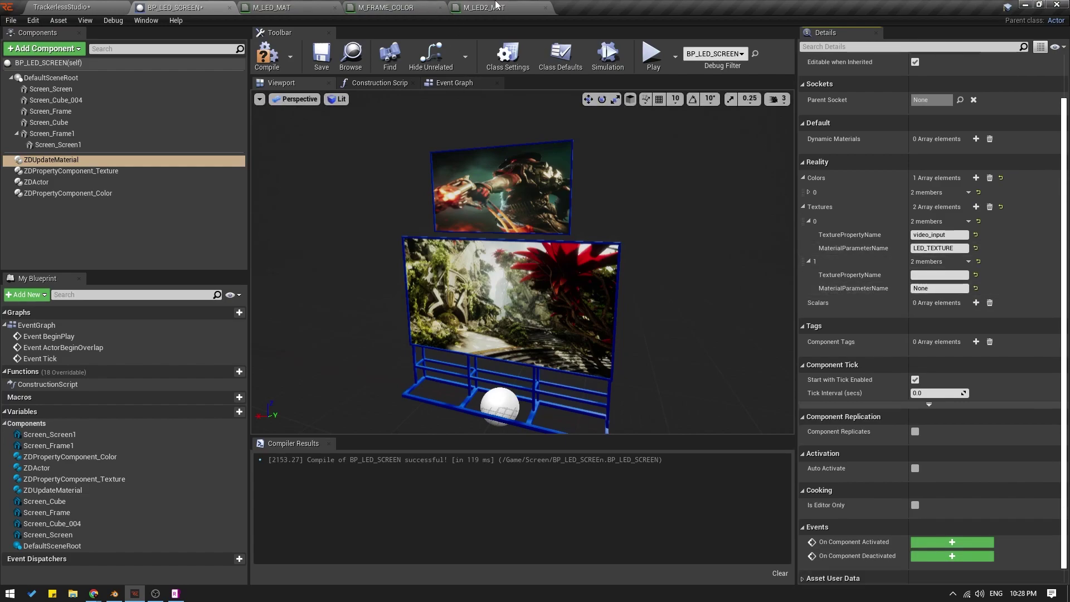
- Copy the parameter name LED2_TEXTURE from M_LED2_MAT into the new Textures element's MaterialParameterName
left_click(483, 7)
left_click(145, 376)
key("ctrl+c")
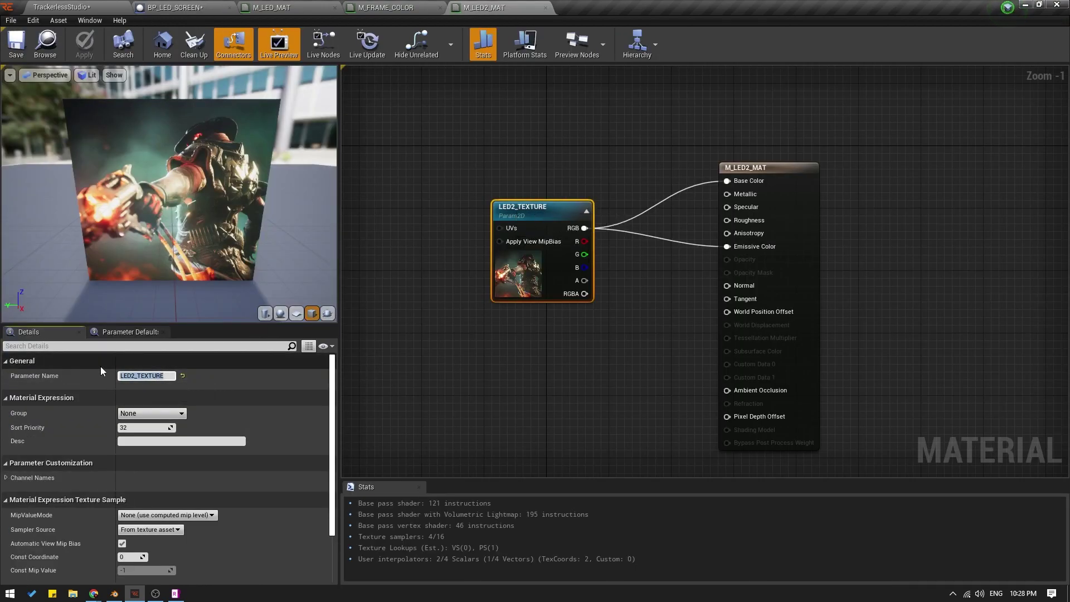
left_click(178, 7)
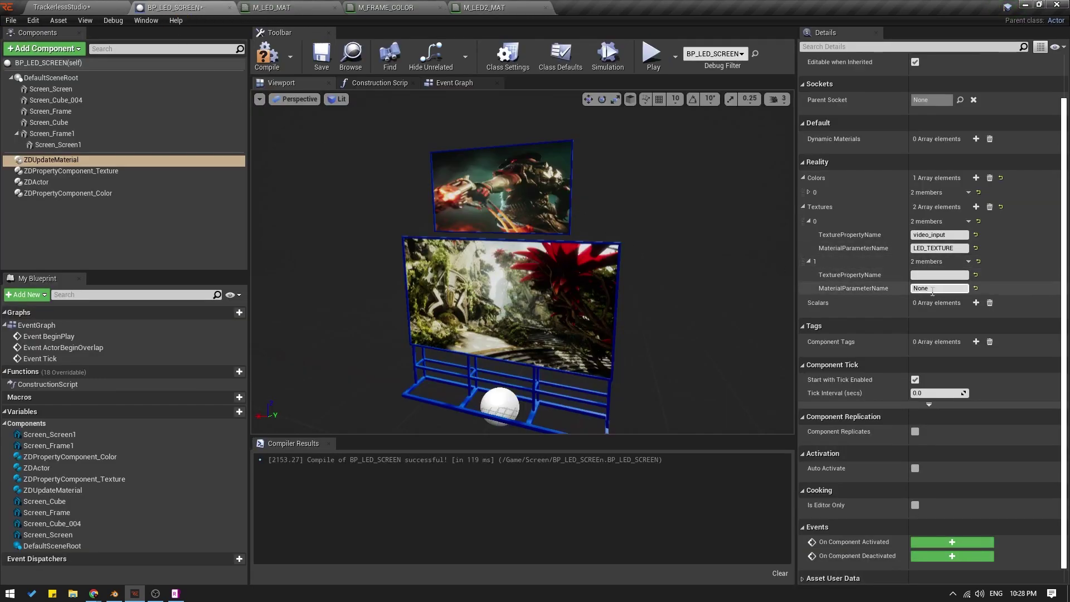
left_click_drag(900, 291, 766, 298)
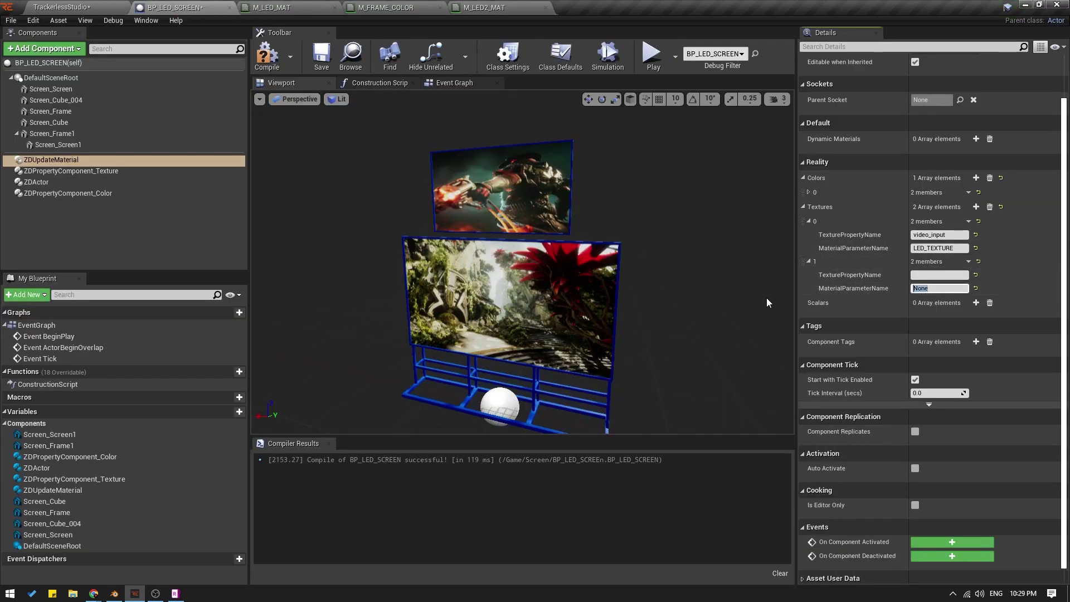
key("ctrl+v")
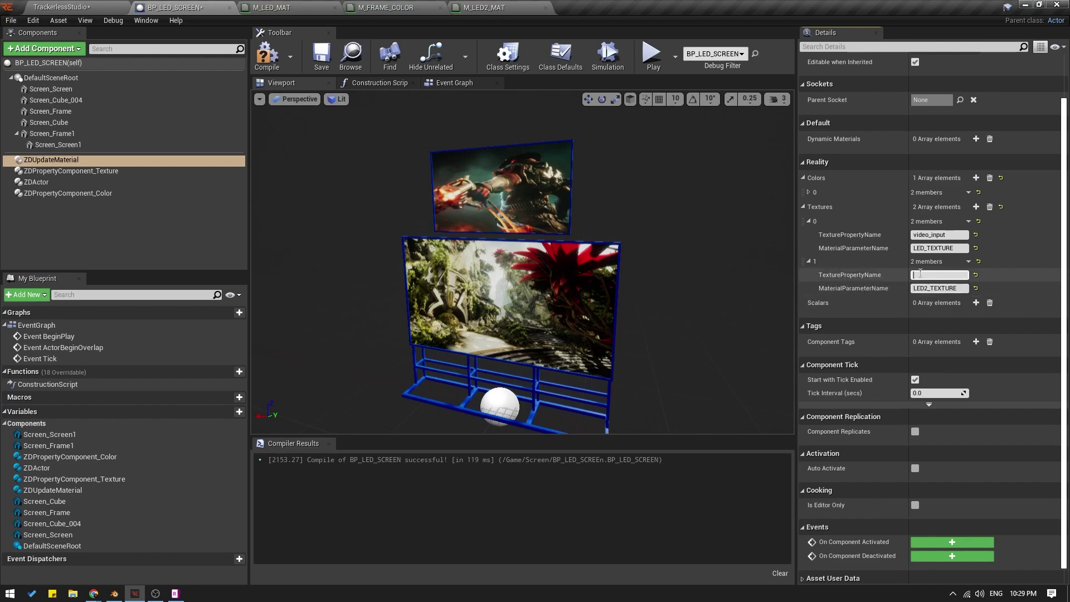
- Set the new Textures element's TexturePropertyName to video2_input
type("video2_inpou")
key("ctrl+a")
- Add a ZDProperty Component Texture to BP_LED_SCREEN and set its Member Name to video2_input
left_click(113, 225)
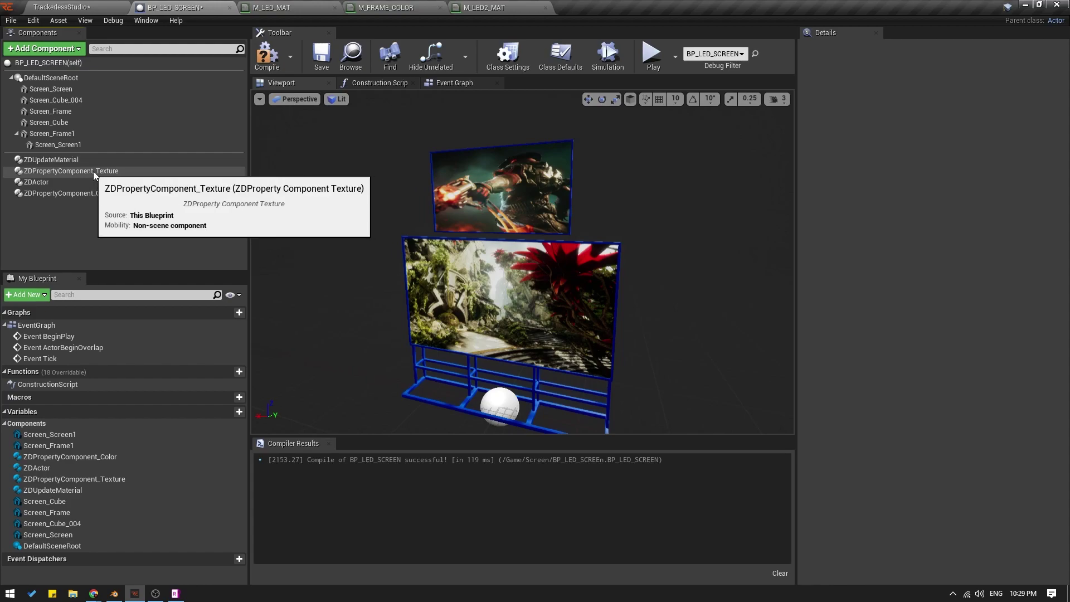
left_click(63, 52)
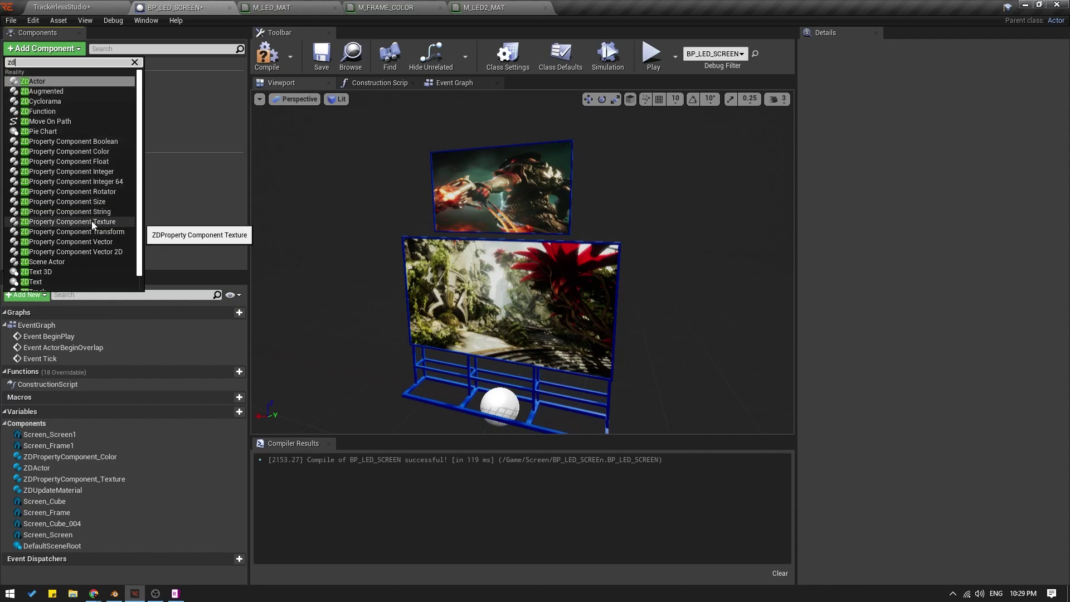
left_click(85, 221)
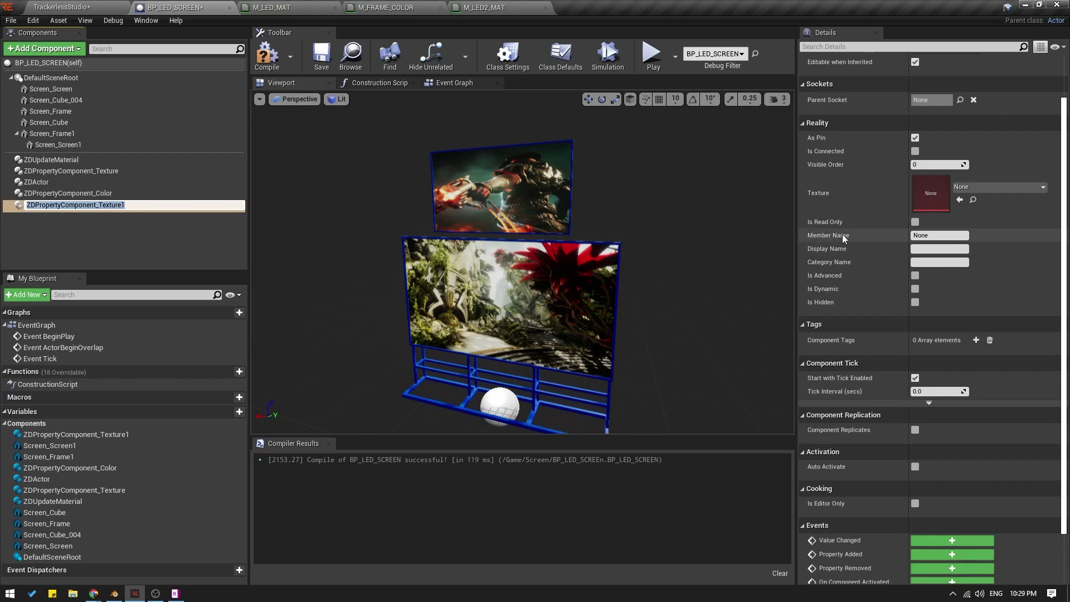
left_click(926, 234)
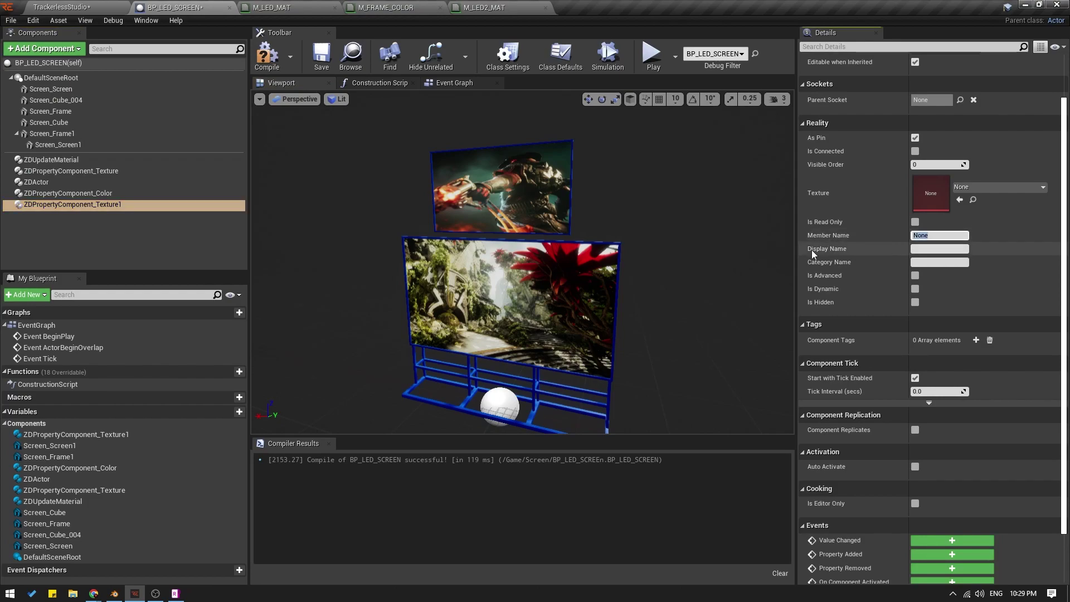
key("Return")
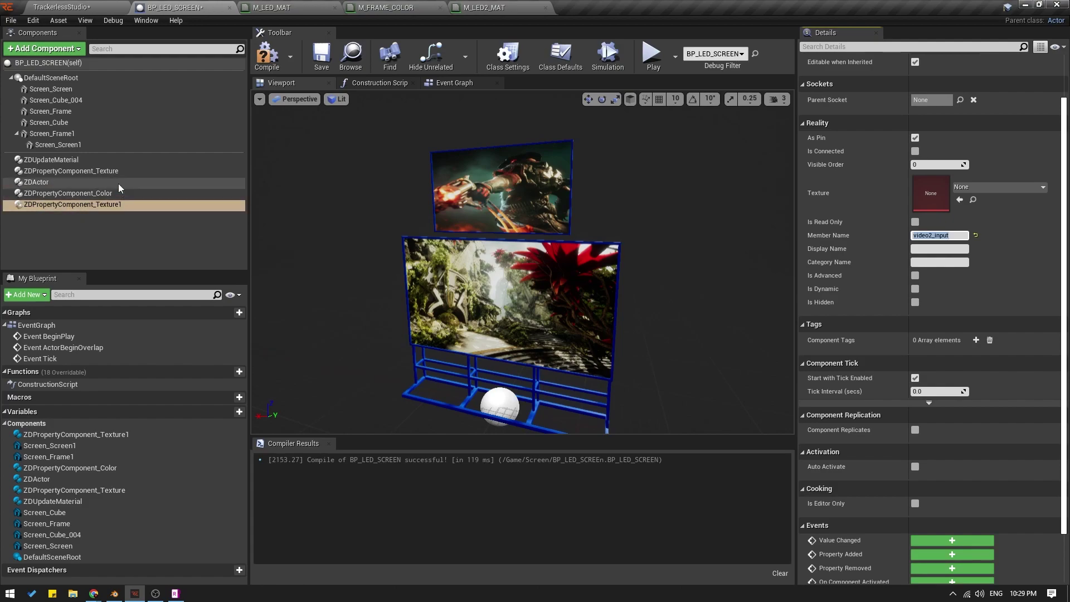
- Compare the two texture property components' member names and the lower and upper screen meshes they feed
left_click(102, 170)
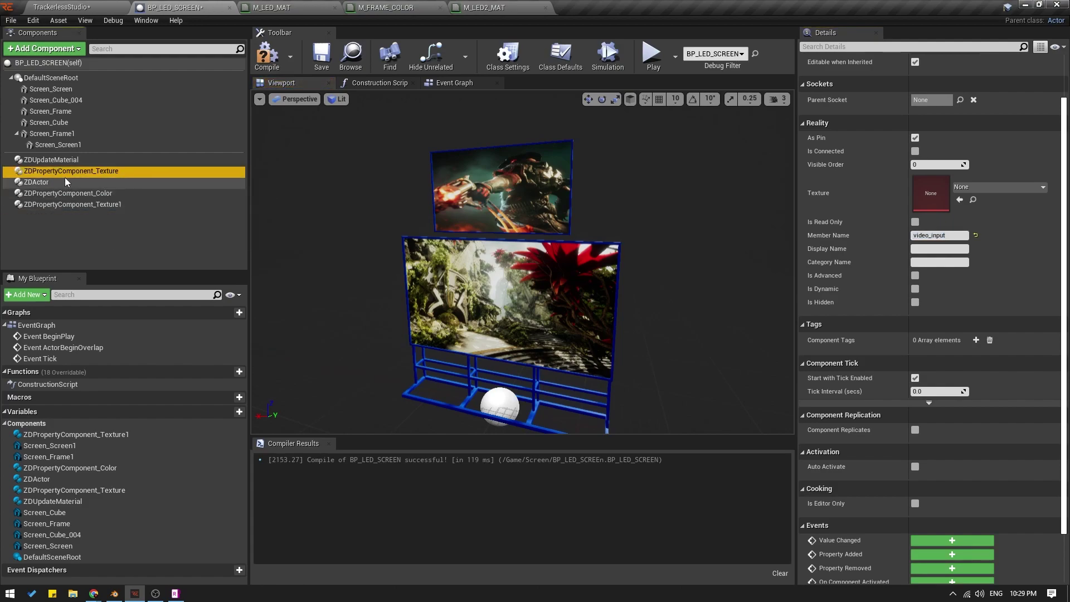
left_click(480, 299)
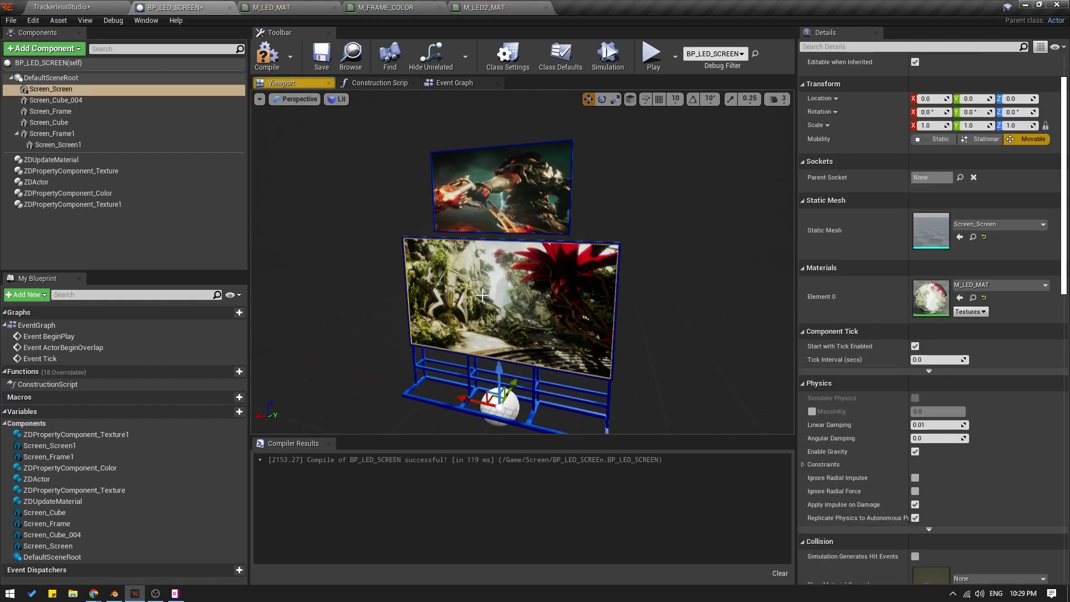
left_click(102, 205)
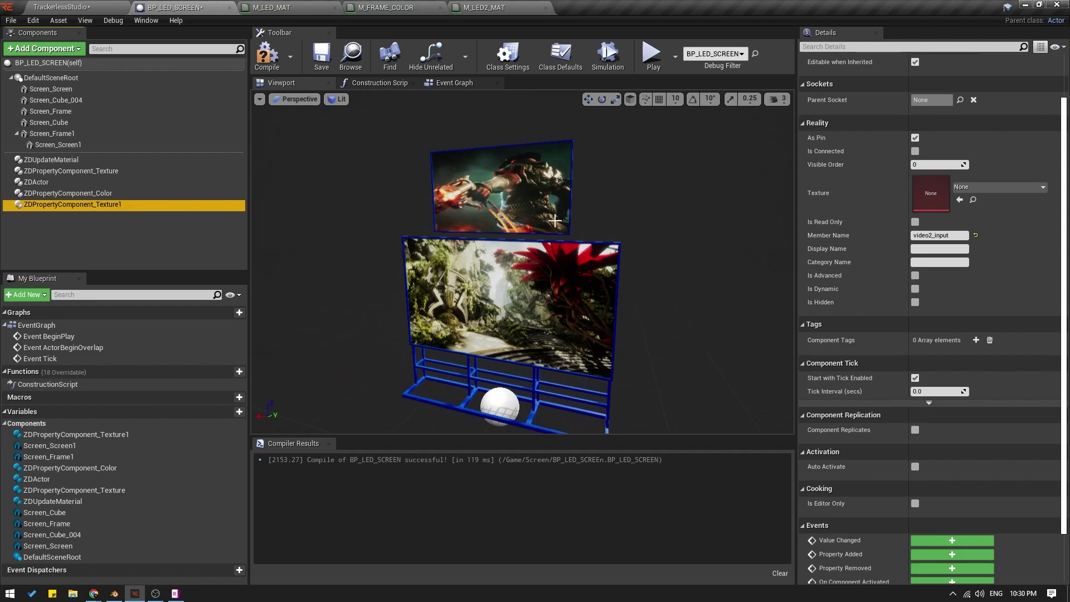
left_click(489, 194)
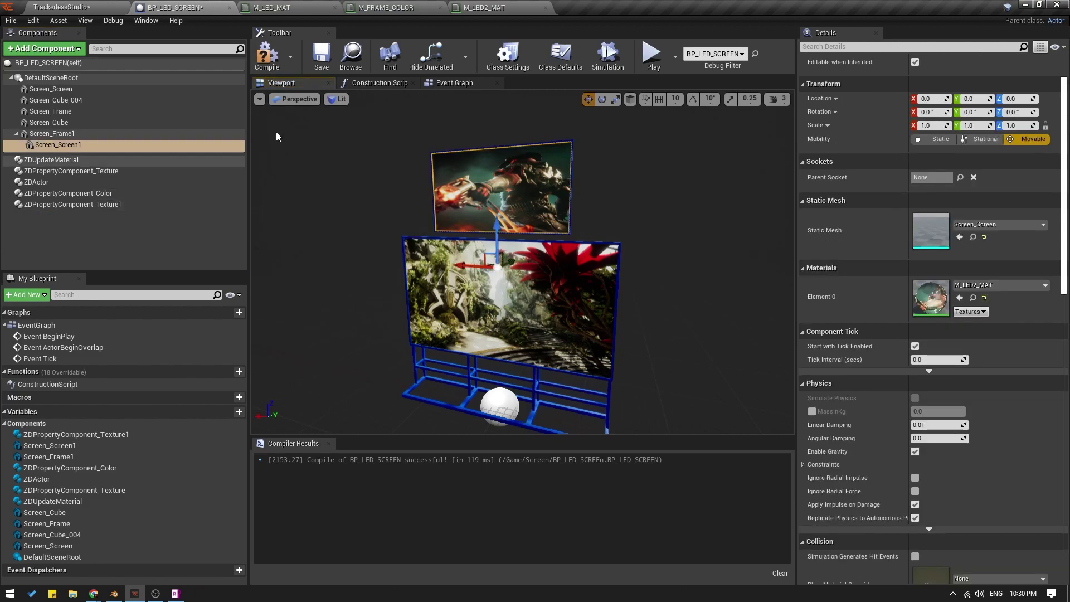
- Compile and save BP_LED_SCREEN, and play the TrackerlessStudio level
left_click(267, 56)
left_click(322, 55)
left_click(62, 7)
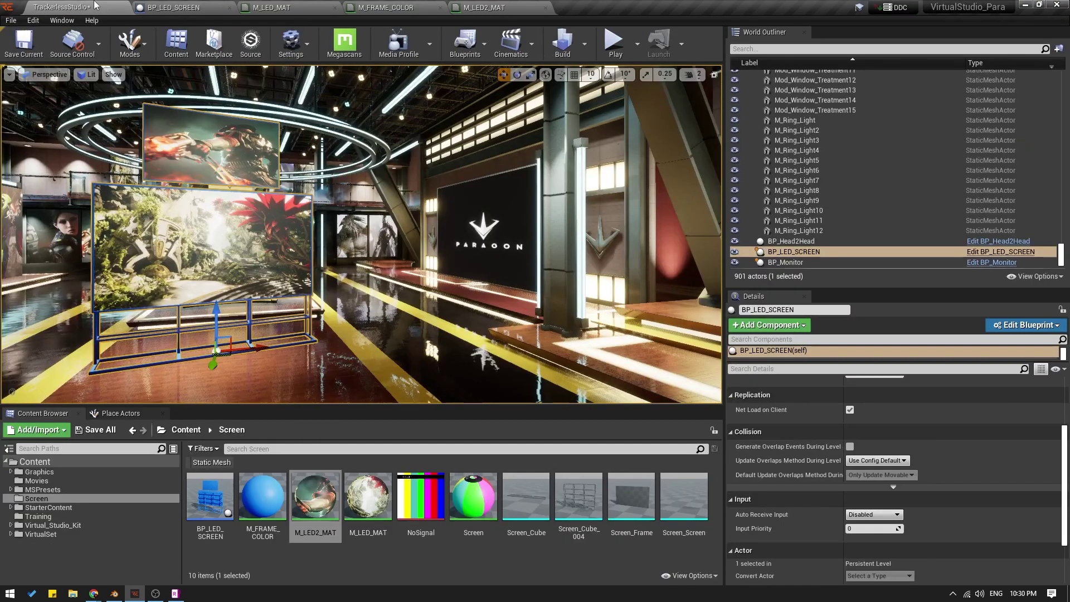
left_click(614, 43)
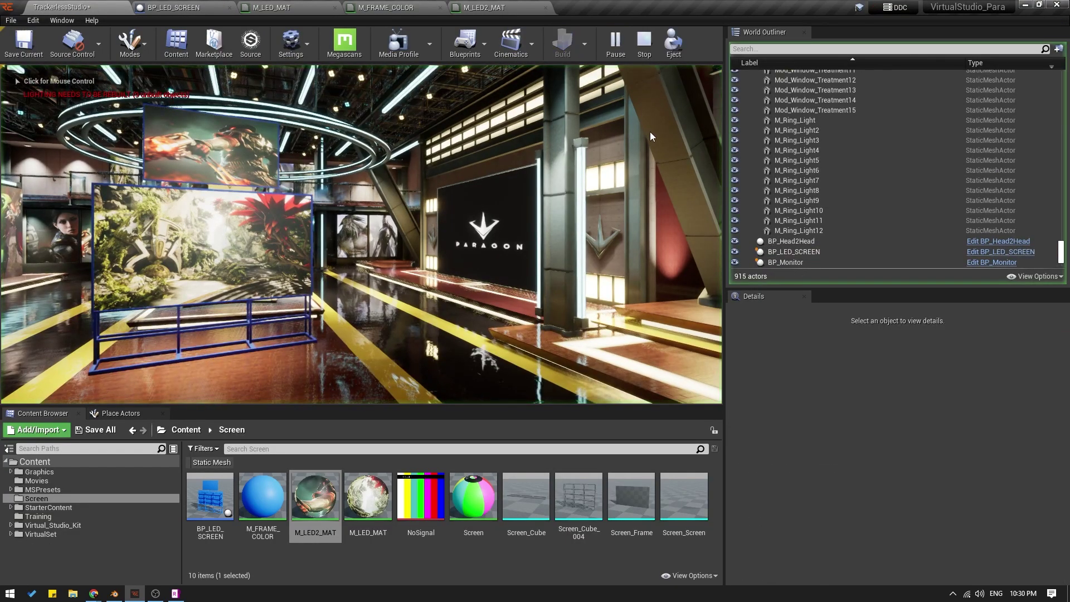
- Switch to RealityHub, create two MediaInput nodes, and connect their outputs to LED_SCREEN's video_input and video2_input
key("alt+Tab")
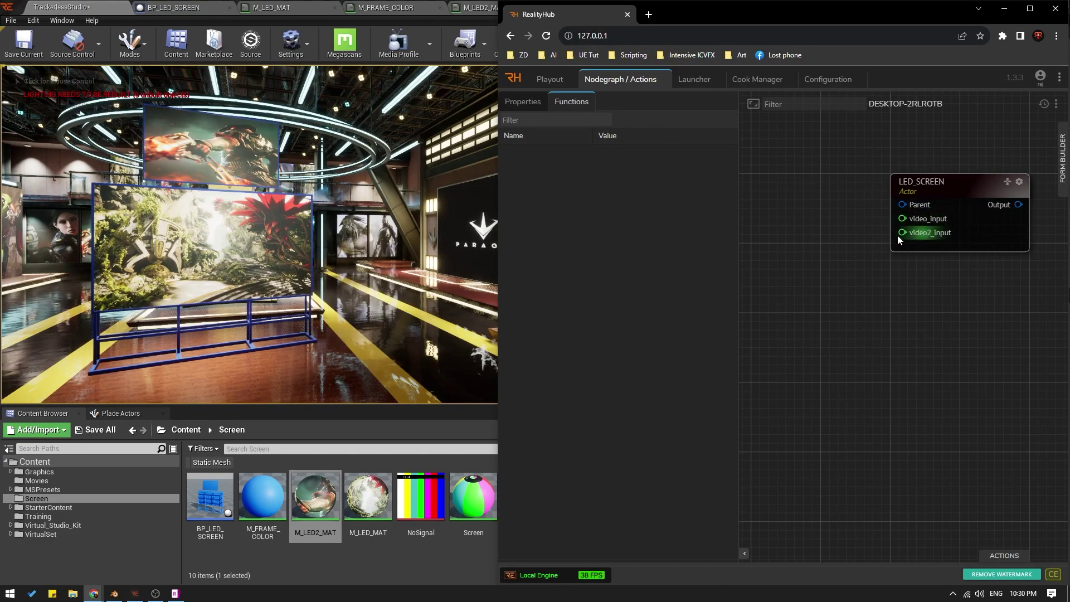
right_click(808, 193)
type("media")
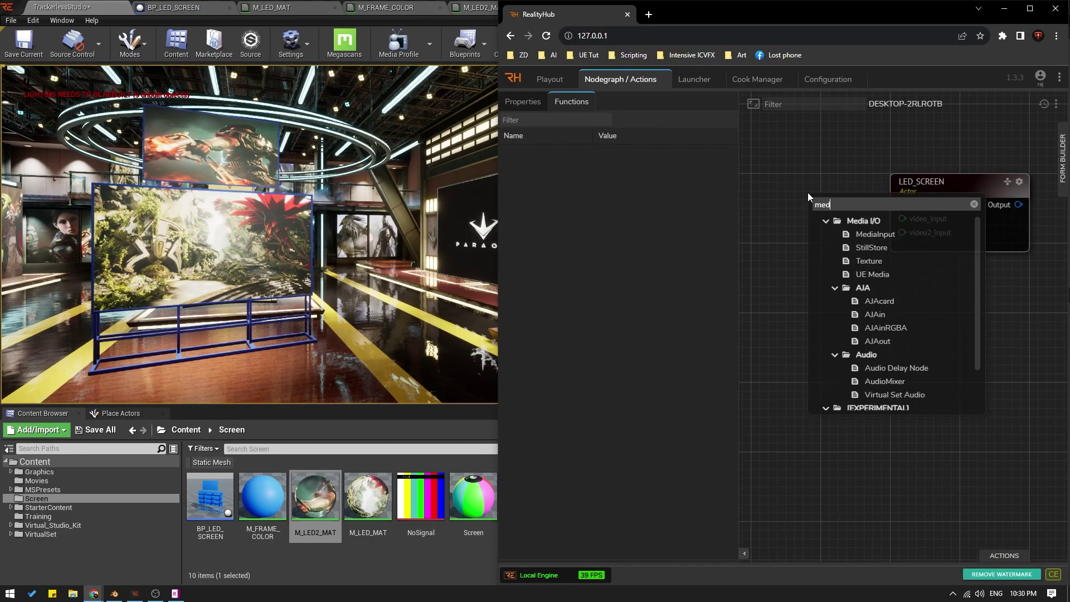
left_click(876, 234)
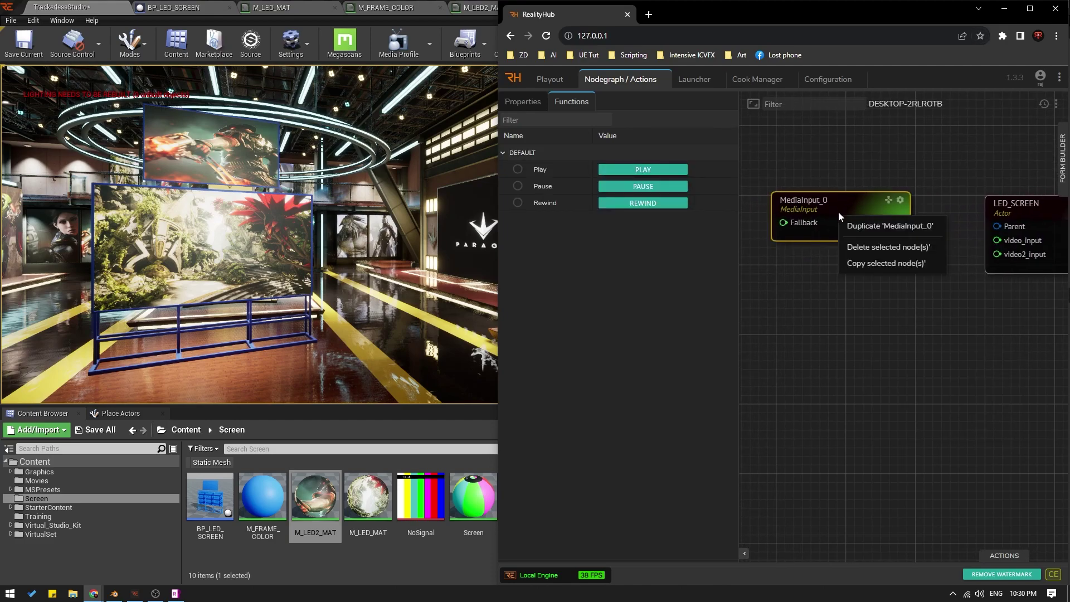
left_click_drag(860, 227, 835, 297)
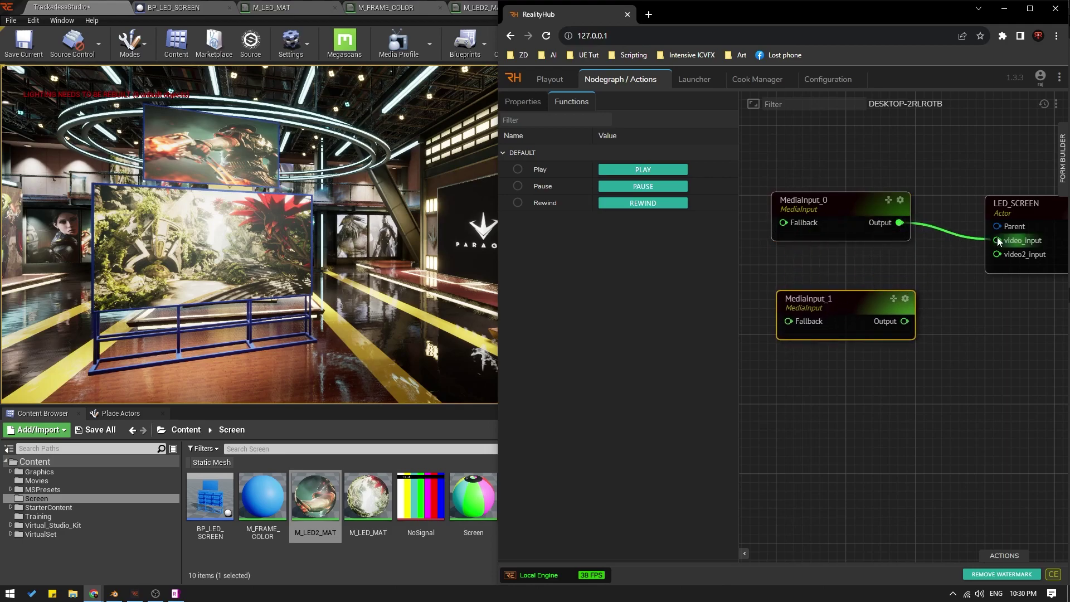
left_click_drag(1000, 243, 993, 256)
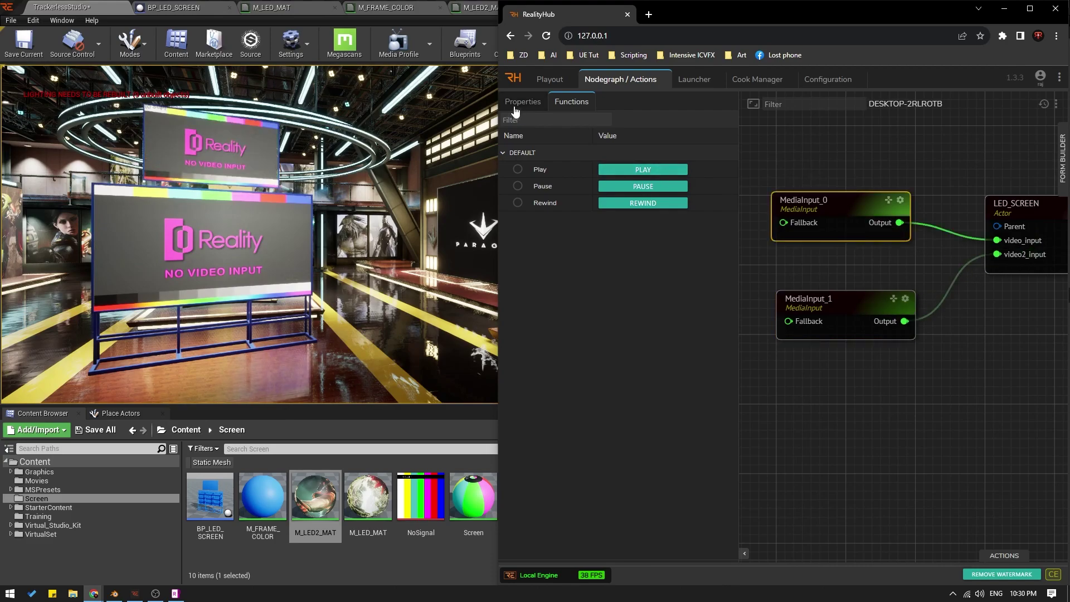
- Load Sports Broadcast Meets Zero Density.mp4 from the Assets Videos folder into MediaInput_0 and play it
left_click(513, 106)
left_click(703, 255)
left_click(602, 259)
scroll(825, 355, "down", 3)
double_click(811, 346)
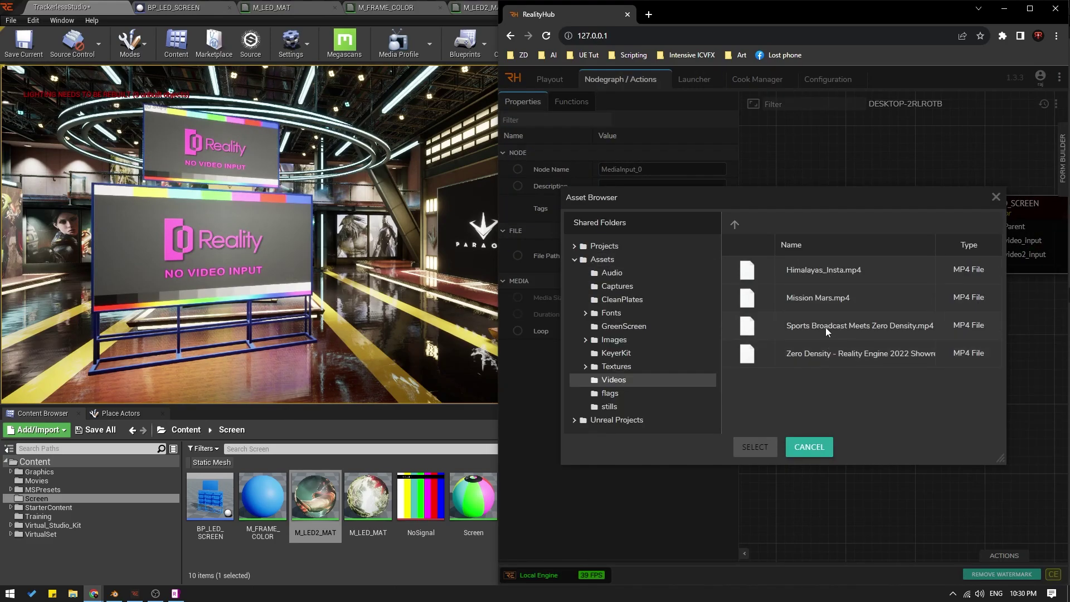
double_click(824, 327)
left_click(572, 103)
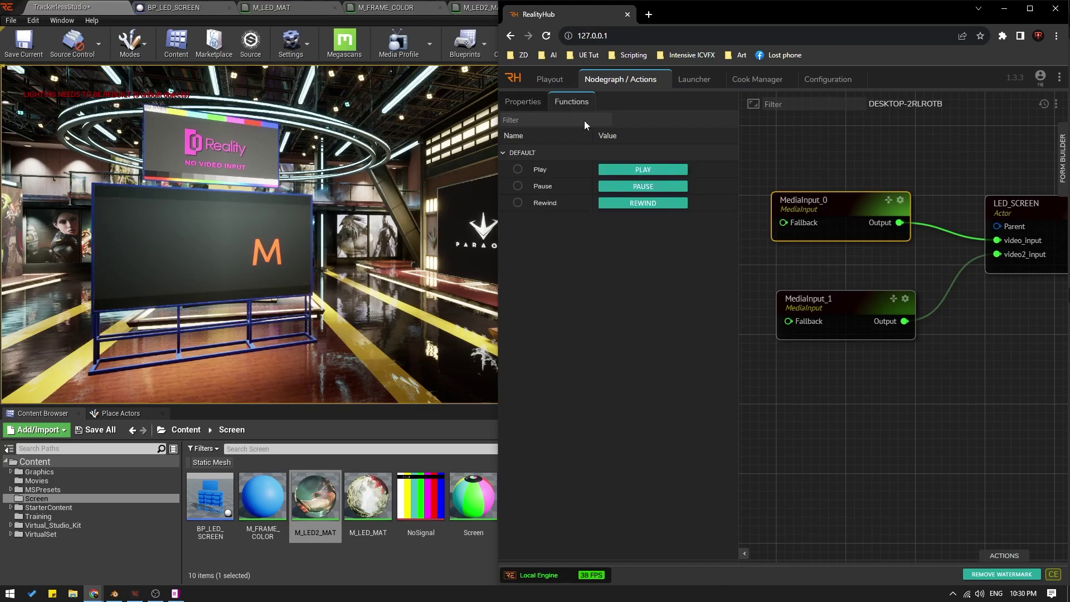
left_click(643, 170)
- Load the Zero Density - Reality Engine 2022 video from the Assets Videos folder into MediaInput_1 and play it
left_click(833, 315)
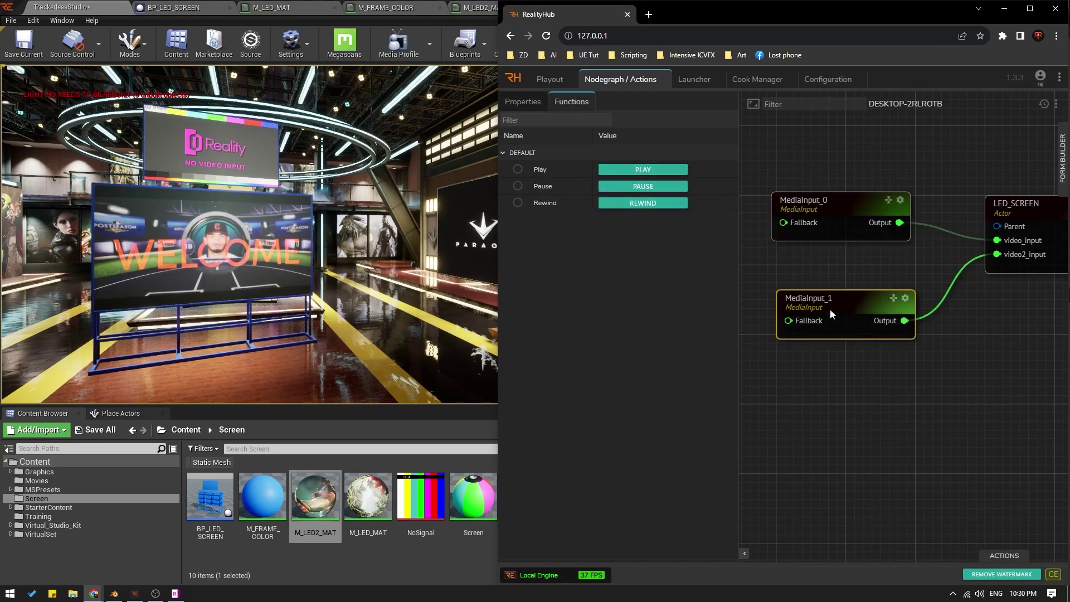
left_click(523, 102)
left_click(721, 257)
left_click(640, 263)
scroll(843, 389, "down", 3)
double_click(805, 355)
double_click(804, 353)
left_click(571, 102)
left_click(622, 171)
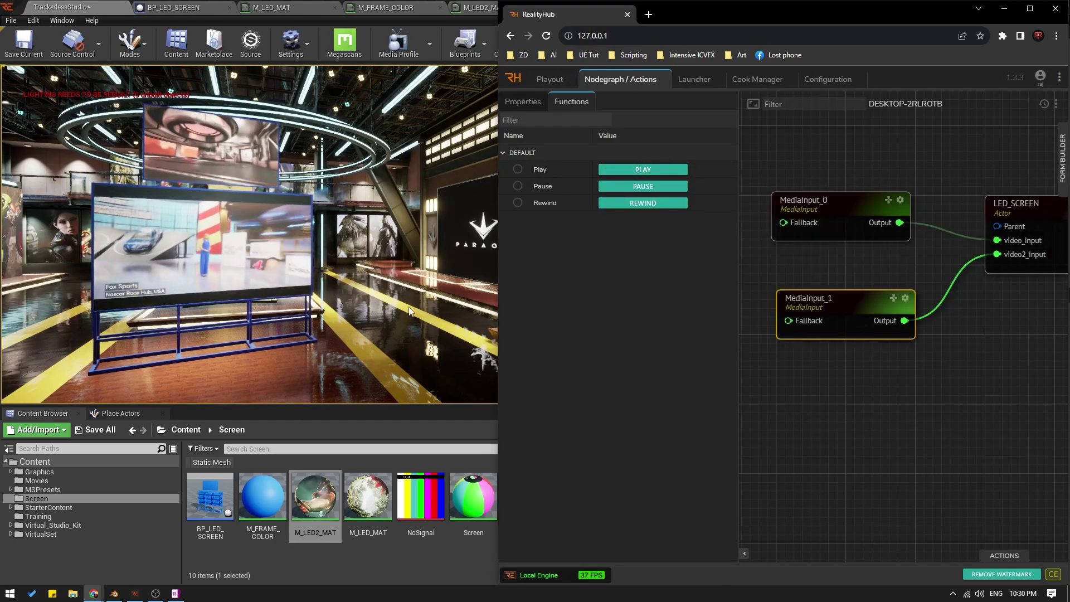
- Switch to the Unreal Editor, stop playing the level, and place a rotated duplicate of BP_LED_SCREEN beside the original
left_click(459, 216)
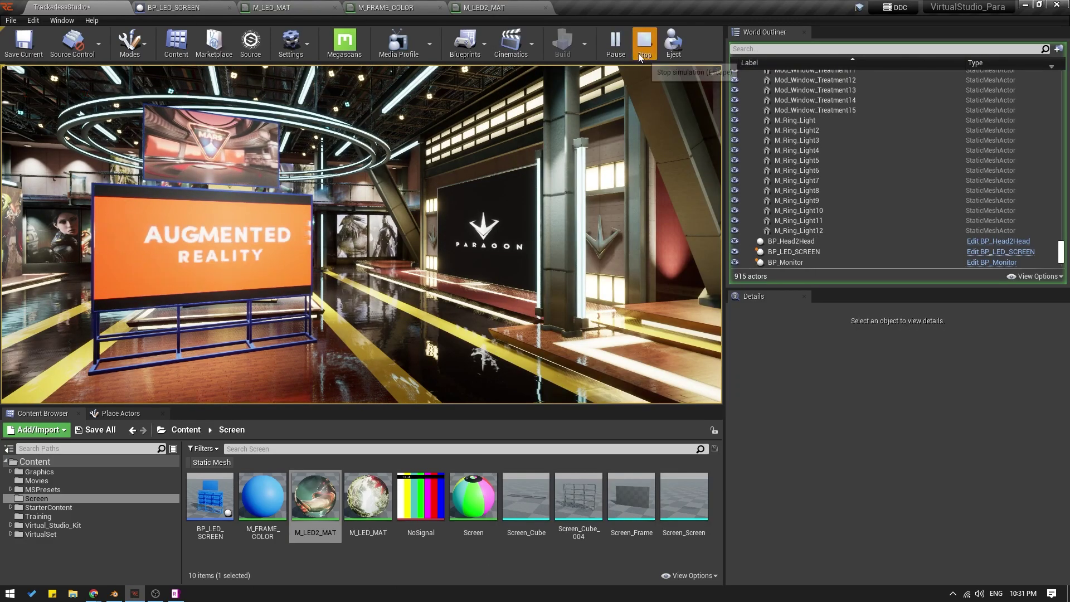
left_click(641, 52)
left_click_drag(300, 315, 392, 324)
key("ctrl+w")
key("e")
scroll(392, 324, "up", 3)
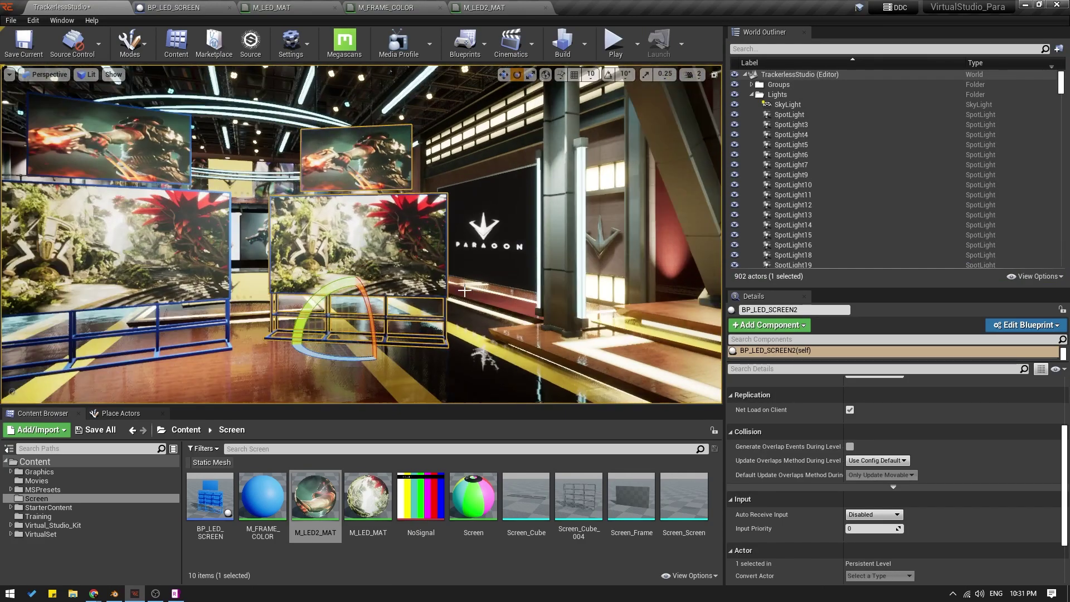
right_click_drag(392, 325, 396, 331)
- Play the level with both LED screens, switch to RealityHub, and move the LED_SCREEN node away from LED_SCREEN_0
left_click(615, 41)
key("alt+Tab")
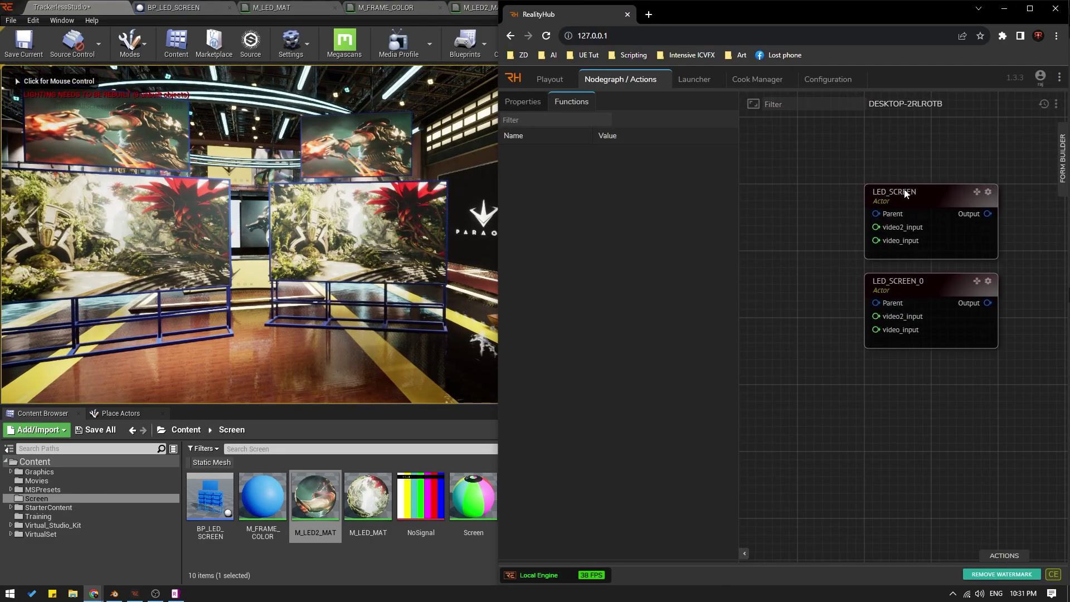
left_click_drag(904, 198, 884, 177)
- Turn EnableRender off and back on for the LED_SCREEN node
left_click(522, 101)
left_click(603, 264)
left_click(603, 264)
left_click(901, 256)
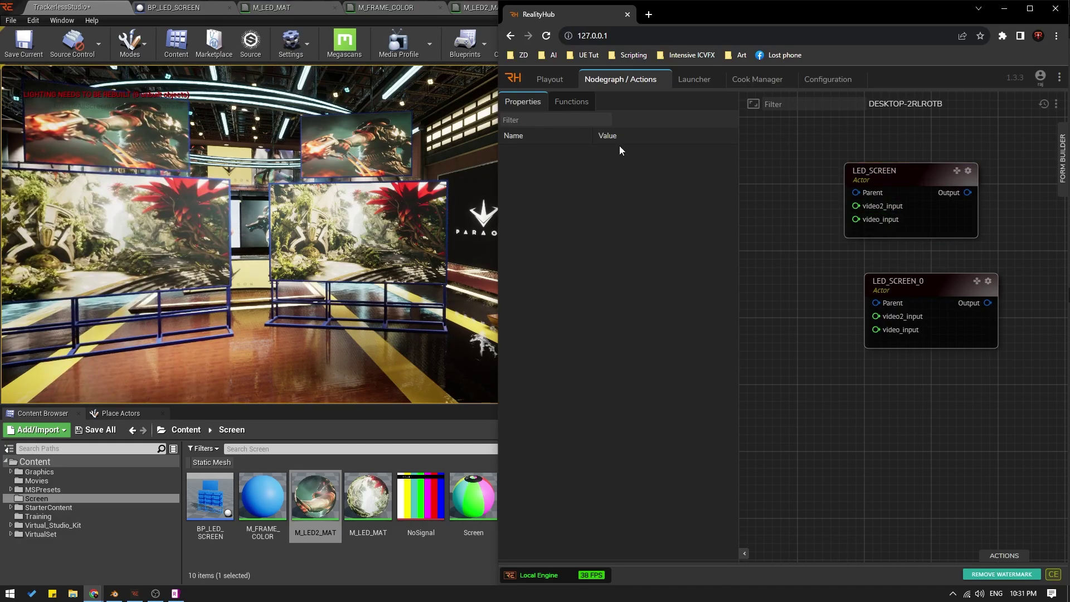
- Select the LED_SCREEN_0 node to show its properties
left_click(935, 298)
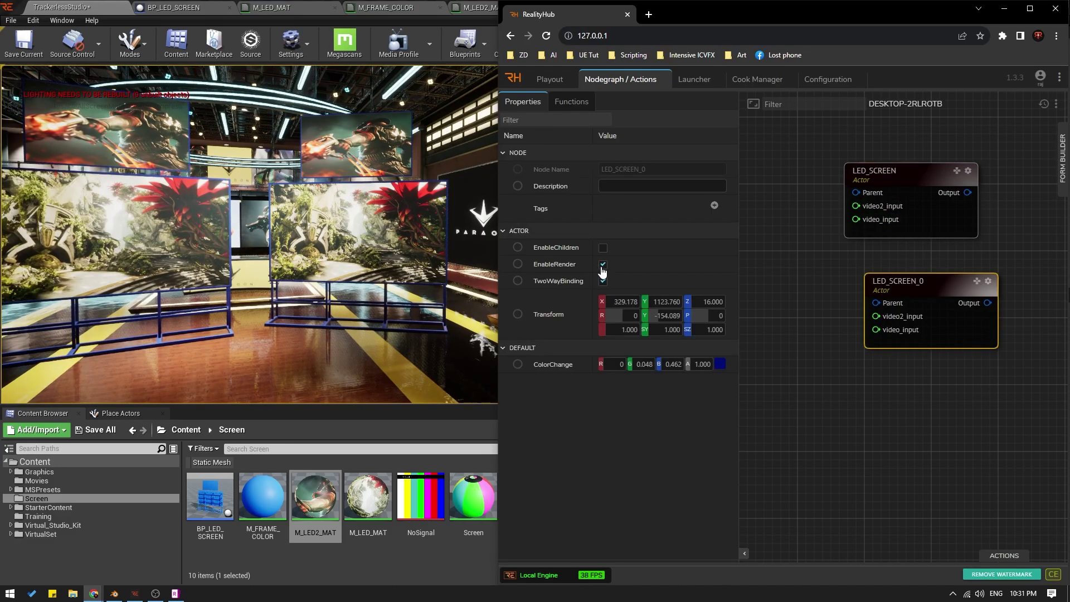